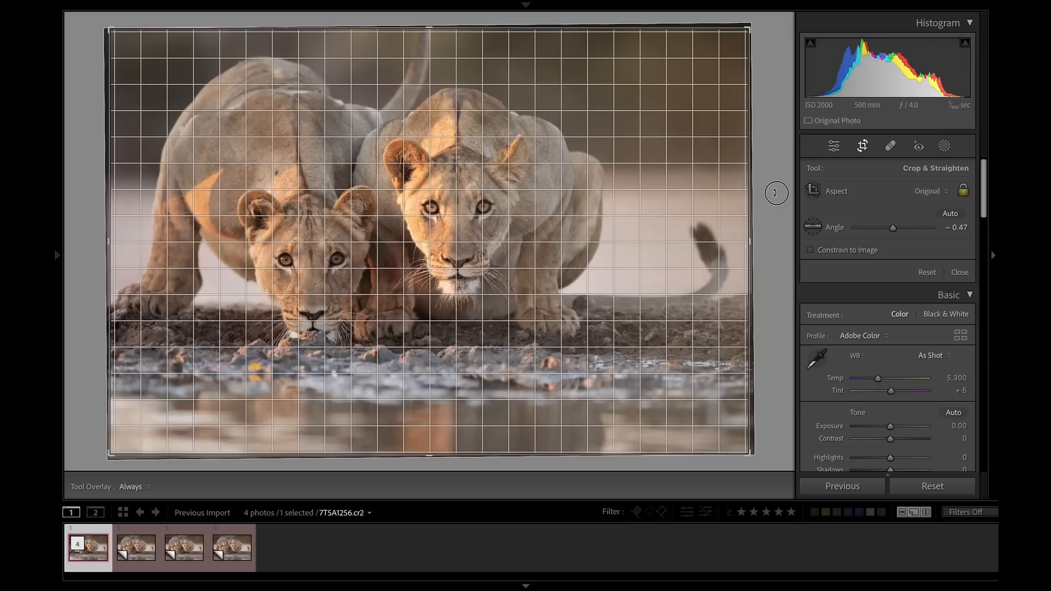
# Straighten the photo to an angle of -0.56, tighten the crop slightly around both lionesses and apply it.
pyautogui.moveTo(776, 193); pyautogui.dragTo(776, 192)
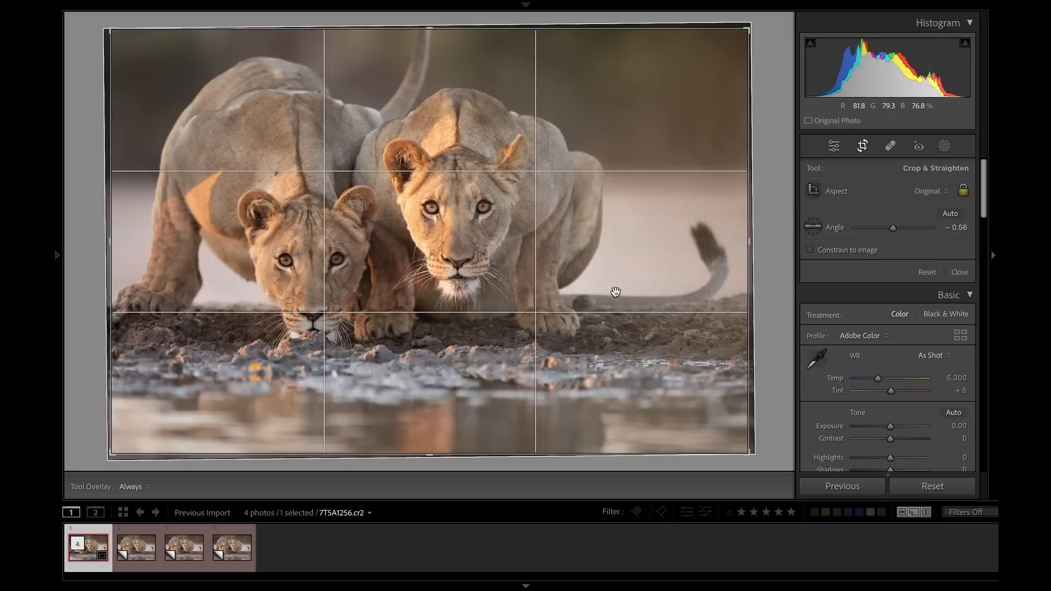
pyautogui.moveTo(615, 290); pyautogui.dragTo(629, 291)
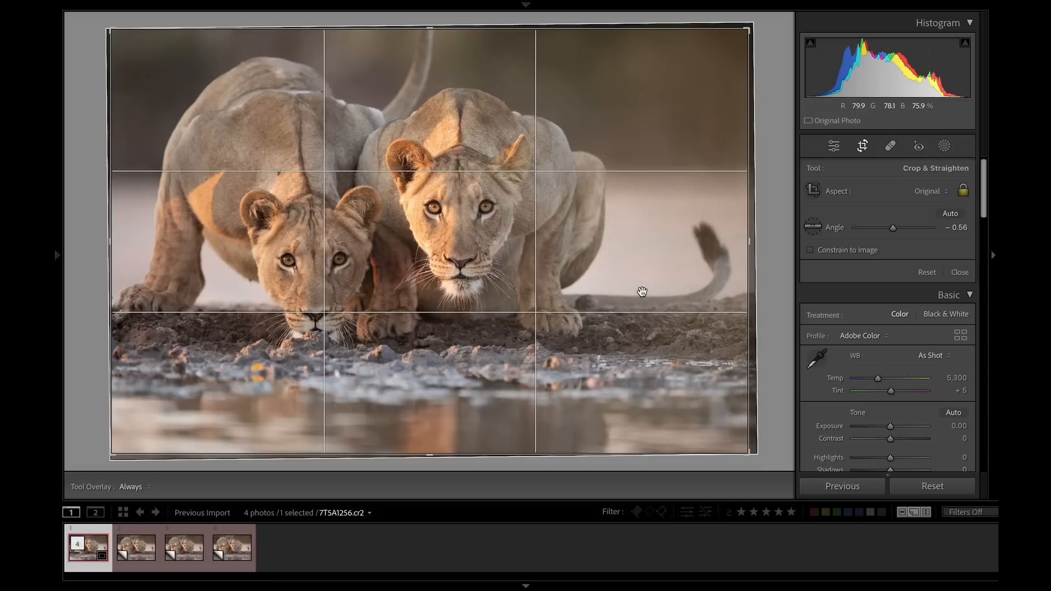
pyautogui.click(744, 454)
pyautogui.moveTo(744, 454); pyautogui.dragTo(741, 452)
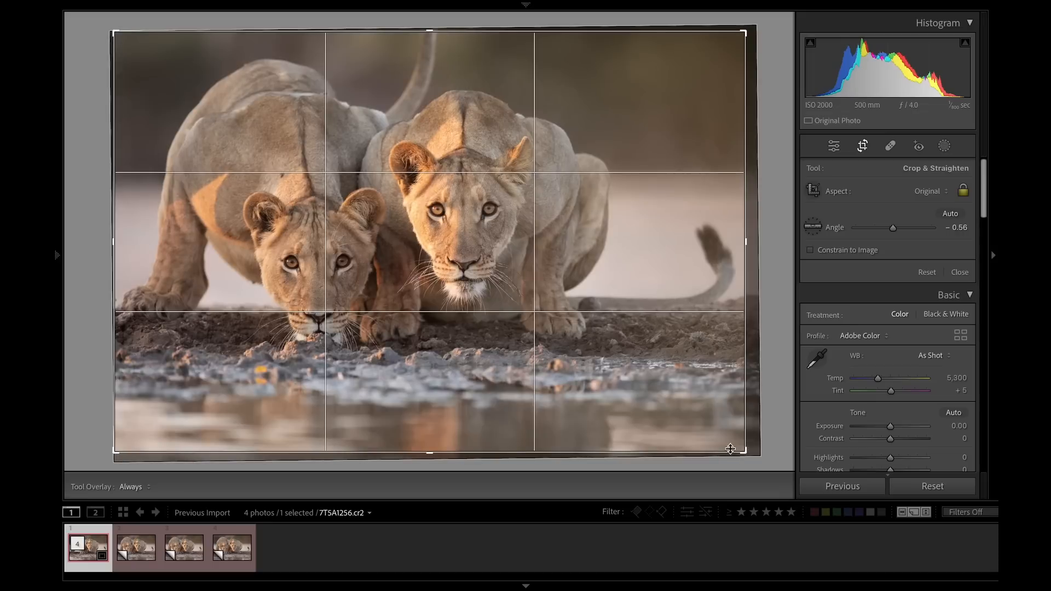
pyautogui.click(675, 399)
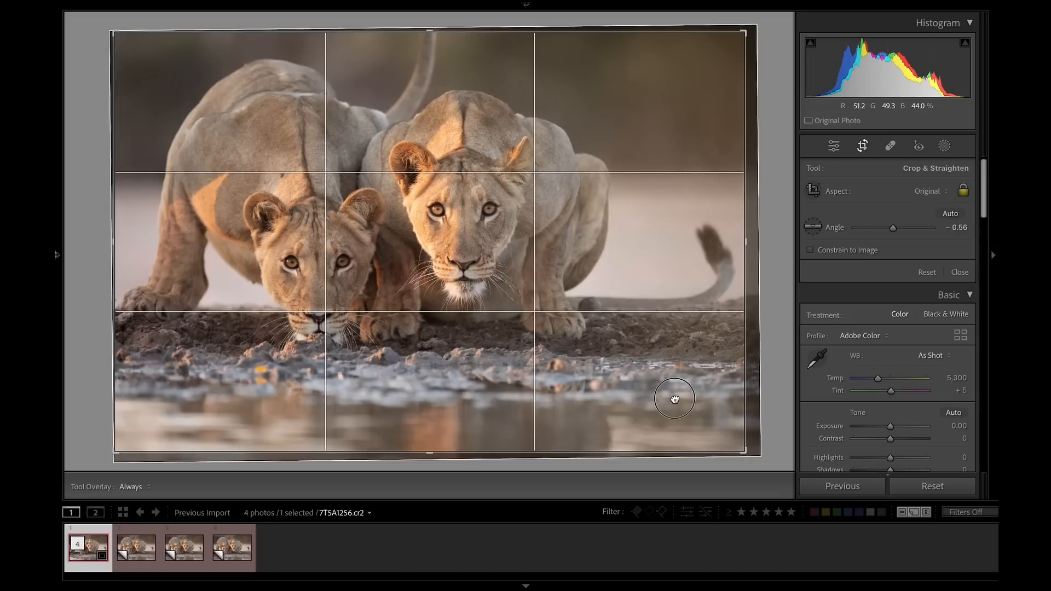
pyautogui.click(862, 148)
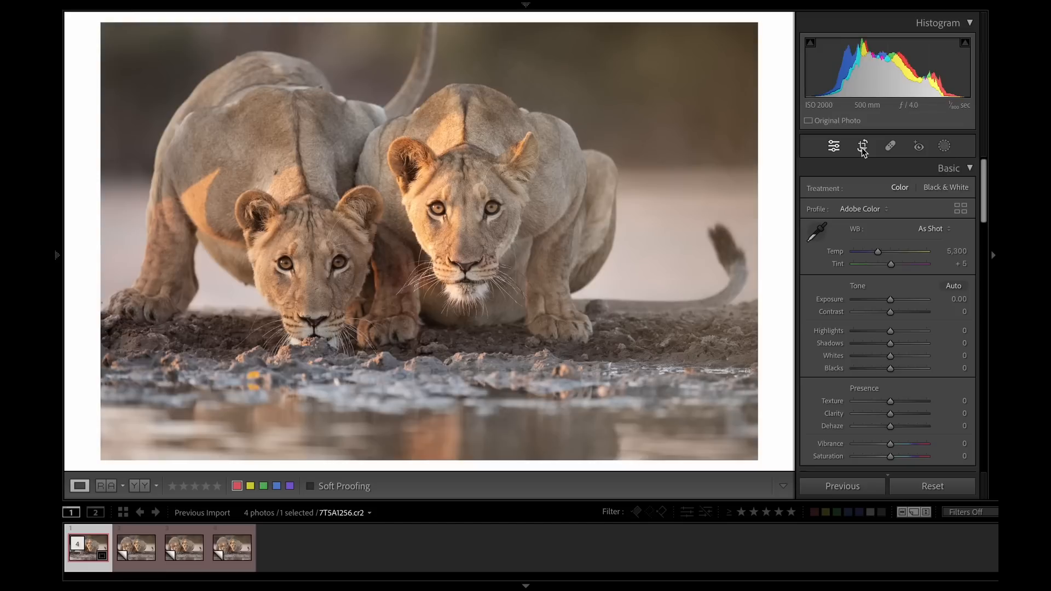
# Set the photo's Exposure to -0.20, Highlights to -24, Shadows to -41, Whites to +28 and Blacks to -14.
pyautogui.moveTo(889, 299); pyautogui.dragTo(890, 309)
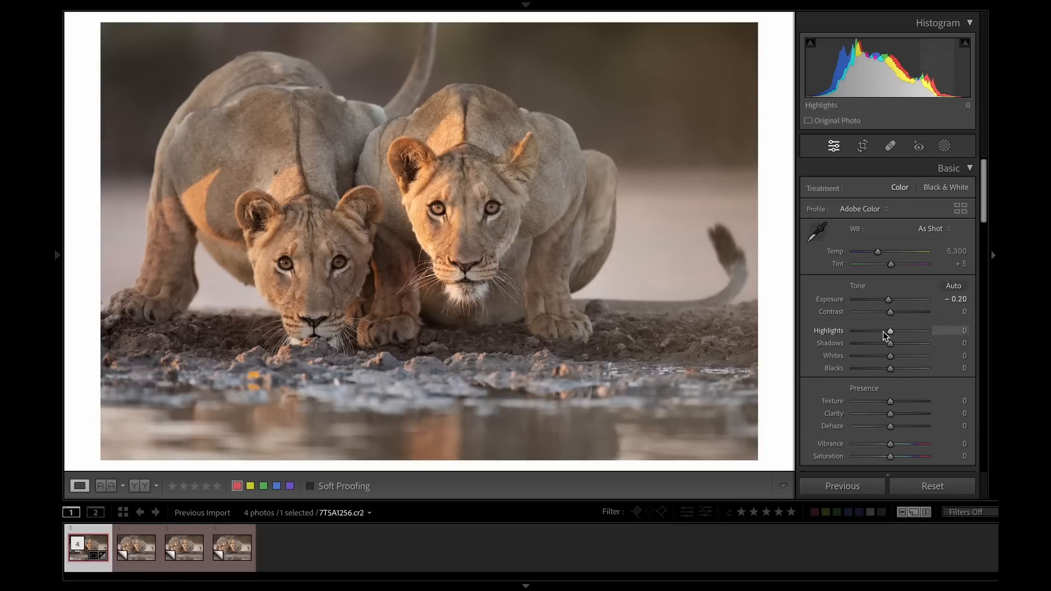
pyautogui.click(884, 331)
pyautogui.click(876, 343)
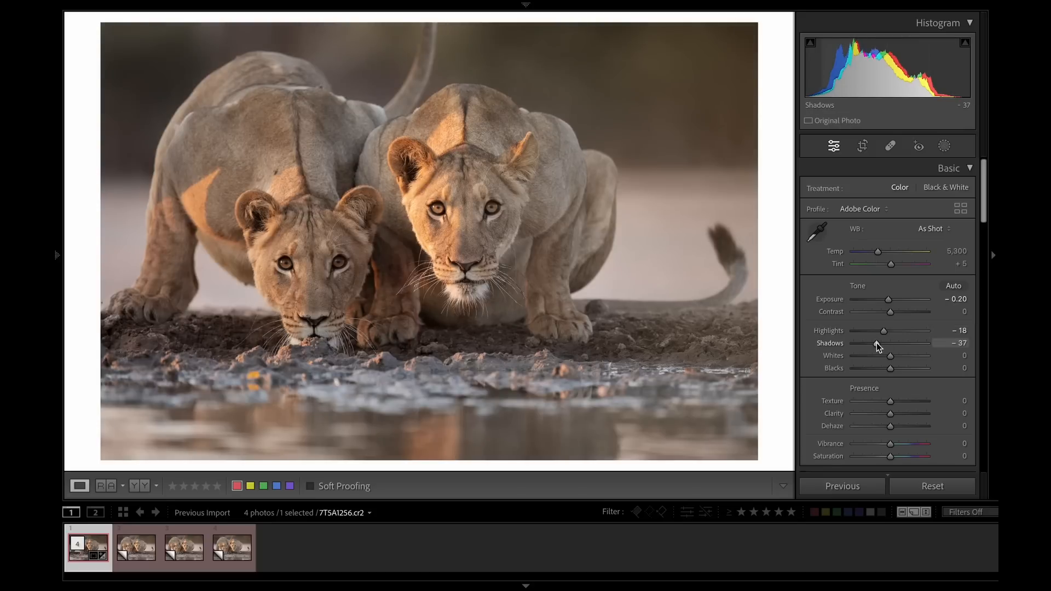
pyautogui.moveTo(876, 343); pyautogui.dragTo(885, 371)
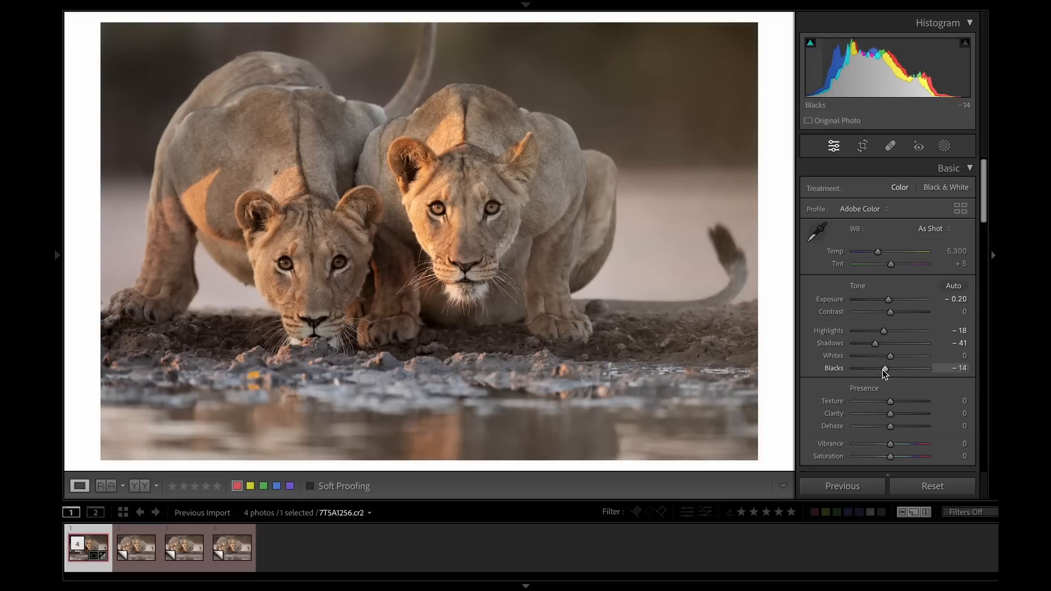
pyautogui.moveTo(893, 359); pyautogui.dragTo(901, 360)
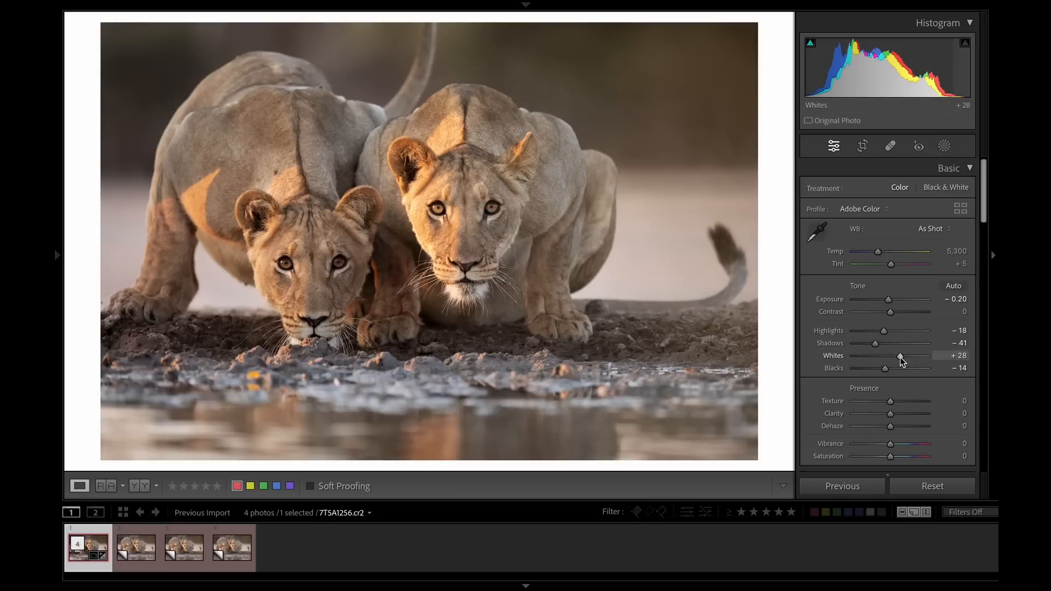
pyautogui.moveTo(884, 331); pyautogui.dragTo(882, 332)
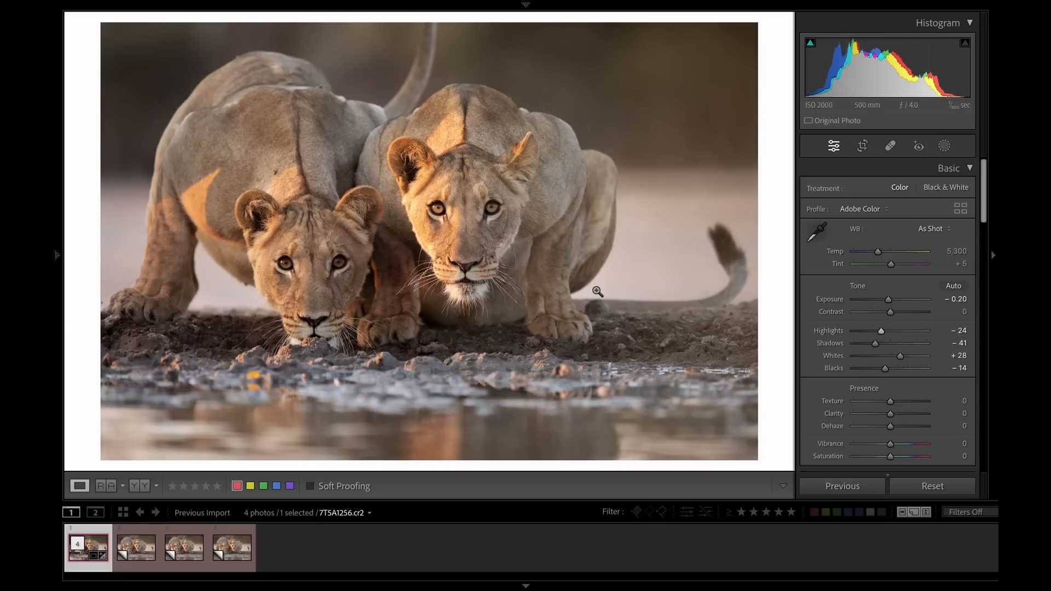
# Create a brush mask at size 3.6 over the eyes of both lionesses and hide the mask overlay.
pyautogui.click(455, 211)
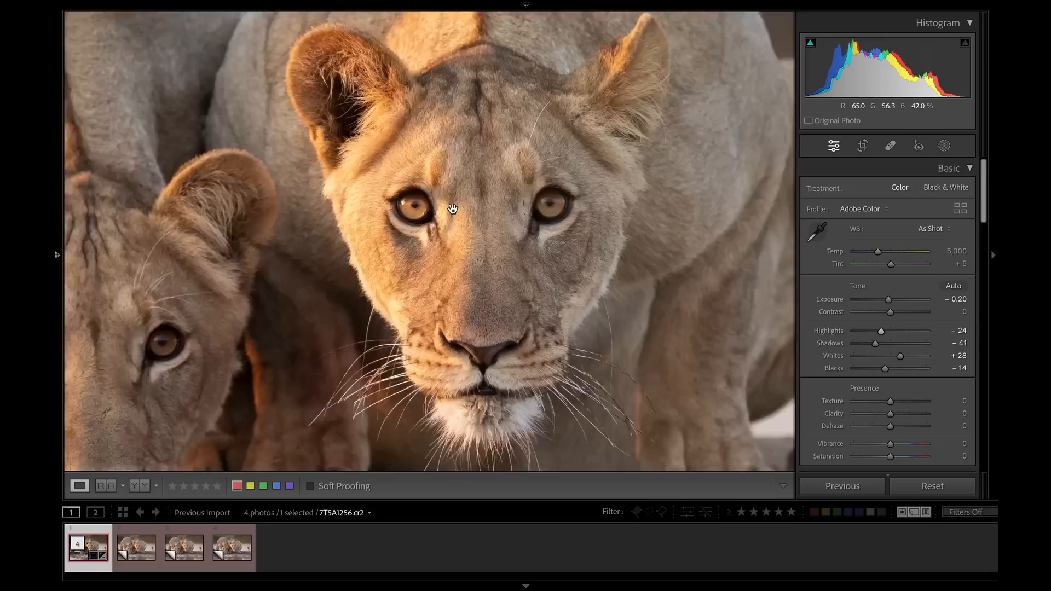
pyautogui.click(946, 148)
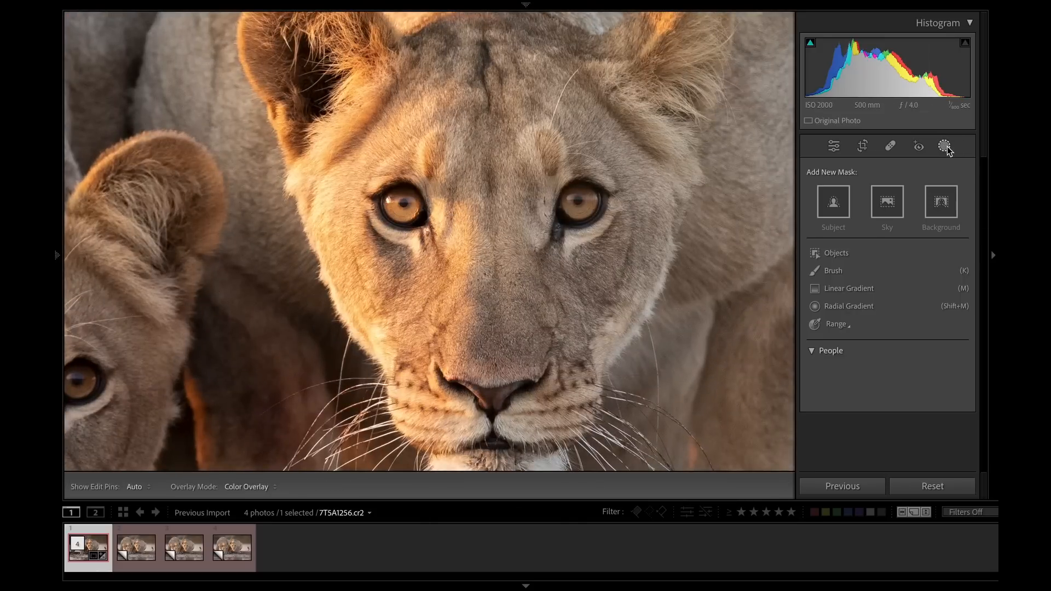
pyautogui.click(847, 251)
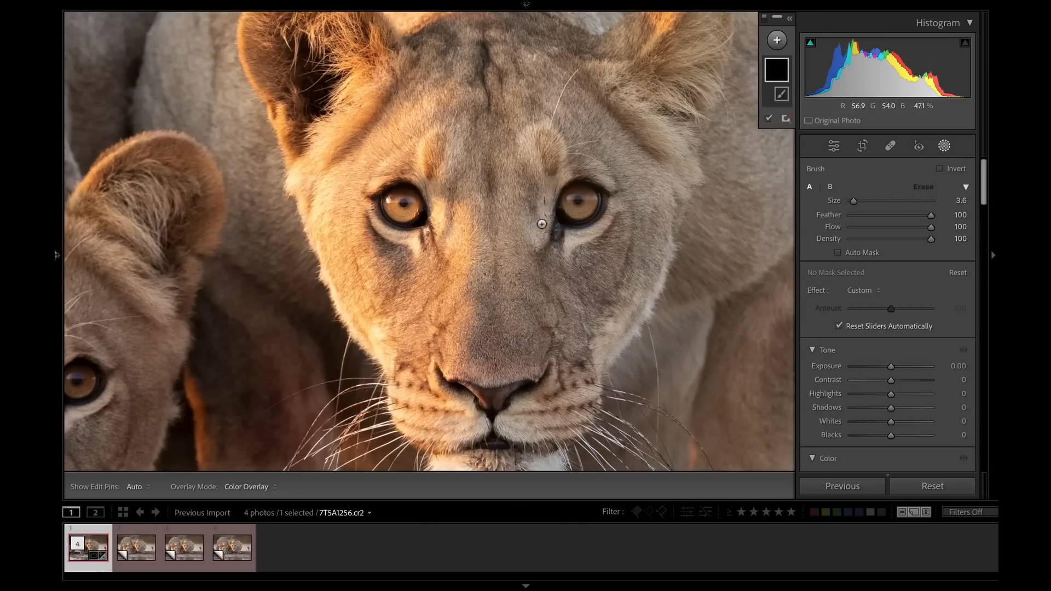
pyautogui.moveTo(574, 198); pyautogui.dragTo(573, 205)
pyautogui.moveTo(384, 198)
pyautogui.mouseDown()
pyautogui.moveTo(405, 202)
pyautogui.moveTo(400, 211)
pyautogui.mouseUp()
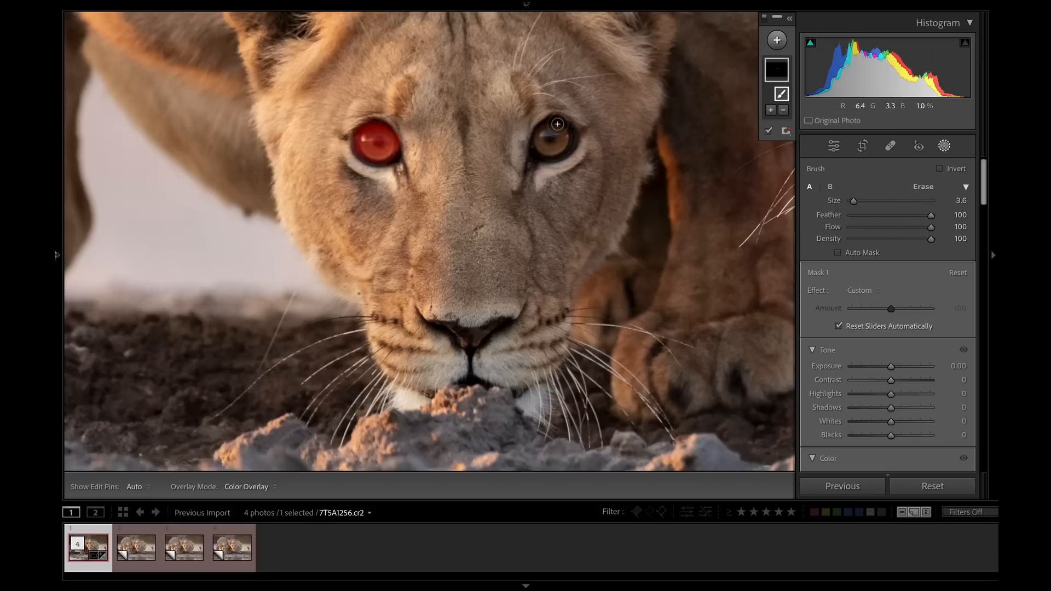
pyautogui.moveTo(558, 124)
pyautogui.mouseDown()
pyautogui.moveTo(537, 141)
pyautogui.moveTo(563, 154)
pyautogui.moveTo(553, 132)
pyautogui.moveTo(559, 164)
pyautogui.mouseUp()
pyautogui.click(769, 131)
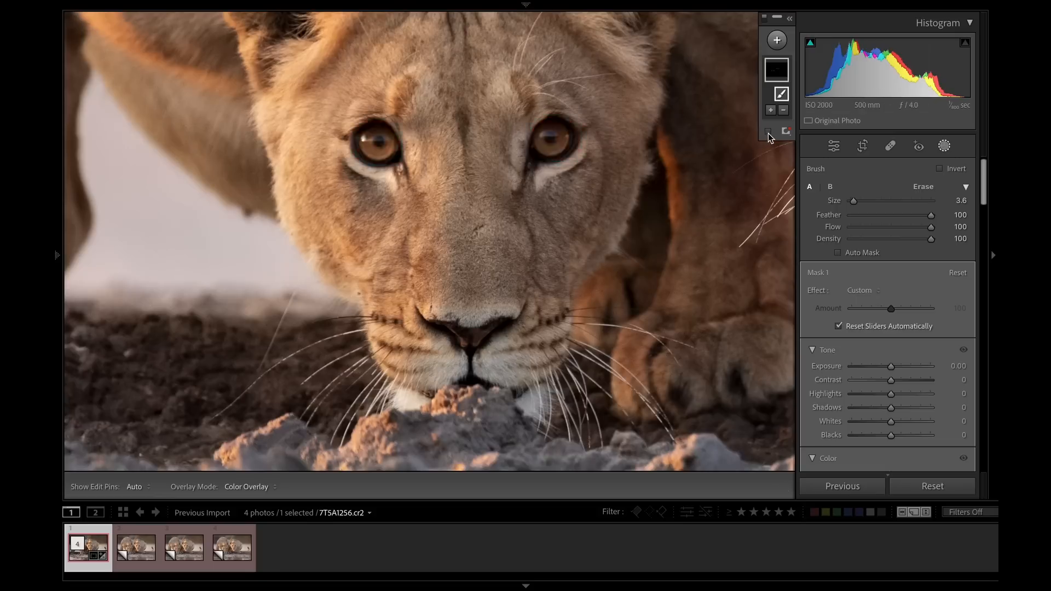
# Set the eye mask's Highlights to 66, Whites to 31, Shadows to 21 and Blacks to -13.
pyautogui.press('z')
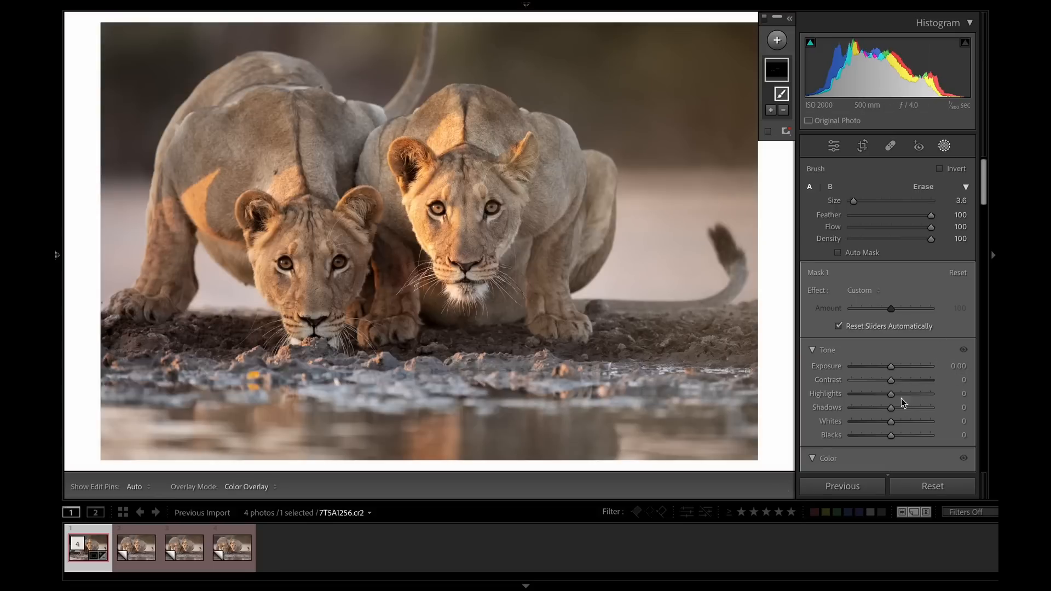
pyautogui.moveTo(891, 395); pyautogui.dragTo(907, 395)
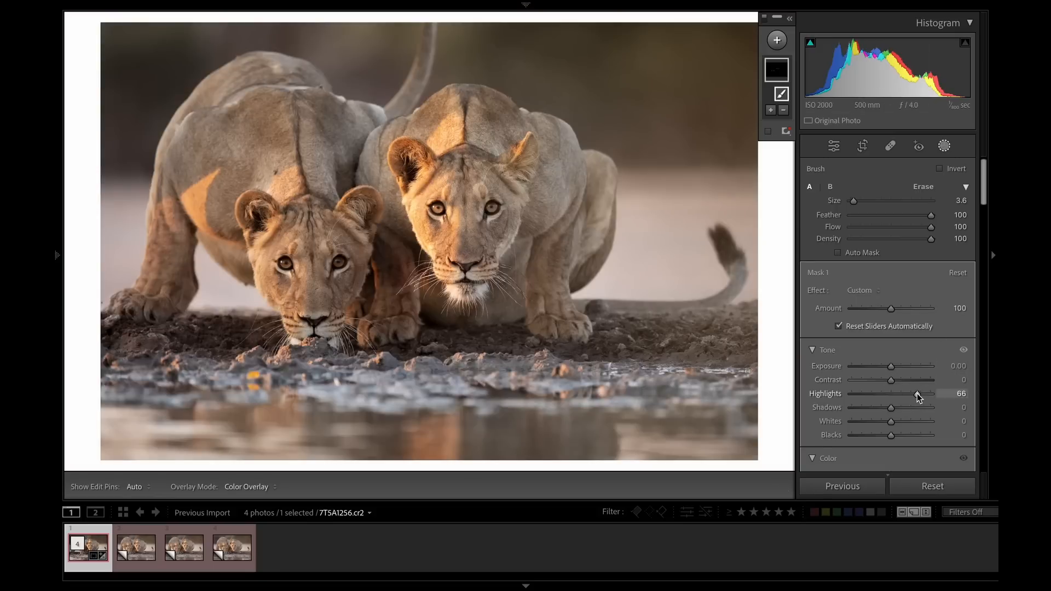
pyautogui.click(904, 421)
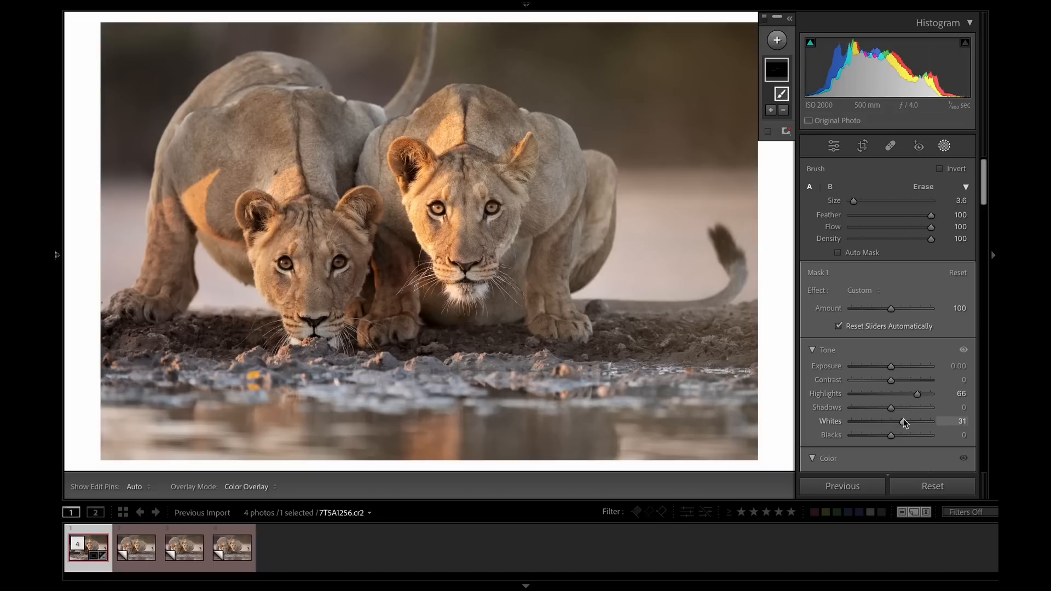
pyautogui.press('F7')
pyautogui.press('z')
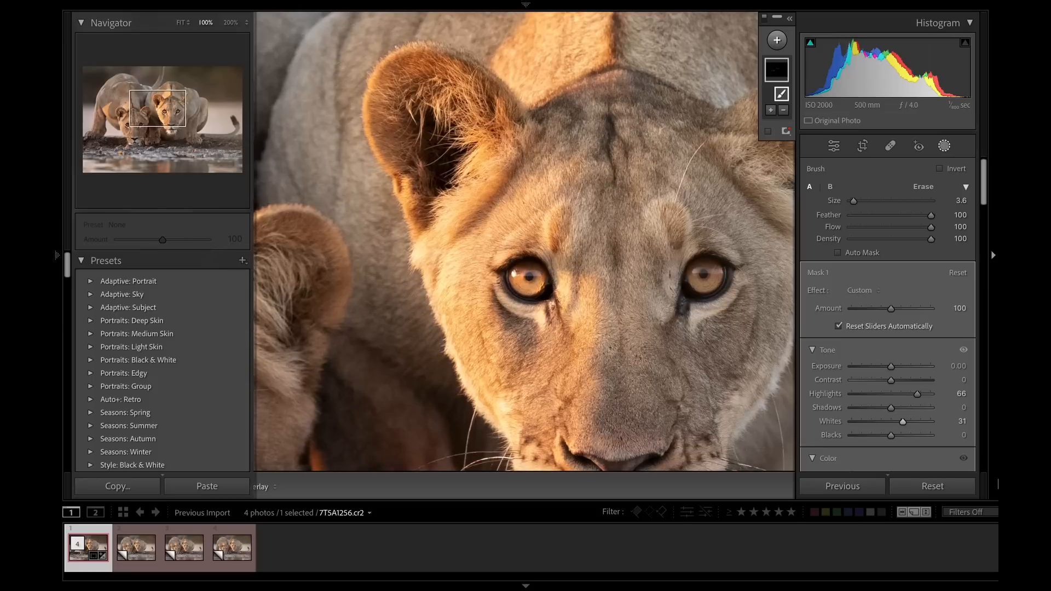
pyautogui.moveTo(901, 409); pyautogui.dragTo(885, 435)
pyautogui.click(141, 121)
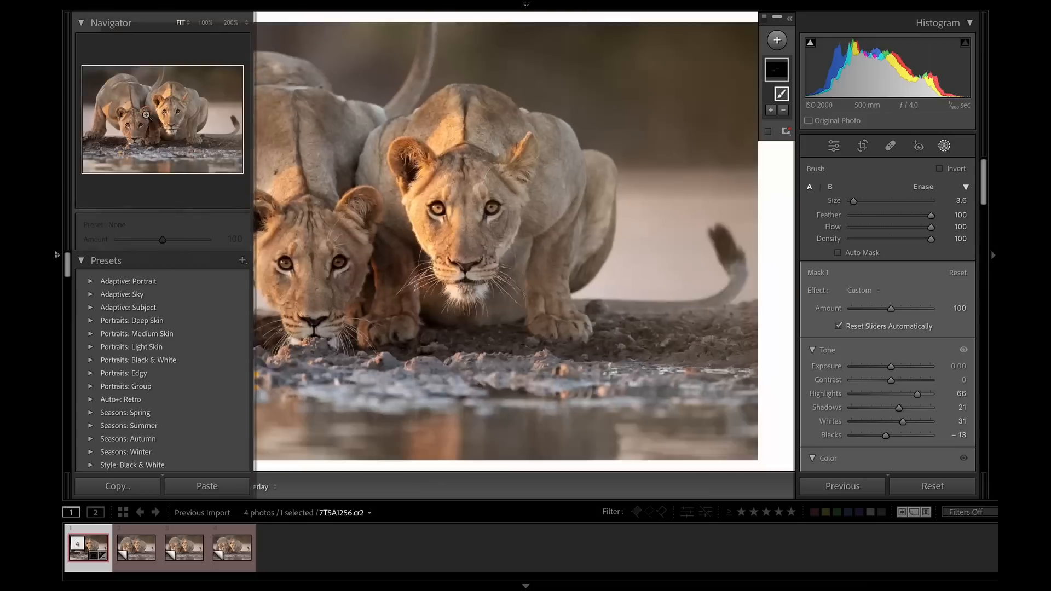
# Add a new mask that selects the background behind the lionesses.
pyautogui.click(777, 70)
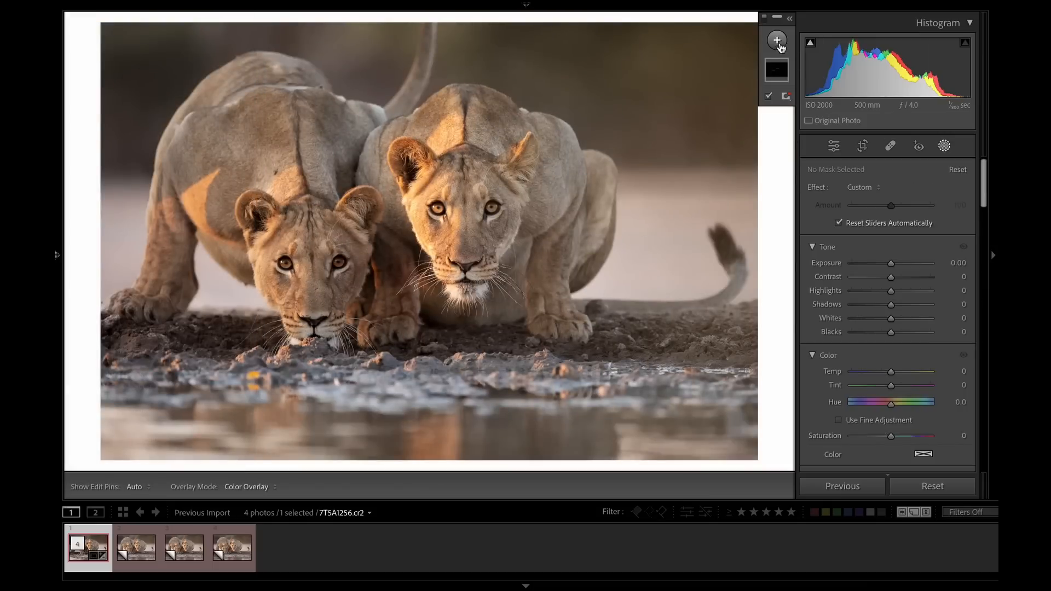
pyautogui.click(777, 41)
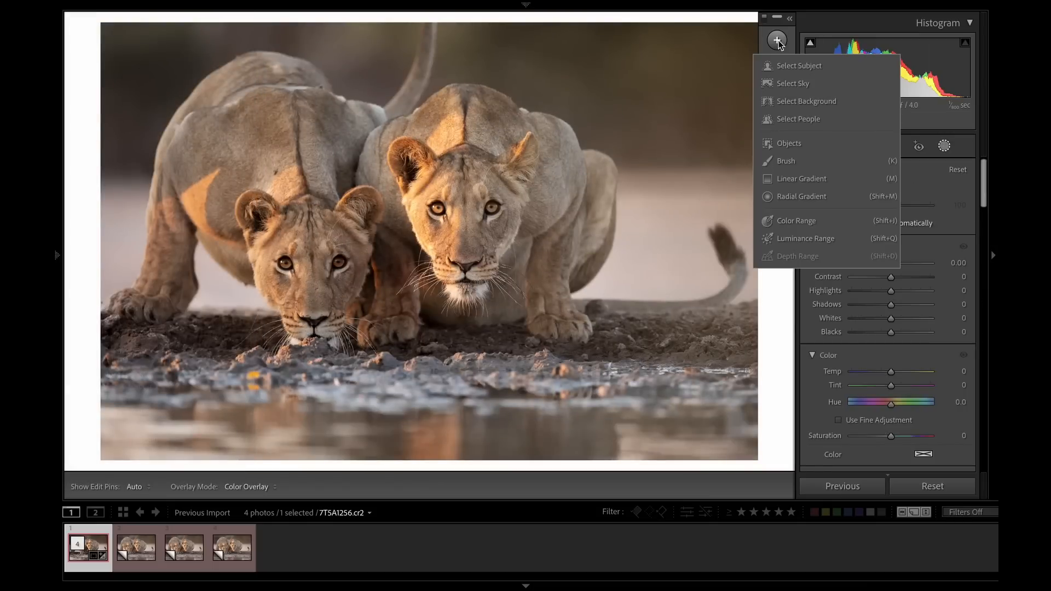
pyautogui.click(806, 101)
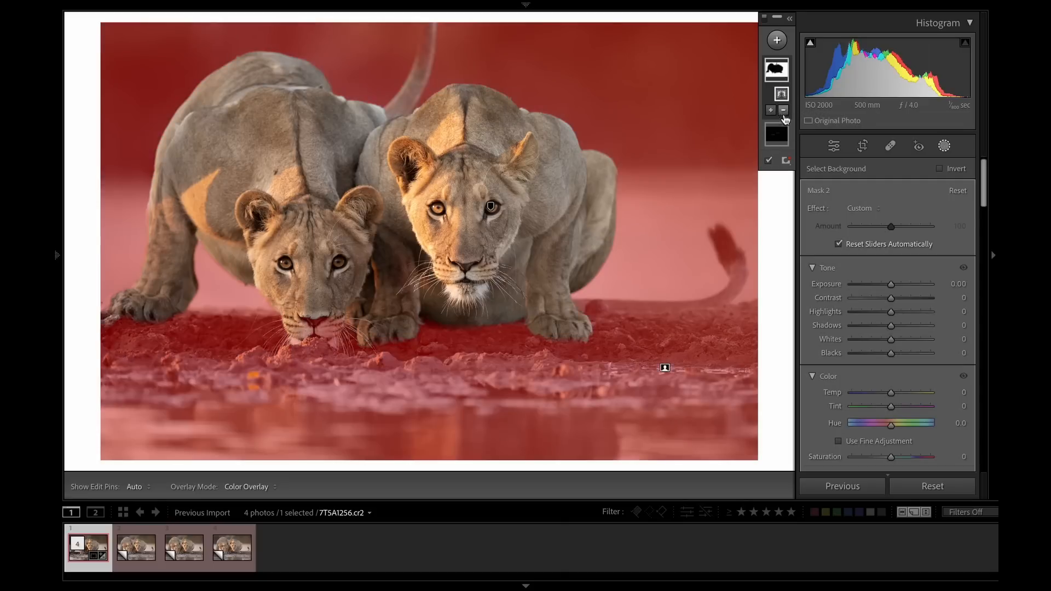
# Subtract the muddy bank below the lionesses from the background mask with a size 22.2 brush and hide the overlay.
pyautogui.click(784, 112)
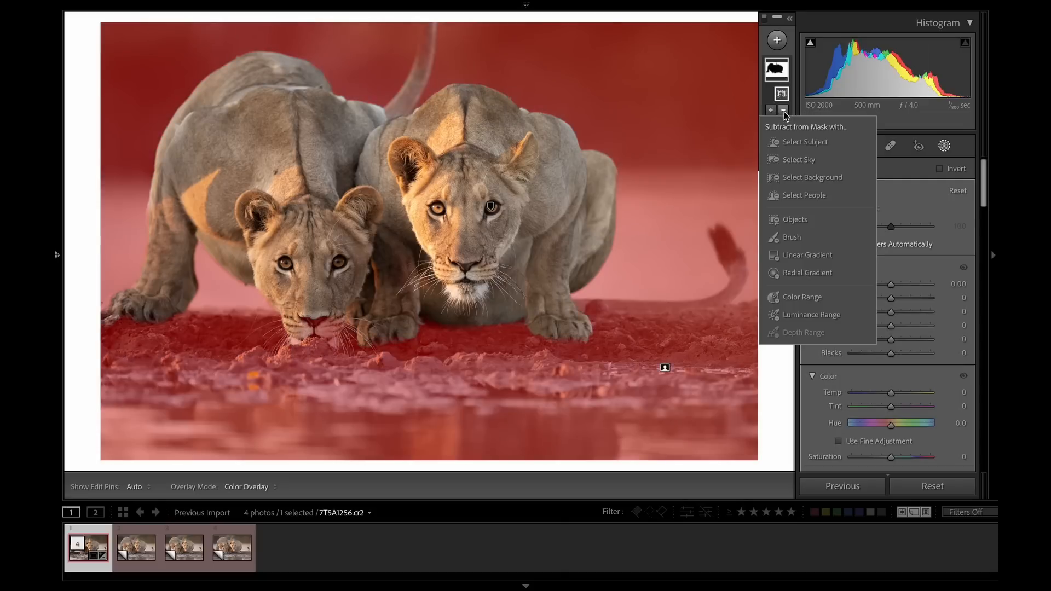
pyautogui.click(777, 235)
pyautogui.moveTo(482, 350)
pyautogui.mouseDown()
pyautogui.moveTo(748, 352)
pyautogui.moveTo(605, 376)
pyautogui.moveTo(466, 357)
pyautogui.moveTo(330, 374)
pyautogui.moveTo(276, 358)
pyautogui.moveTo(225, 361)
pyautogui.moveTo(251, 351)
pyautogui.moveTo(139, 346)
pyautogui.moveTo(186, 348)
pyautogui.mouseUp()
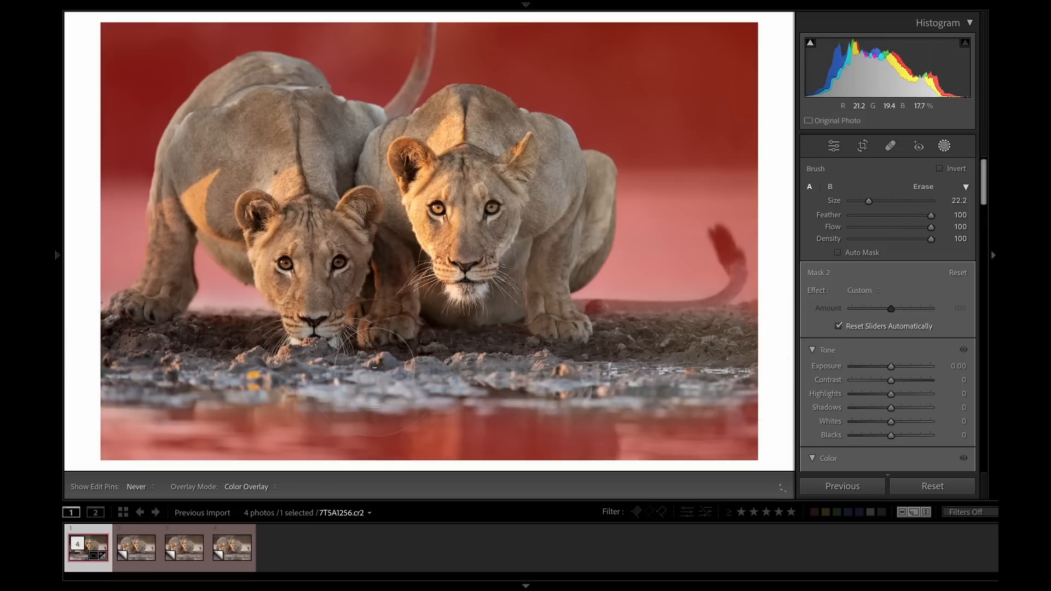
pyautogui.moveTo(537, 352); pyautogui.dragTo(585, 351)
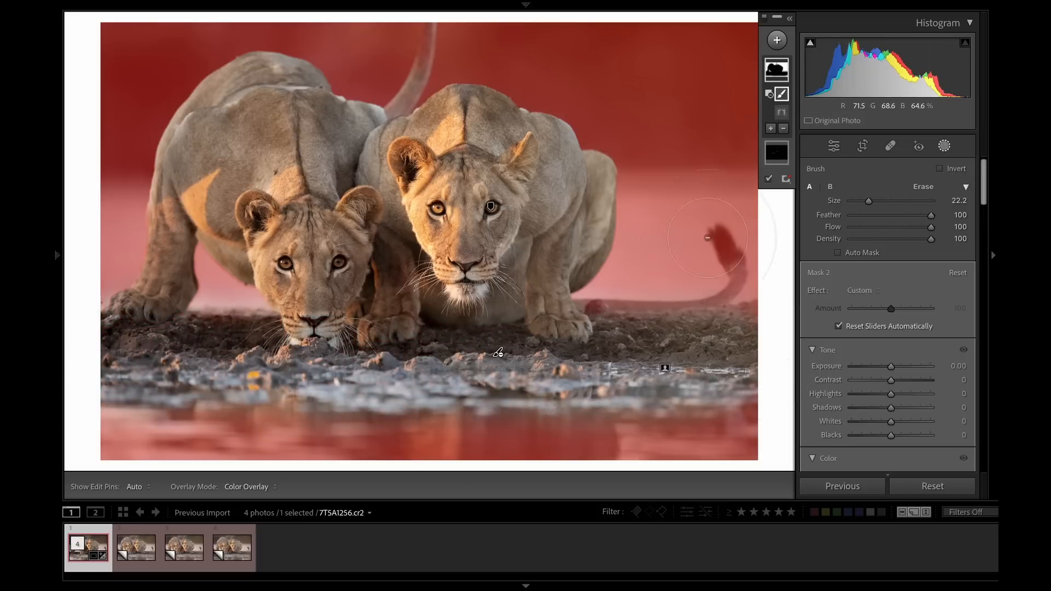
pyautogui.click(768, 179)
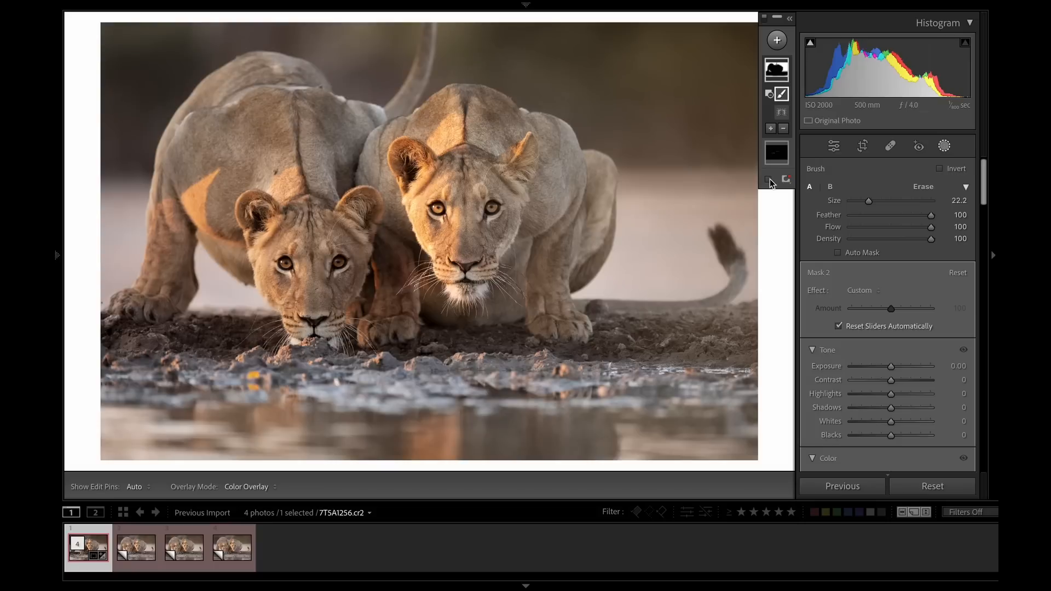
# Set the background mask's Clarity to -34 and lower its Texture slightly.
pyautogui.scroll(-3, 938, 351)
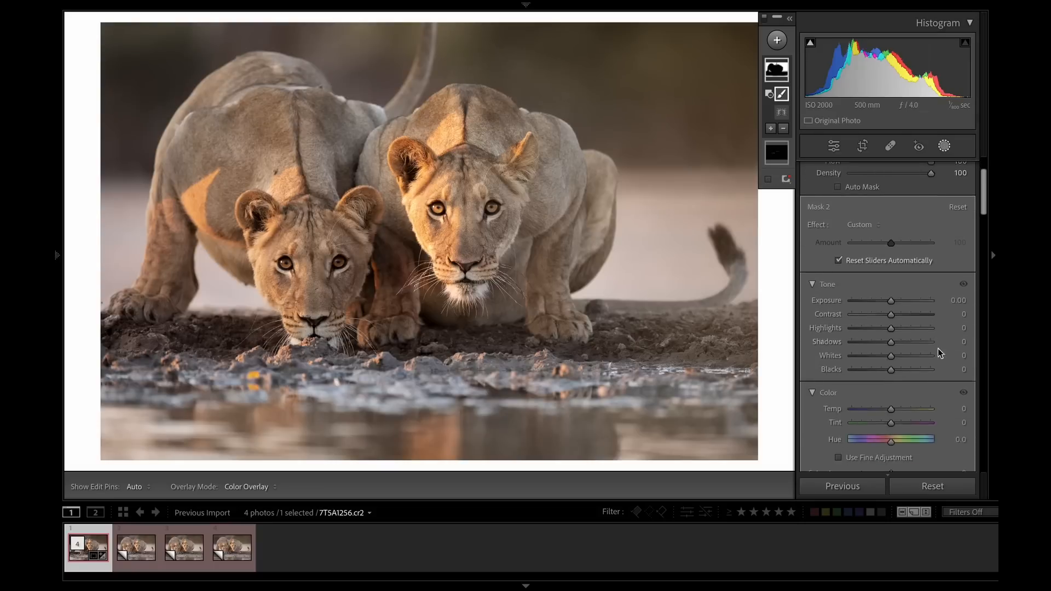
pyautogui.scroll(-6, 938, 348)
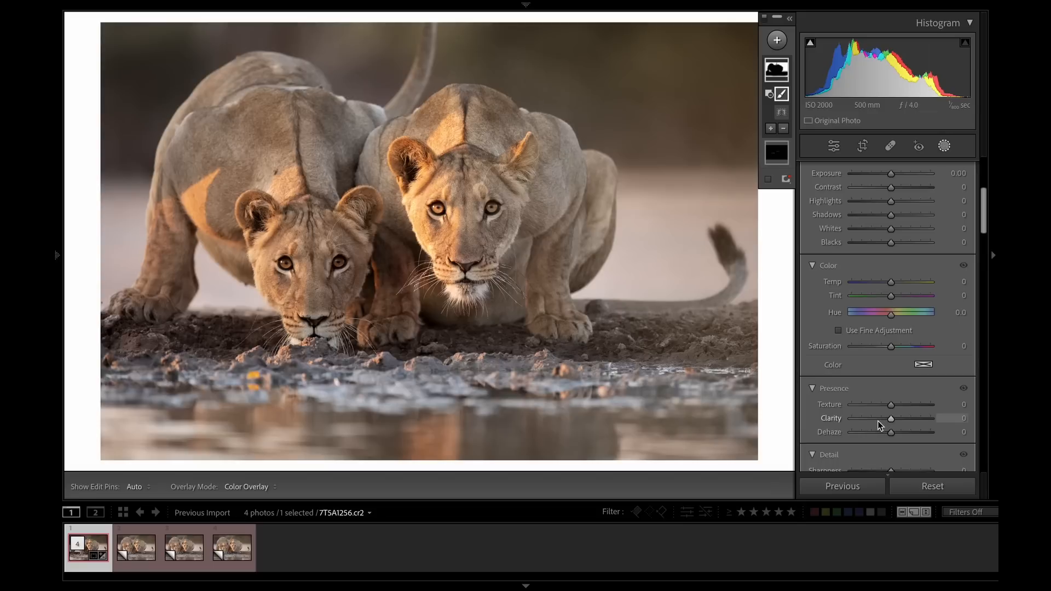
pyautogui.click(878, 419)
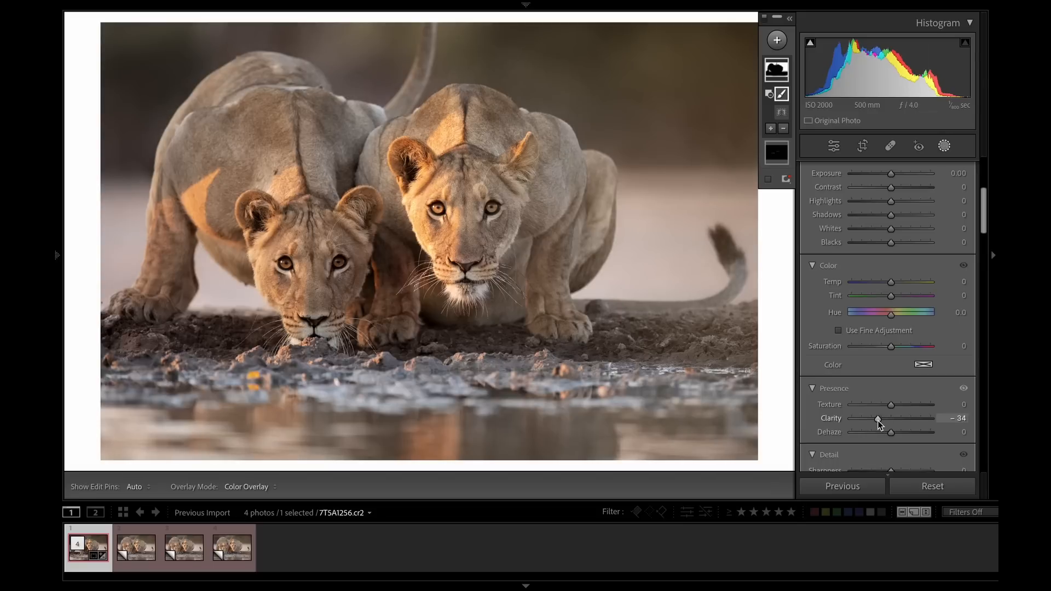
pyautogui.click(884, 405)
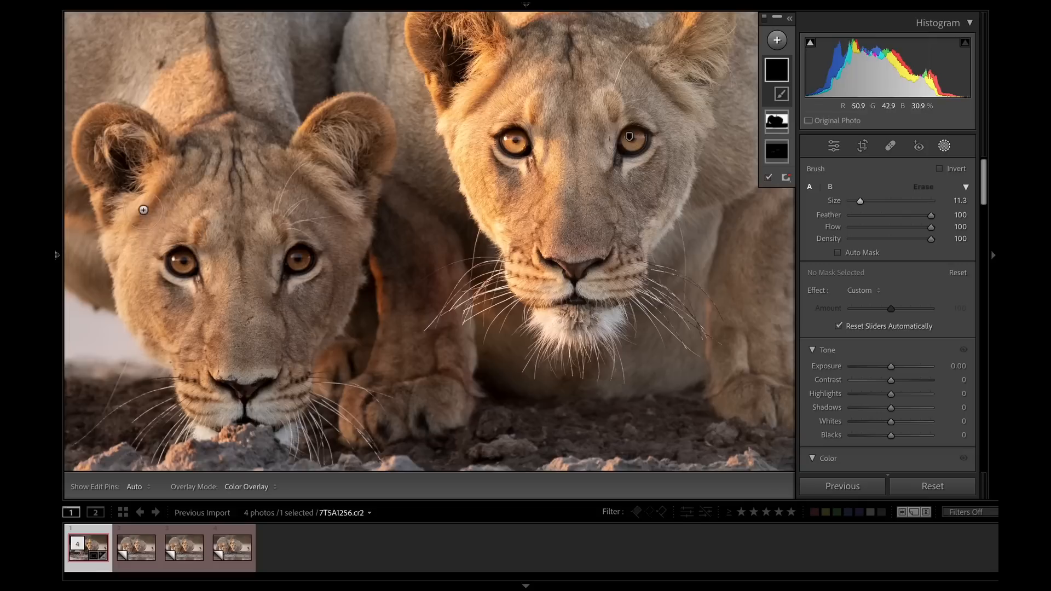
# Paint a new brush mask over both lionesses' faces, enlarging the brush to 25.7 for the upper face.
pyautogui.moveTo(144, 210)
pyautogui.mouseDown()
pyautogui.moveTo(109, 136)
pyautogui.moveTo(195, 168)
pyautogui.moveTo(212, 191)
pyautogui.moveTo(171, 237)
pyautogui.moveTo(196, 302)
pyautogui.moveTo(250, 321)
pyautogui.moveTo(253, 383)
pyautogui.moveTo(269, 246)
pyautogui.moveTo(218, 220)
pyautogui.moveTo(302, 167)
pyautogui.mouseUp()
pyautogui.click(871, 200)
pyautogui.moveTo(553, 158)
pyautogui.mouseDown()
pyautogui.moveTo(547, 263)
pyautogui.moveTo(455, 33)
pyautogui.mouseUp()
pyautogui.moveTo(600, 81)
pyautogui.mouseDown()
pyautogui.moveTo(699, 48)
pyautogui.moveTo(568, 298)
pyautogui.moveTo(585, 296)
pyautogui.moveTo(500, 282)
pyautogui.moveTo(641, 270)
pyautogui.moveTo(569, 189)
pyautogui.mouseUp()
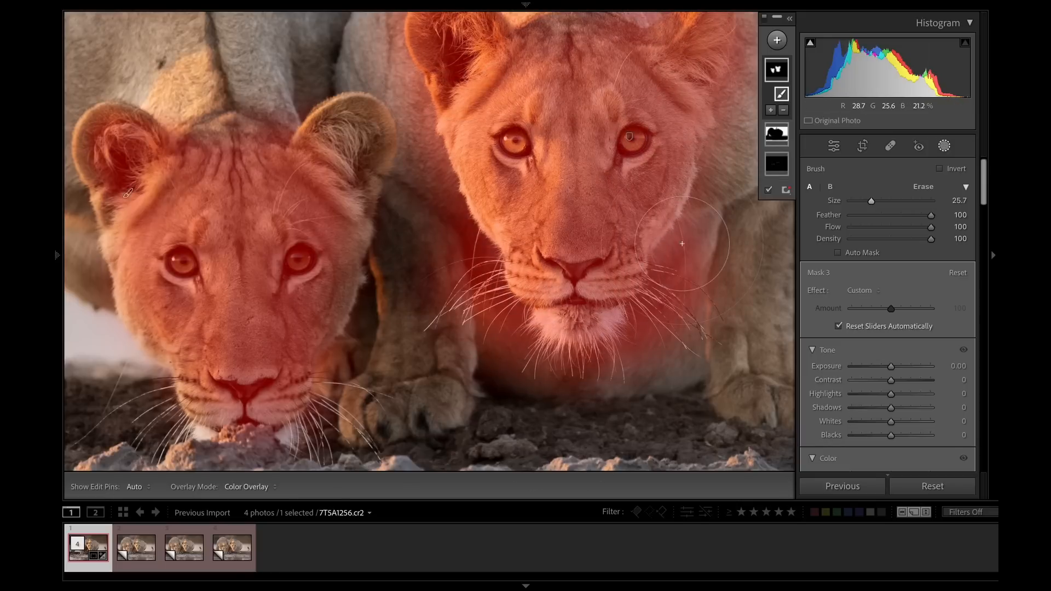
# Set the face mask's Clarity to 11 and close the masking tool.
pyautogui.scroll(-8, 898, 408)
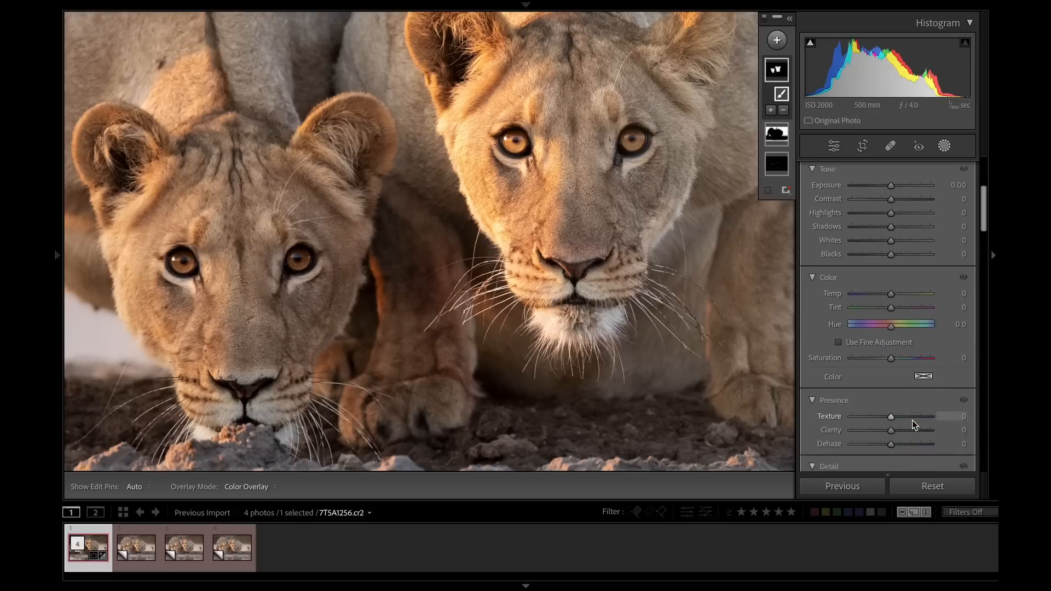
pyautogui.moveTo(897, 407); pyautogui.dragTo(896, 408)
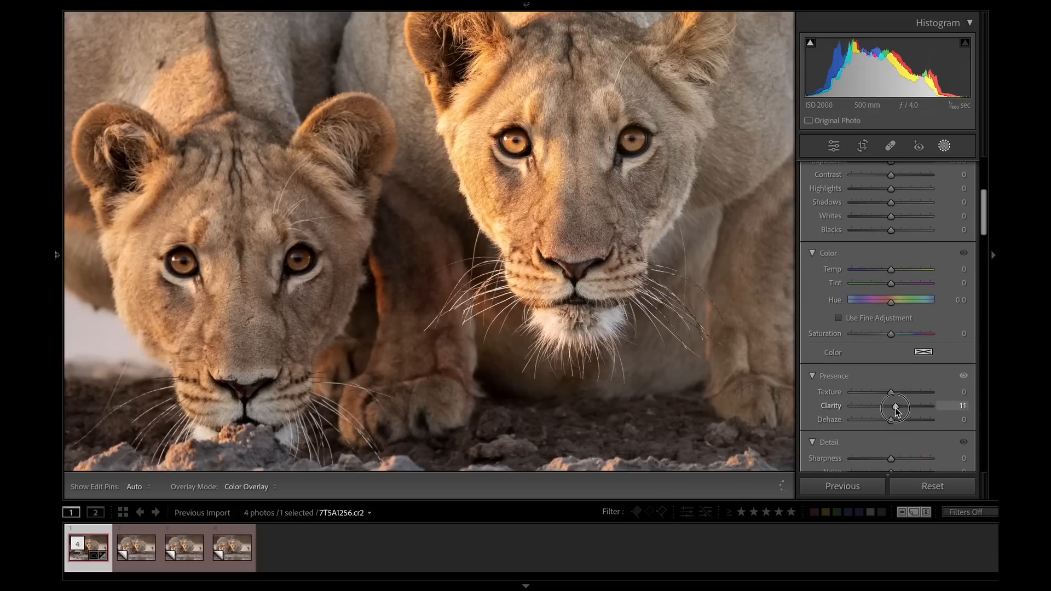
pyautogui.click(944, 145)
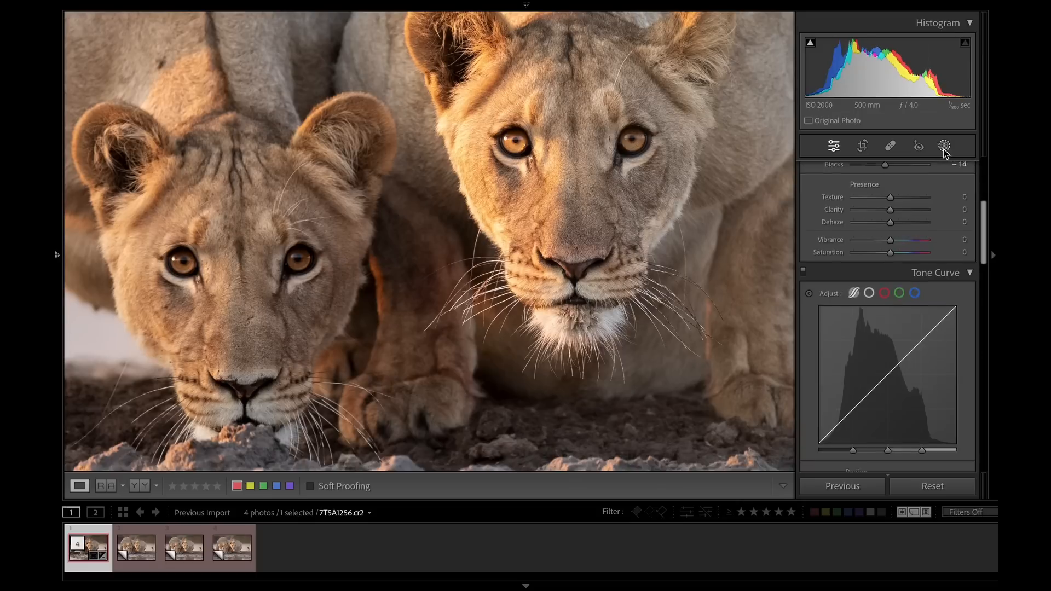
# Compare the whole photo before and after editing side by side in an enlarged view, and return to the single-photo view.
pyautogui.click(655, 197)
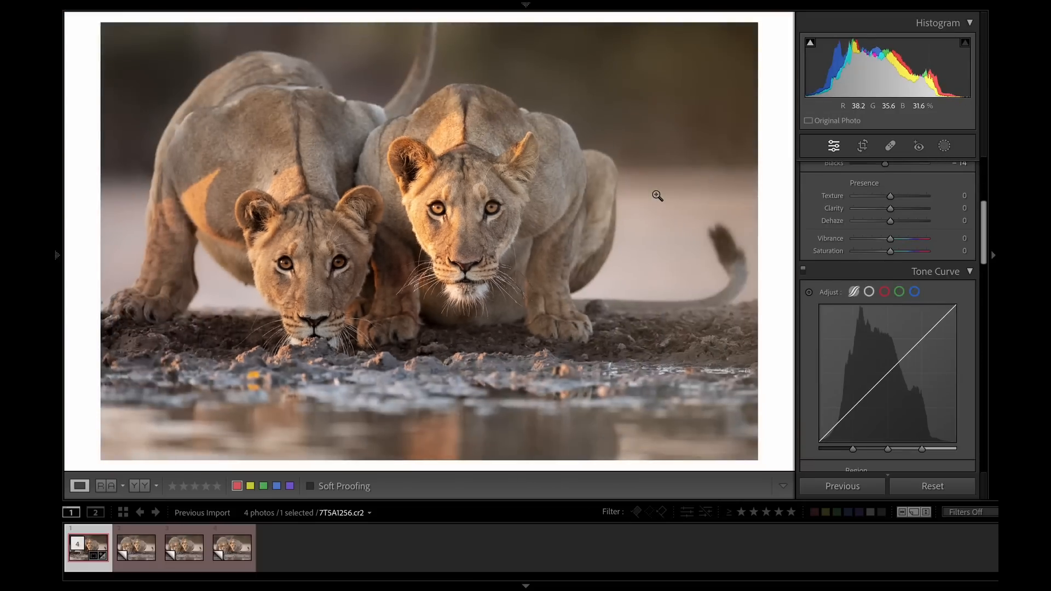
pyautogui.click(146, 487)
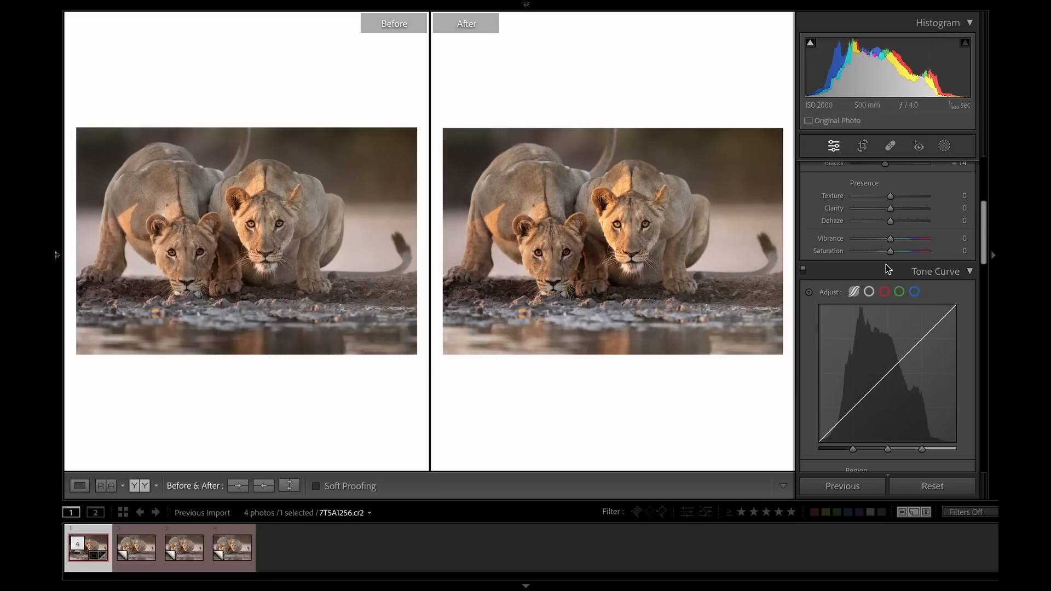
pyautogui.click(994, 256)
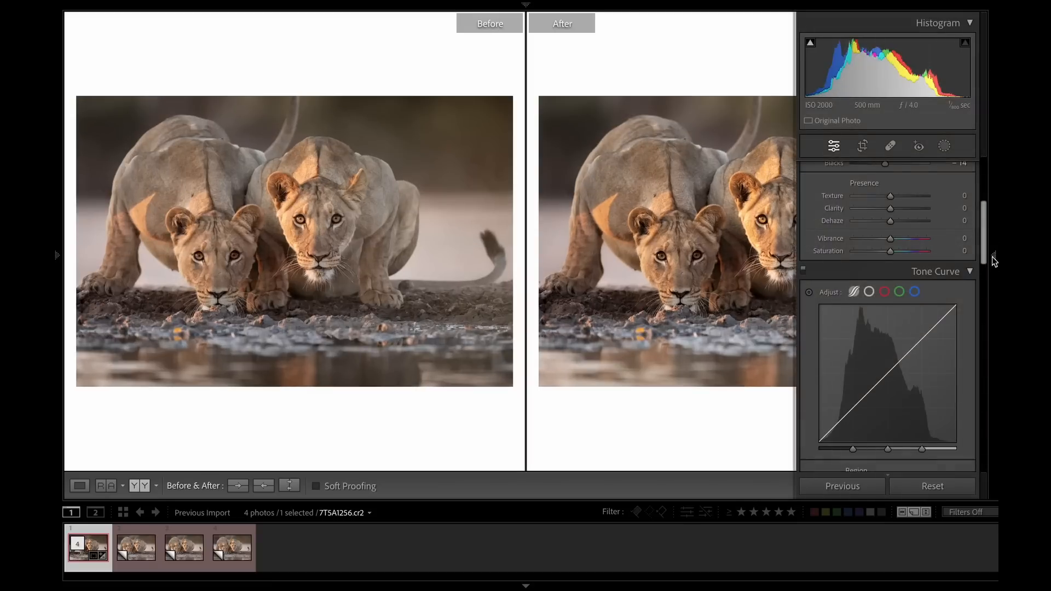
pyautogui.click(78, 486)
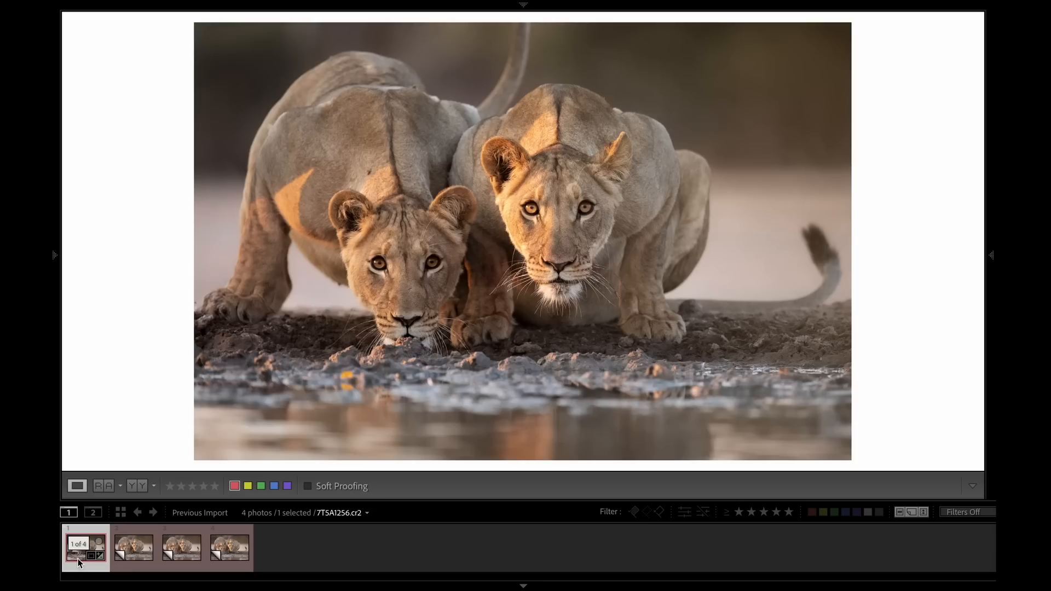
# Open the edited photo in Topaz DeNoise AI as a copy with Lightroom adjustments.
pyautogui.rightClick(80, 562)
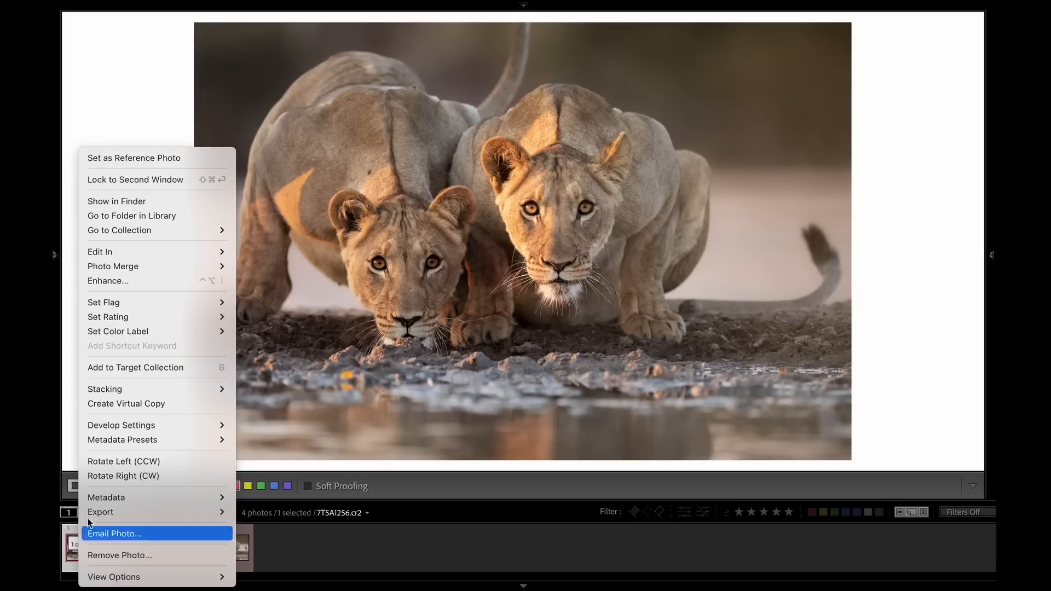
pyautogui.moveTo(185, 258)
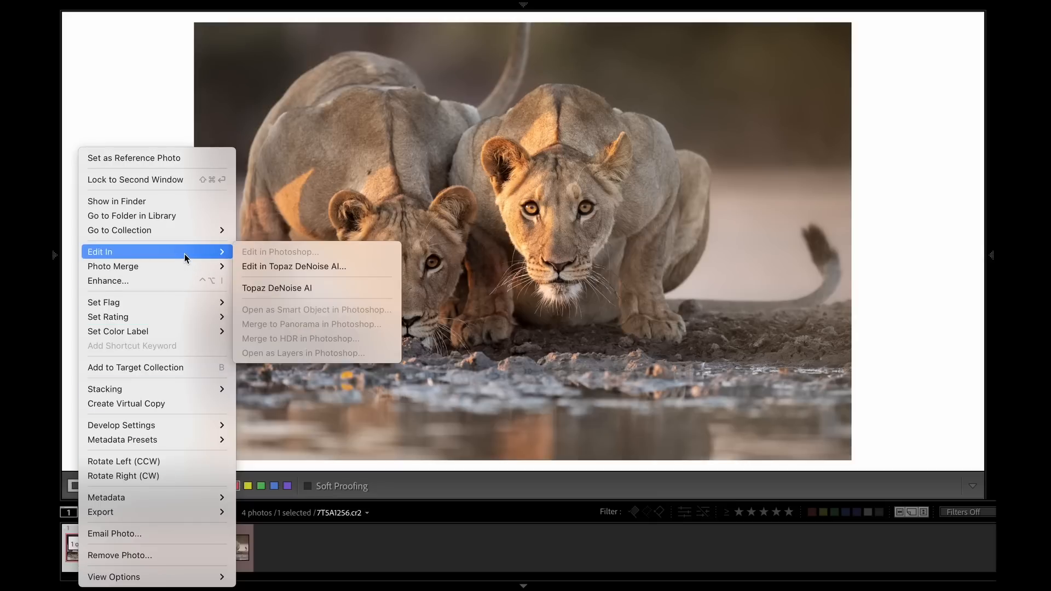
pyautogui.click(244, 267)
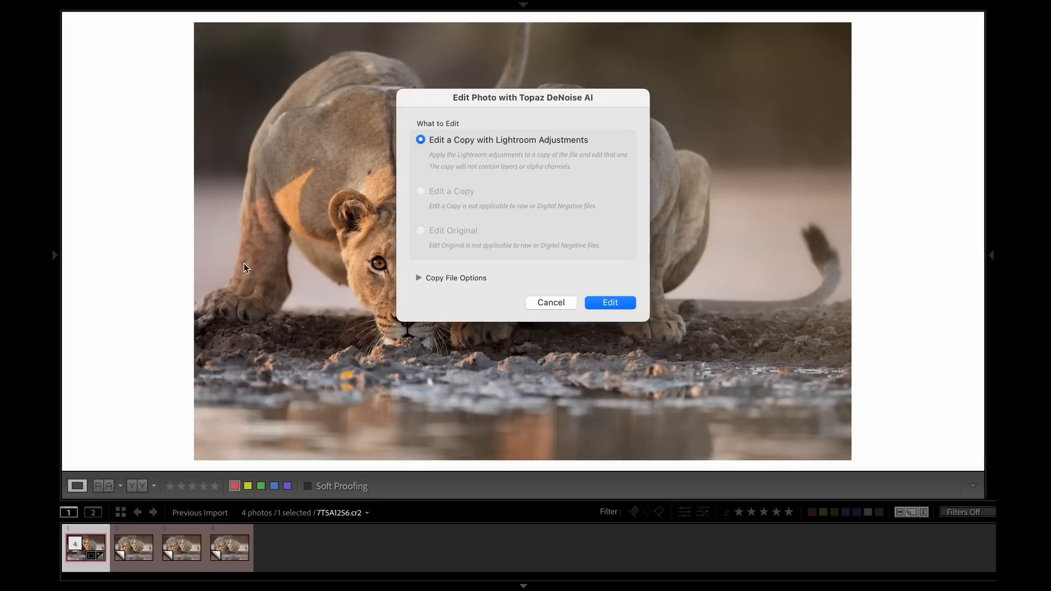
pyautogui.click(603, 303)
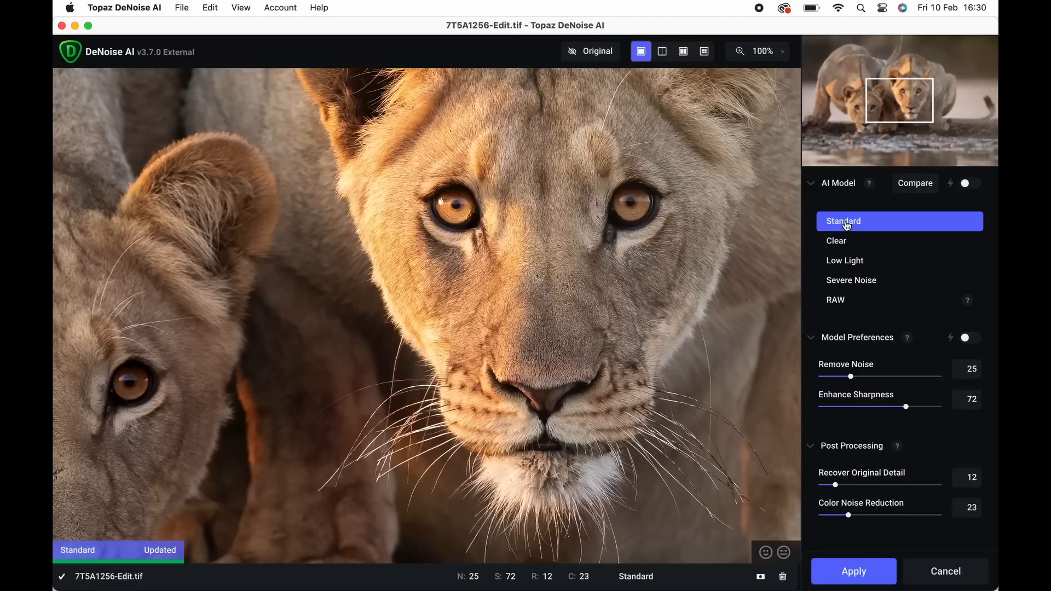
# Set Remove Noise to 6, Enhance Sharpness to 29 and Recover Original Detail to 56.
pyautogui.moveTo(840, 381); pyautogui.dragTo(827, 379)
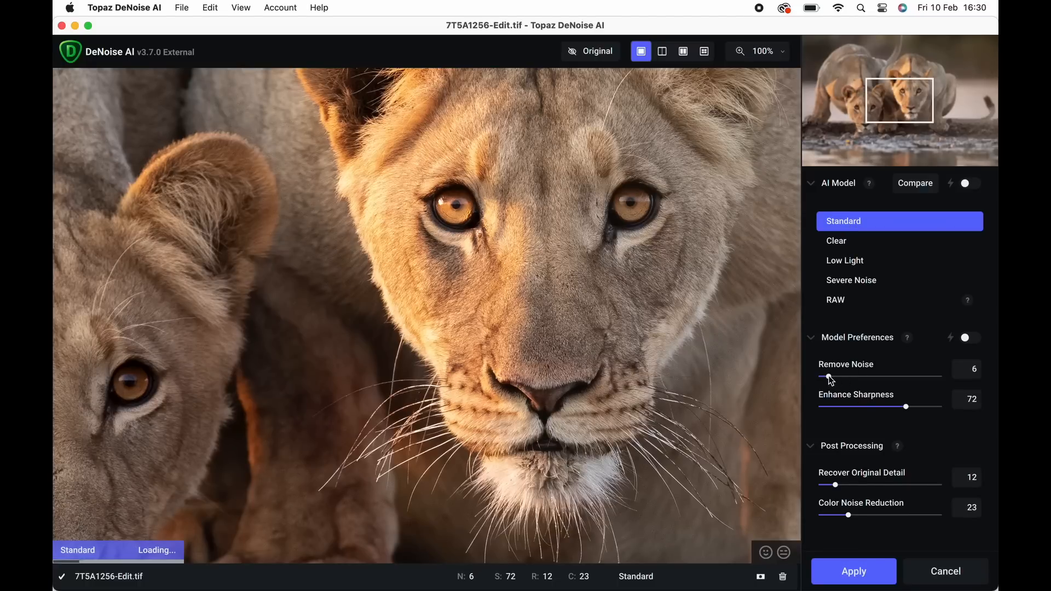
pyautogui.click(837, 407)
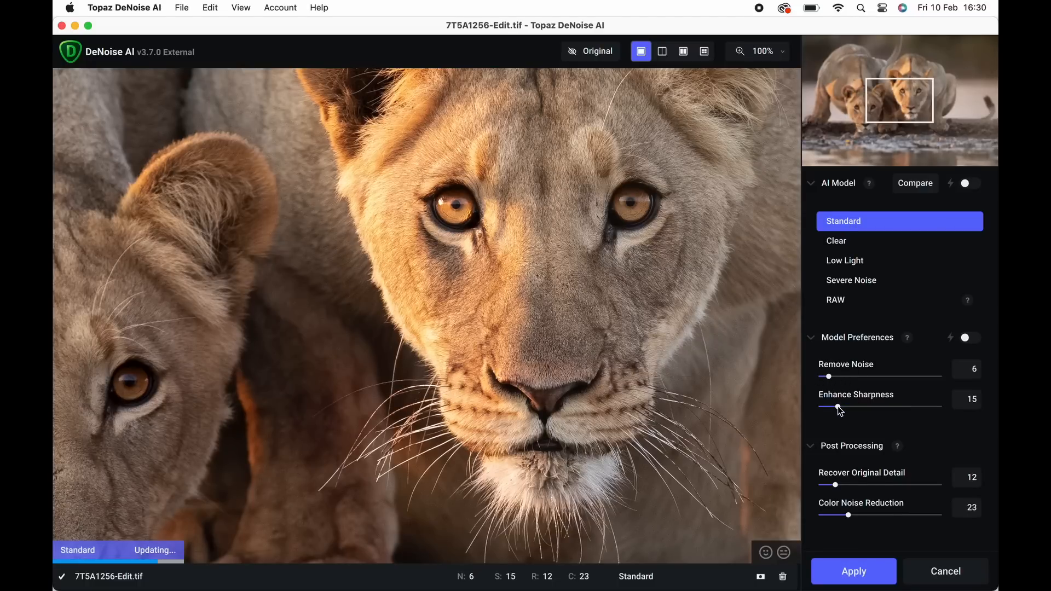
pyautogui.moveTo(838, 407); pyautogui.dragTo(854, 407)
pyautogui.click(886, 484)
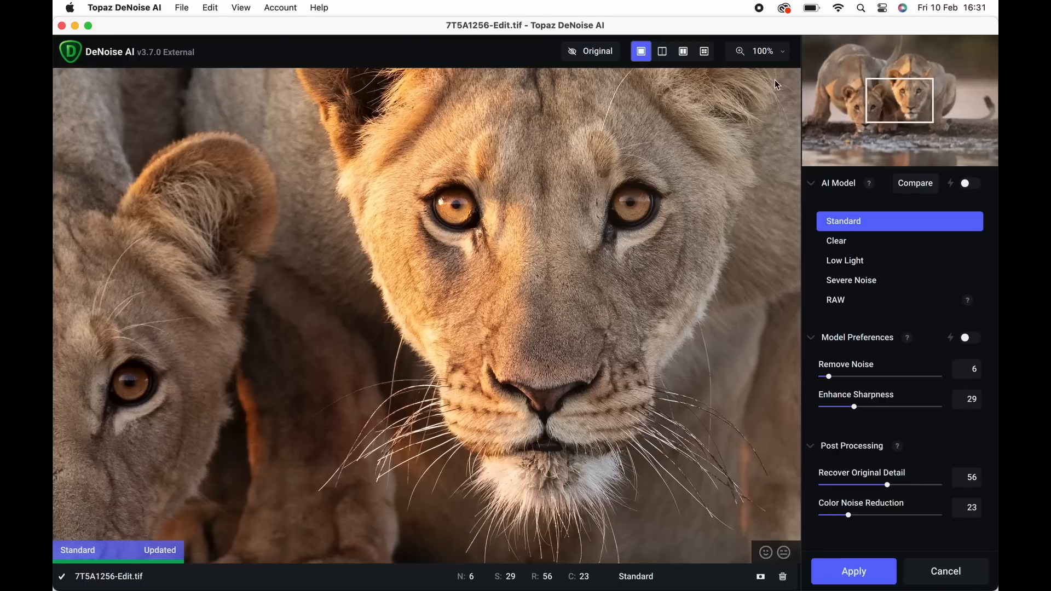
# Check the denoised lionesses at 50% zoom and apply the processing to the copy.
pyautogui.click(781, 53)
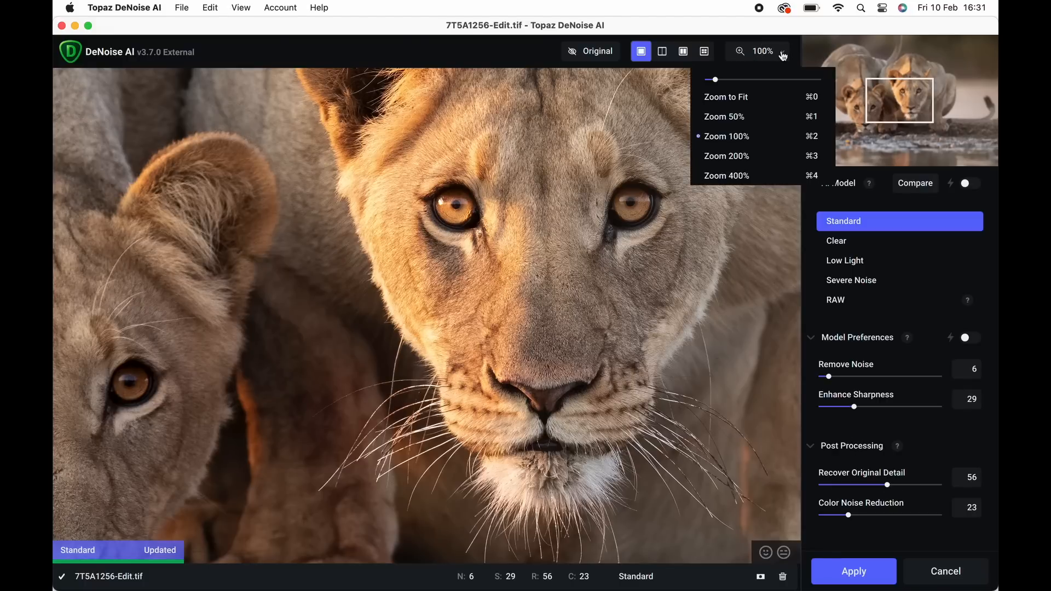
pyautogui.click(750, 117)
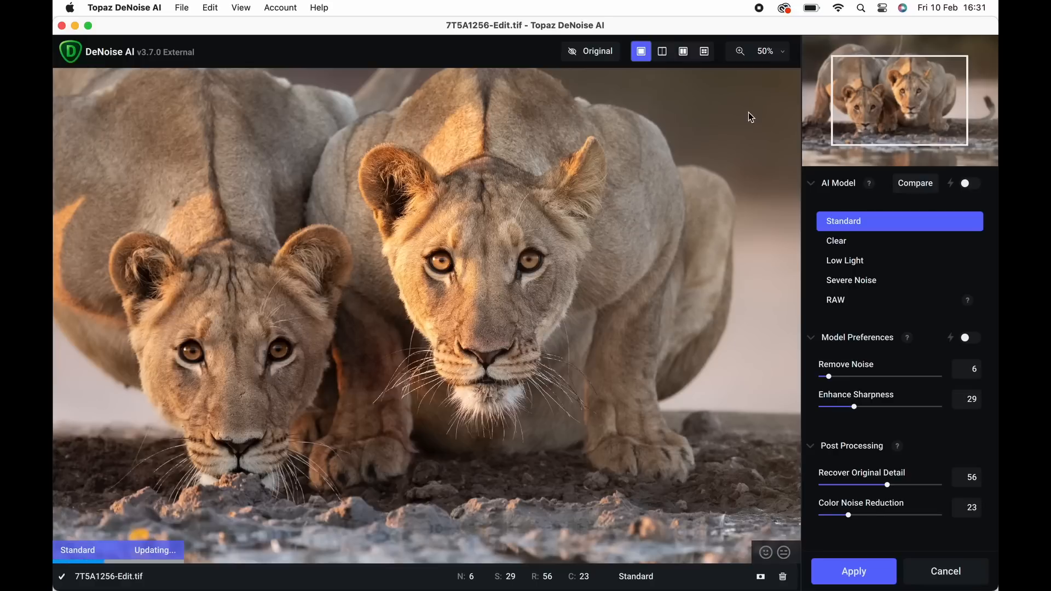
pyautogui.click(865, 579)
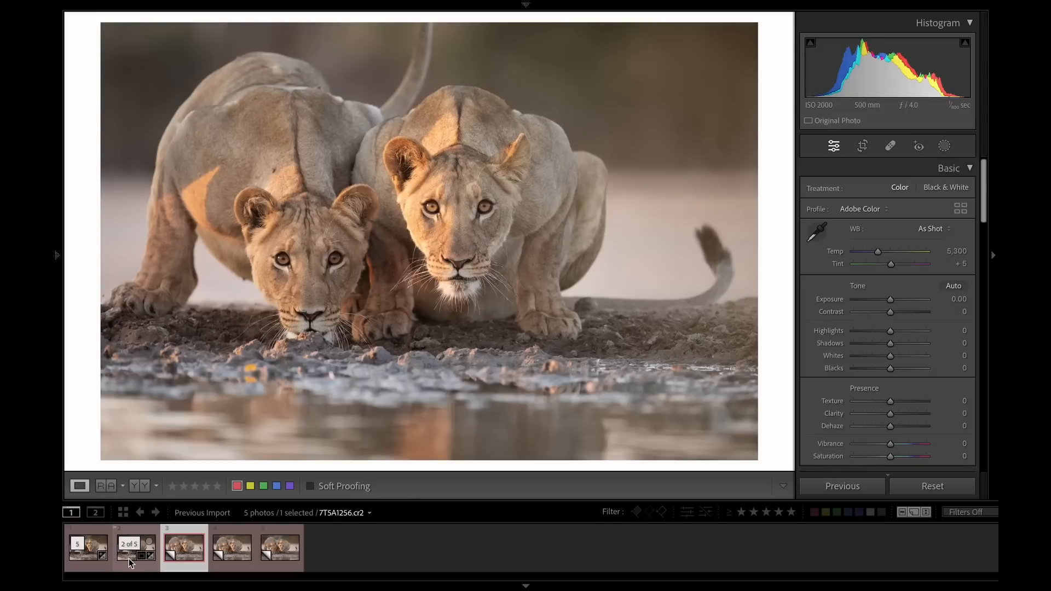
# Synchronize the edited raw photo's settings, including masking and crop, to the virtual copy 7T5A1256.cr2 / Copy 2.
pyautogui.click(130, 558)
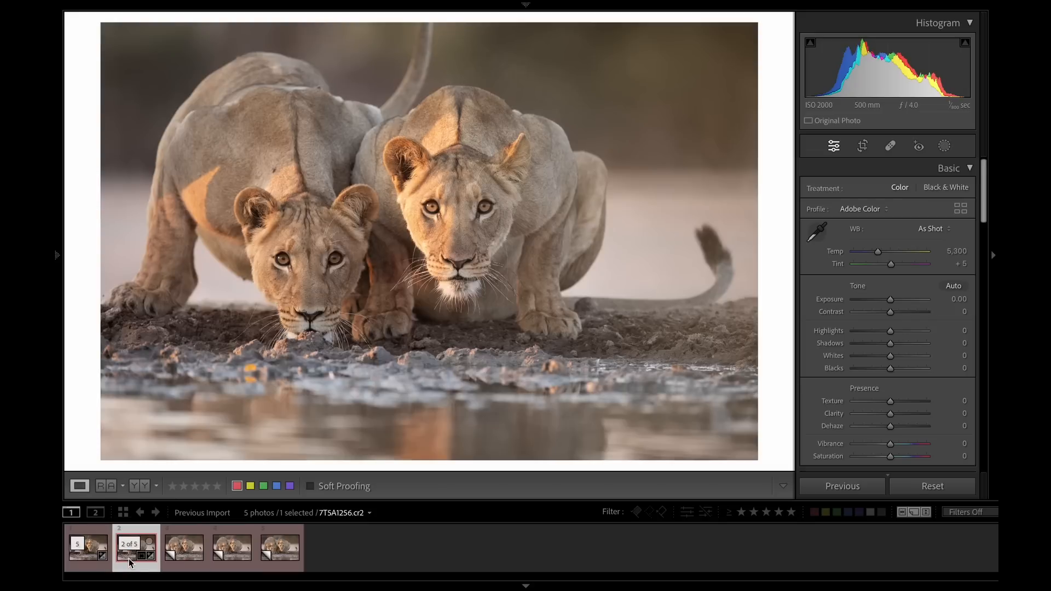
pyautogui.click(183, 554)
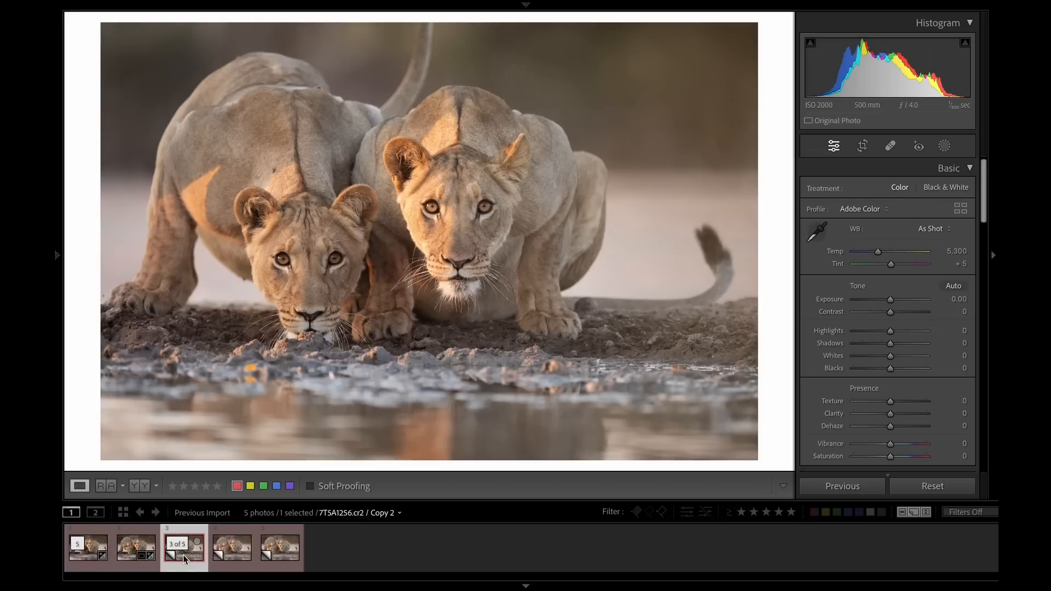
pyautogui.click(130, 558)
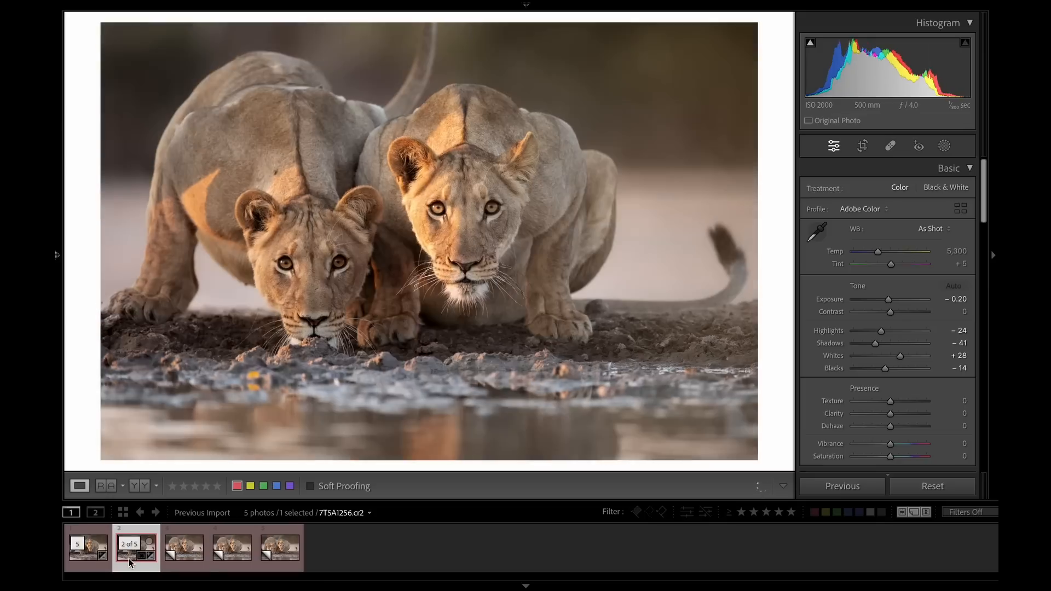
pyautogui.keyDown('ctrl'); pyautogui.click(183, 550); pyautogui.keyUp('ctrl')
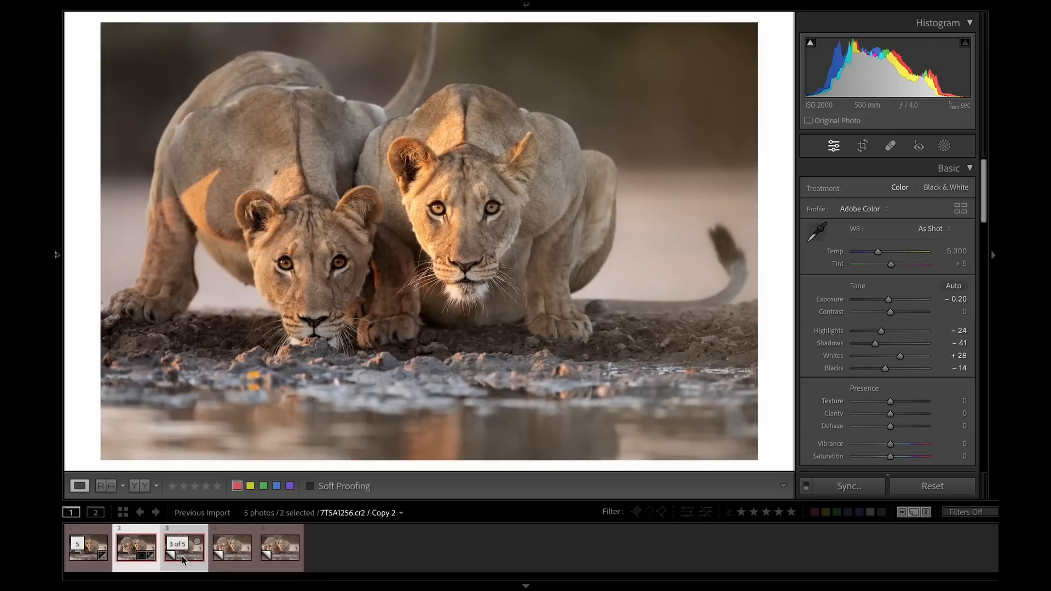
pyautogui.click(843, 486)
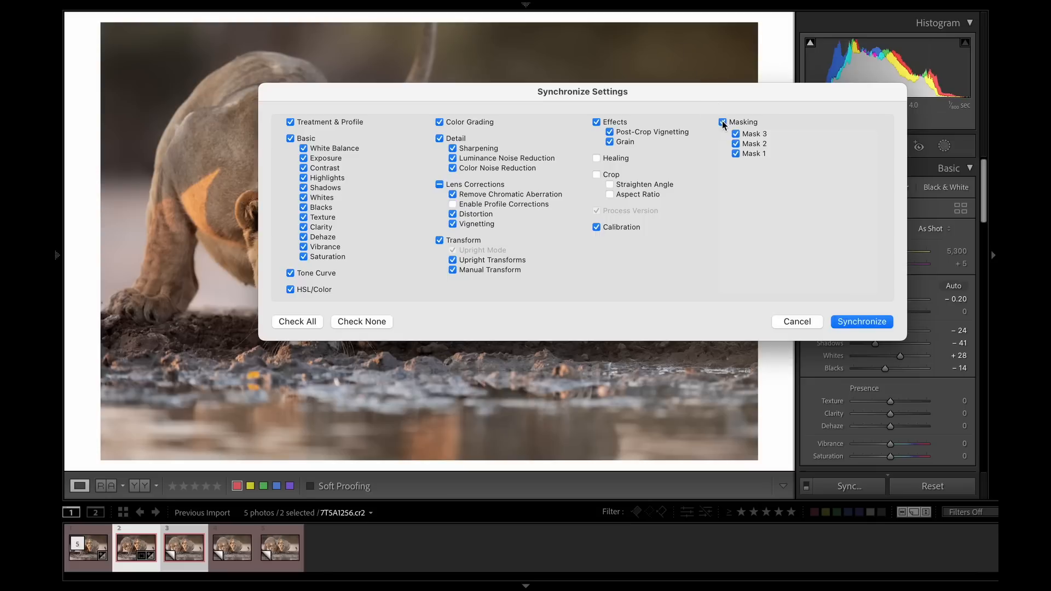
pyautogui.click(597, 175)
pyautogui.click(852, 323)
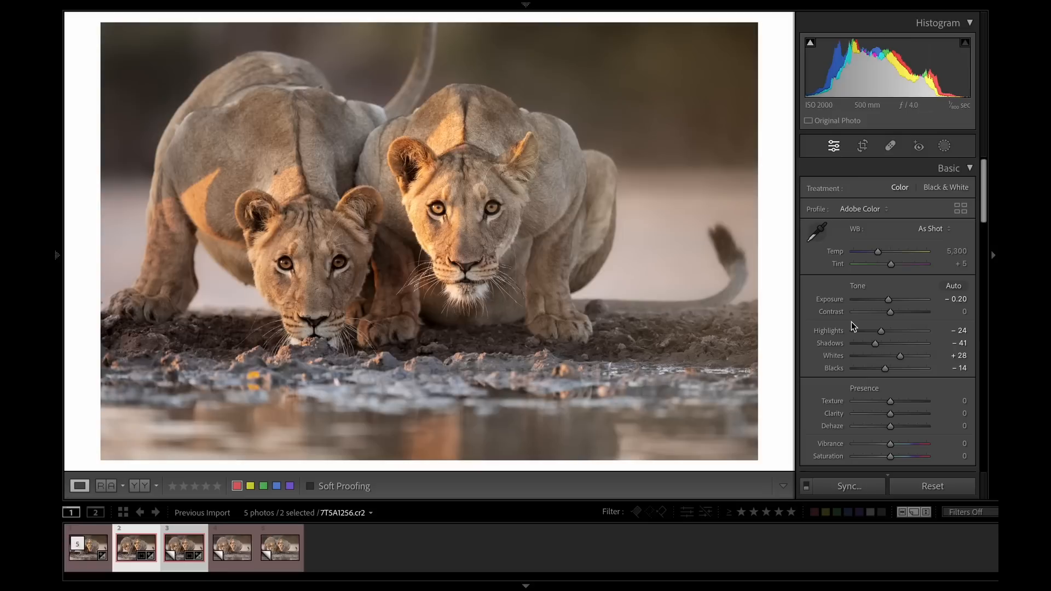
# Crop Copy 2 tighter around both lionesses' faces and front paws in landscape format, keeping the original aspect ratio.
pyautogui.click(864, 147)
pyautogui.moveTo(113, 32); pyautogui.dragTo(141, 50)
pyautogui.moveTo(711, 55); pyautogui.dragTo(674, 64)
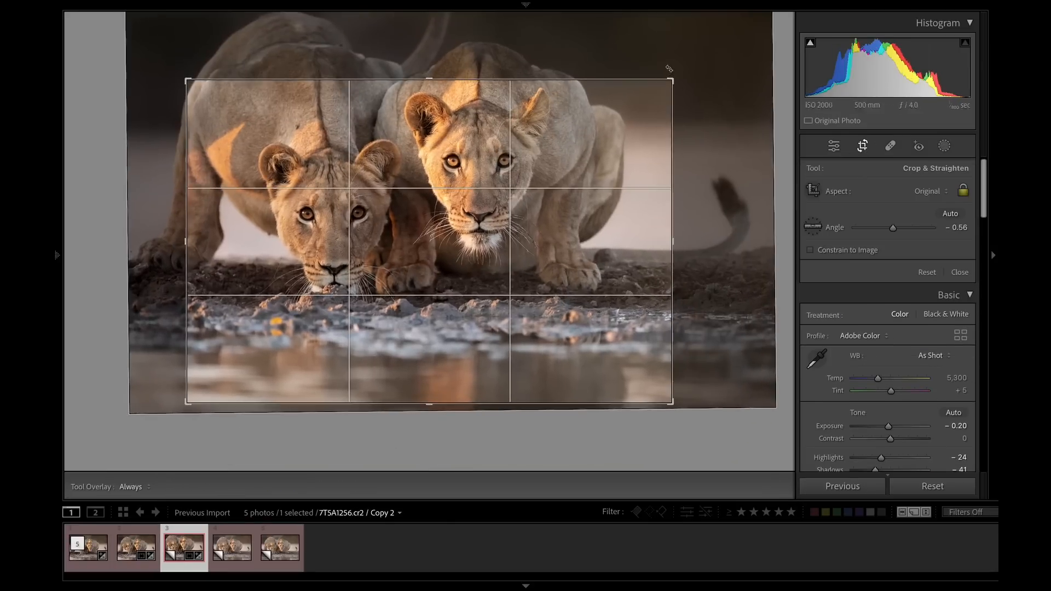
pyautogui.moveTo(673, 403); pyautogui.dragTo(659, 400)
pyautogui.click(866, 148)
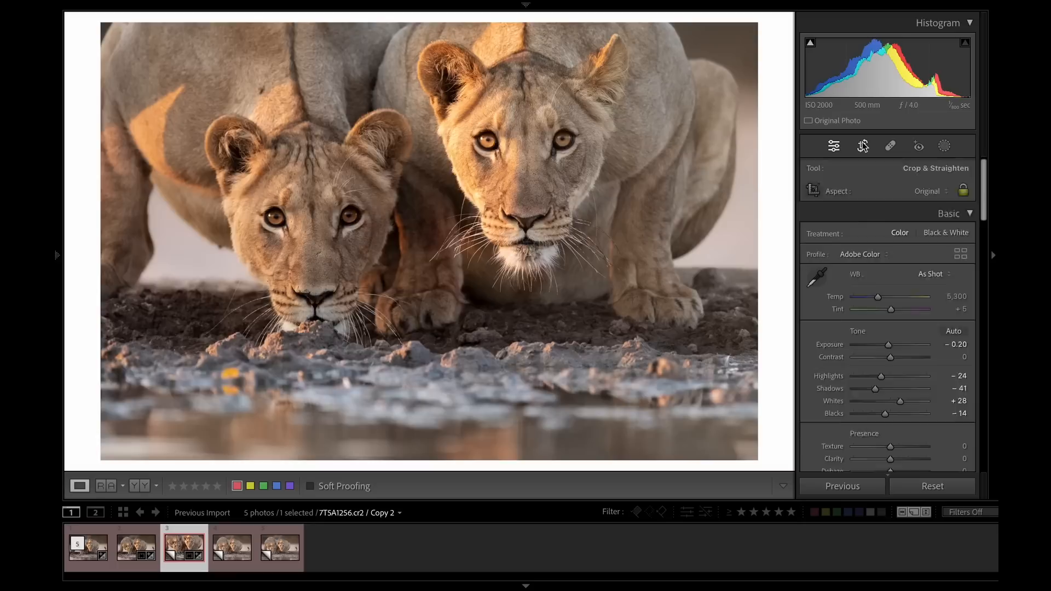
pyautogui.click(866, 148)
pyautogui.moveTo(205, 392); pyautogui.dragTo(212, 383)
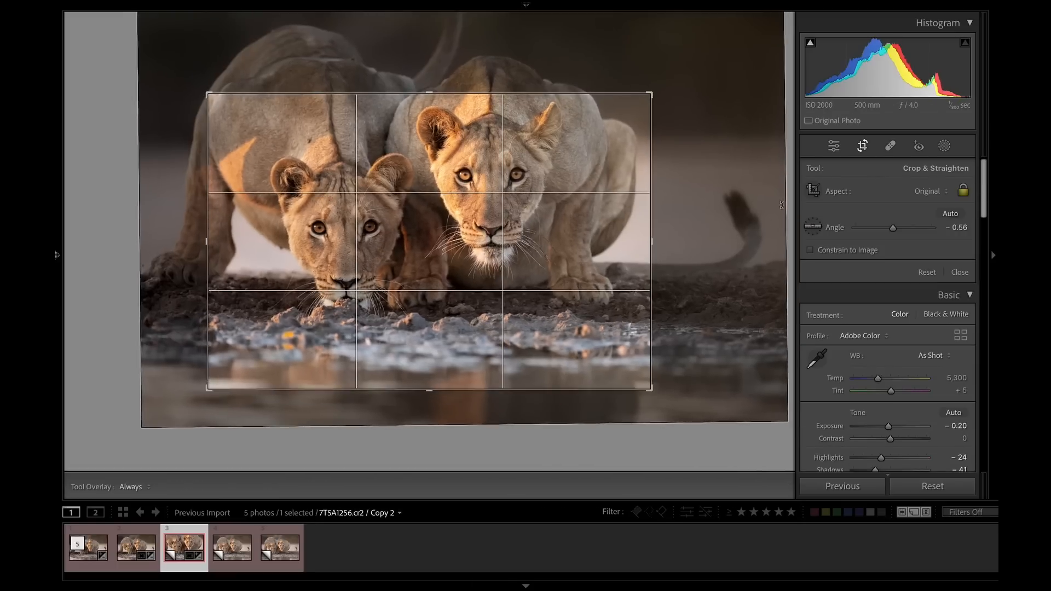
pyautogui.click(862, 147)
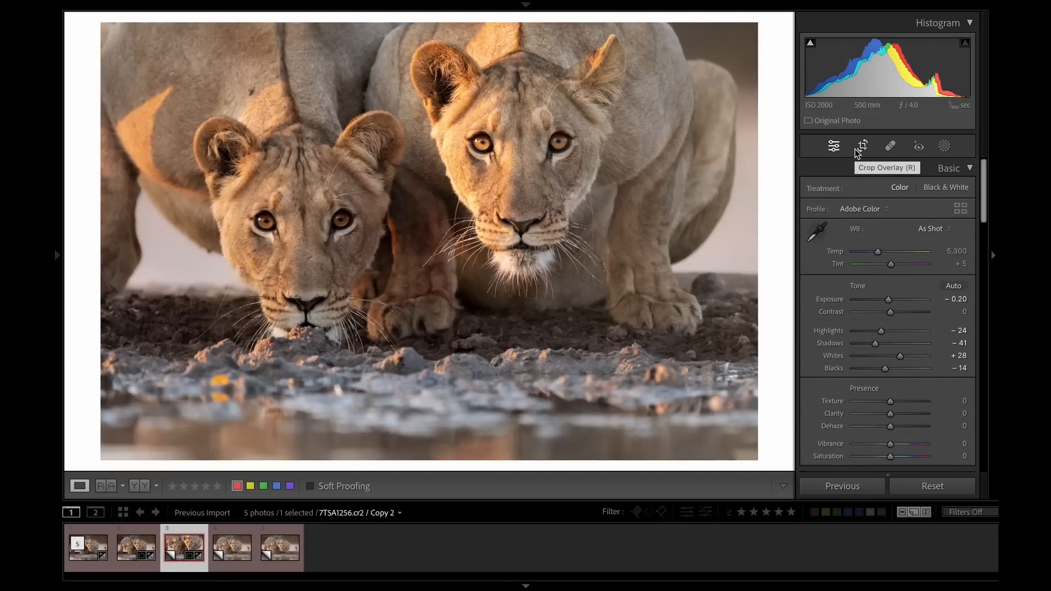
# Change Copy 2's crop to portrait orientation and frame both lionesses' faces with the water below.
pyautogui.click(862, 149)
pyautogui.moveTo(657, 89); pyautogui.dragTo(567, 61)
pyautogui.moveTo(417, 186); pyautogui.dragTo(328, 154)
pyautogui.click(865, 149)
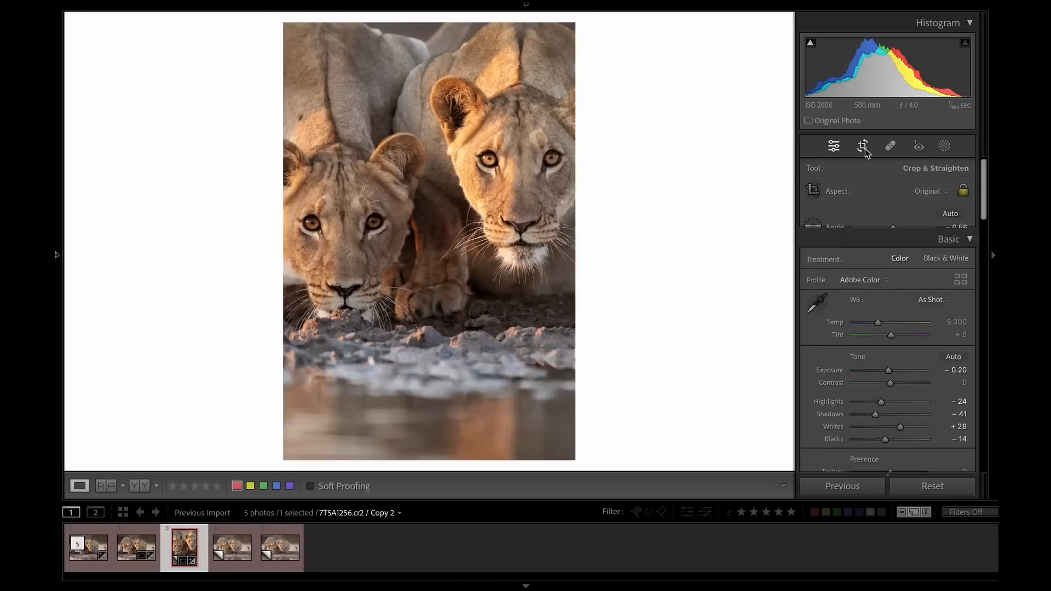
# Try a tighter portrait crop showing half of the right-hand lioness's face, her body and the bank beside her.
pyautogui.click(865, 149)
pyautogui.moveTo(446, 246); pyautogui.dragTo(266, 248)
pyautogui.moveTo(552, 59); pyautogui.dragTo(542, 72)
pyautogui.moveTo(509, 159); pyautogui.dragTo(495, 159)
pyautogui.click(862, 149)
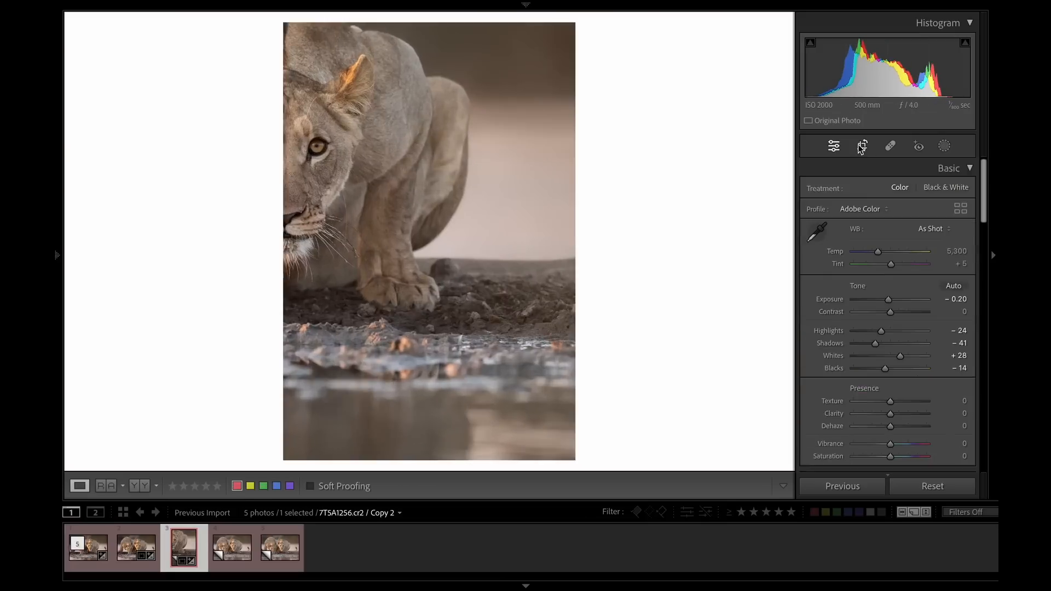
pyautogui.click(861, 148)
pyautogui.moveTo(372, 168); pyautogui.dragTo(387, 169)
pyautogui.moveTo(544, 66); pyautogui.dragTo(539, 75)
pyautogui.moveTo(540, 407); pyautogui.dragTo(530, 394)
pyautogui.click(865, 148)
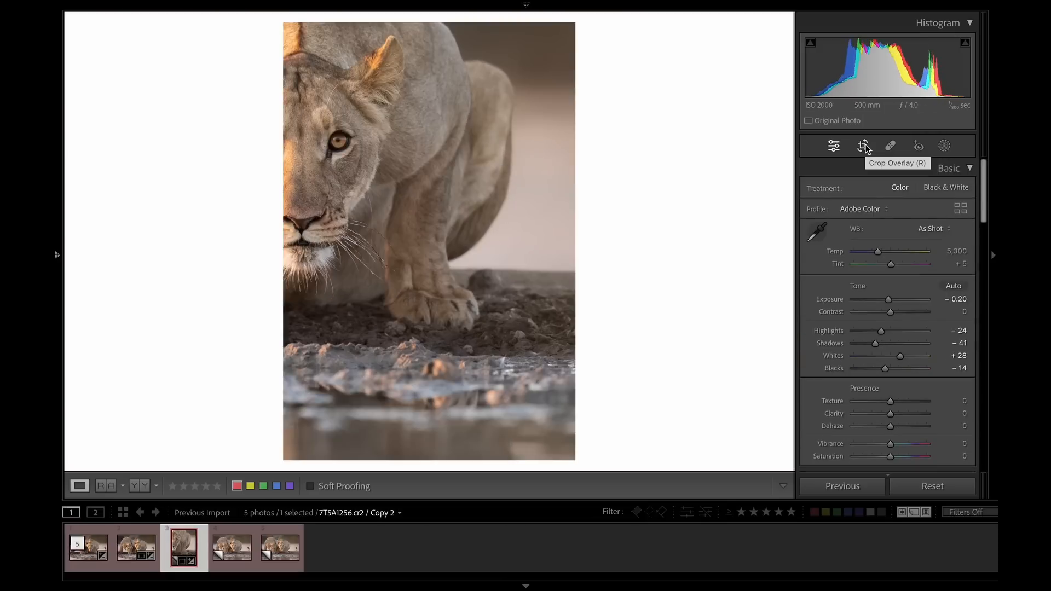
# Reposition the portrait crop to frame the right-hand lioness's full face, front legs and the water below.
pyautogui.click(865, 149)
pyautogui.moveTo(453, 261); pyautogui.dragTo(441, 274)
pyautogui.click(864, 147)
pyautogui.click(863, 147)
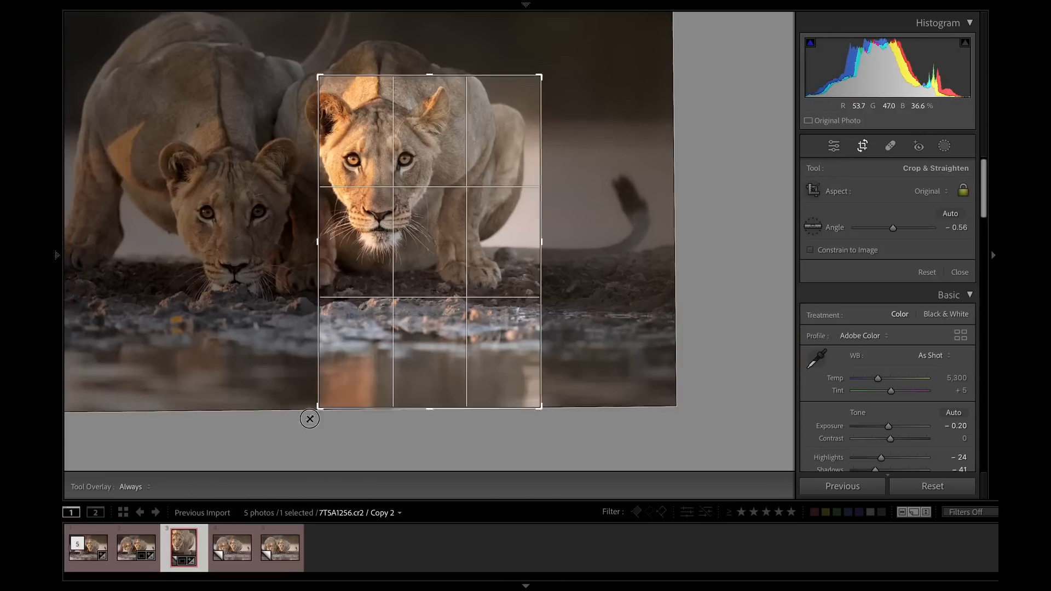
pyautogui.click(864, 146)
pyautogui.click(864, 147)
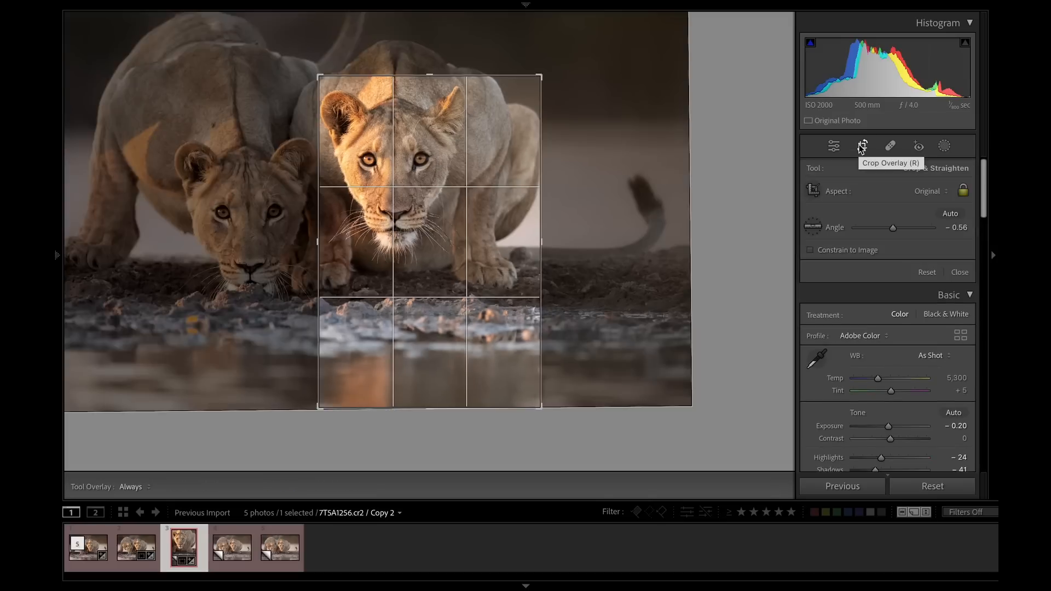
# Set the portrait crop's aspect ratio to 4 x 3 and its angle to 0.25, and tighten it around the right-hand lioness's face.
pyautogui.click(925, 193)
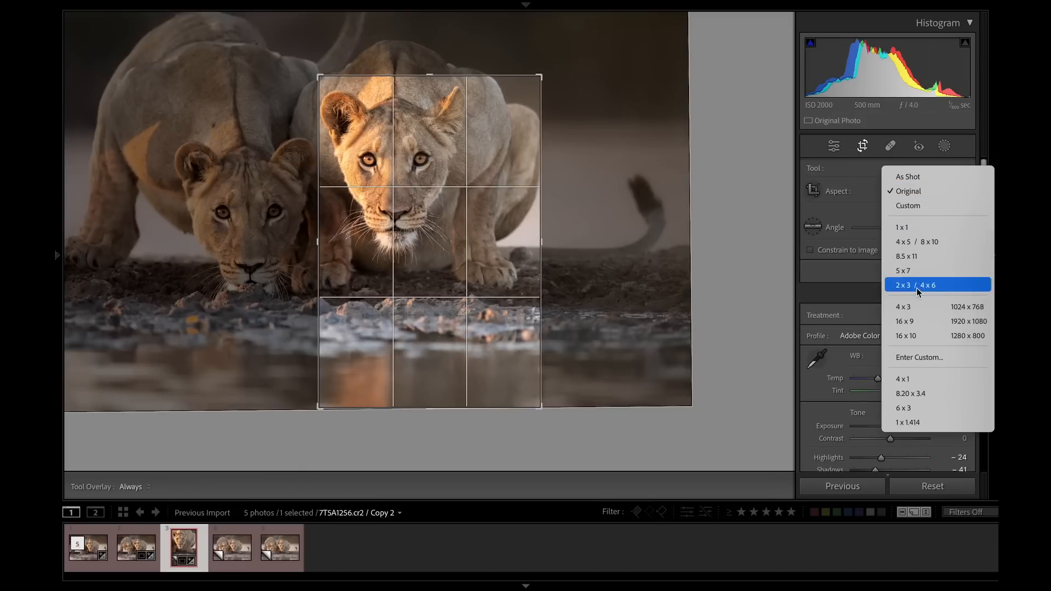
pyautogui.click(914, 310)
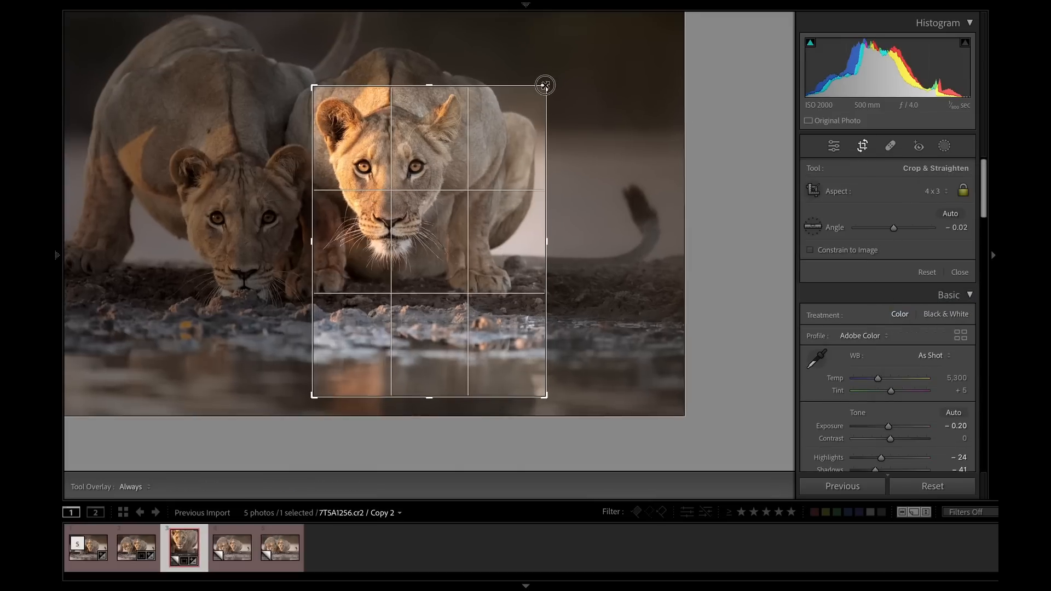
pyautogui.click(863, 145)
pyautogui.click(863, 147)
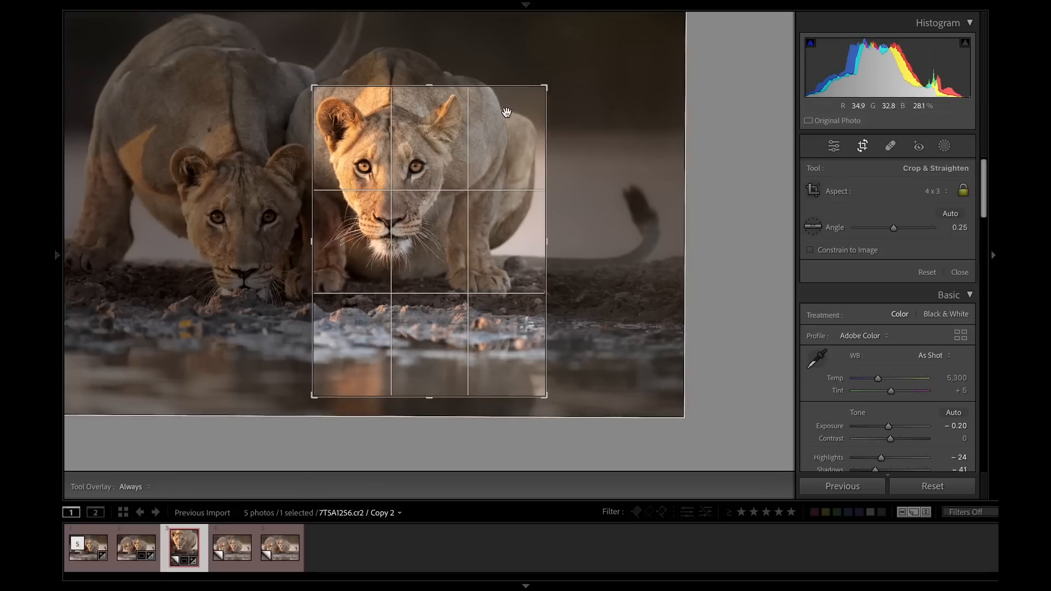
pyautogui.click(865, 151)
pyautogui.click(864, 148)
pyautogui.click(864, 148)
pyautogui.click(864, 148)
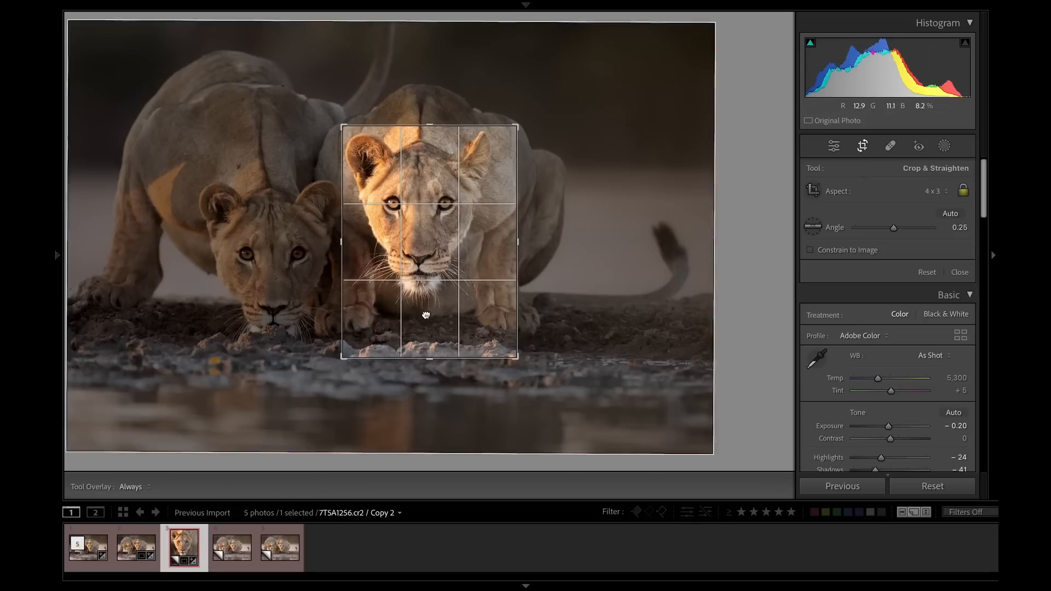
# Enlarge the 4 x 3 crop and reposition it over the right-hand lioness, keeping part of the left one and the water.
pyautogui.moveTo(343, 355); pyautogui.dragTo(308, 404)
pyautogui.moveTo(500, 370); pyautogui.dragTo(507, 371)
pyautogui.click(858, 150)
pyautogui.click(858, 150)
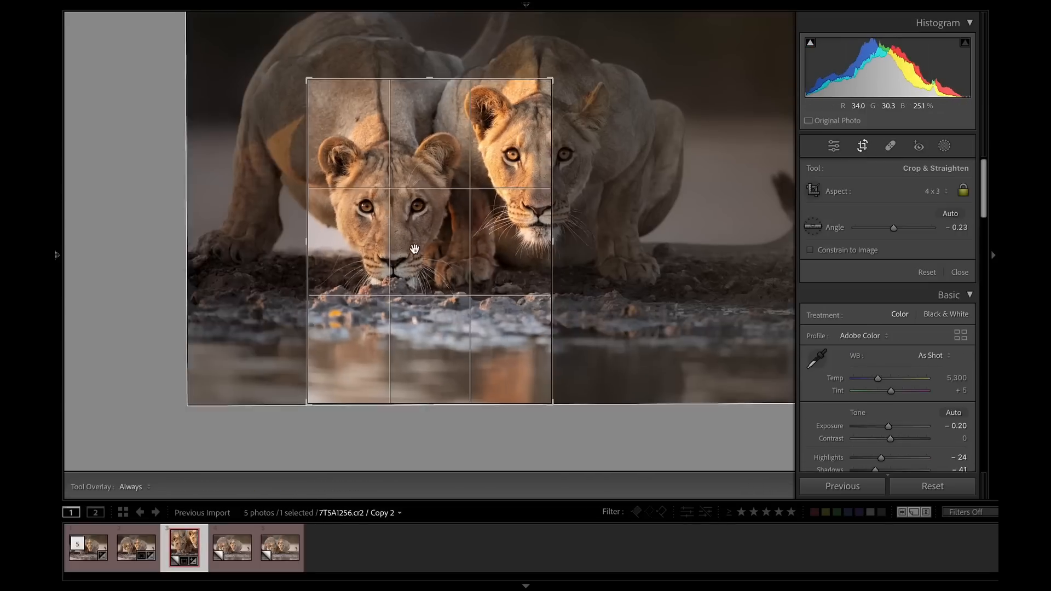
pyautogui.moveTo(416, 249); pyautogui.dragTo(331, 255)
pyautogui.click(862, 146)
# Set the portrait copy's exposure to −0.65, highlights to +56, shadows to −78 and blacks to +3.
pyautogui.moveTo(890, 300); pyautogui.dragTo(885, 300)
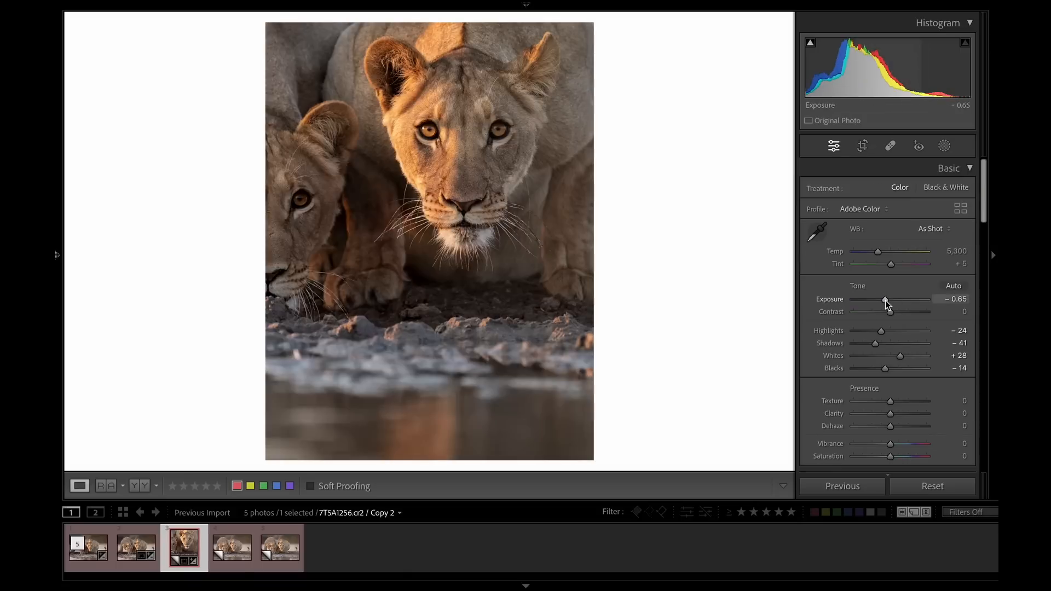
pyautogui.moveTo(874, 344); pyautogui.dragTo(897, 333)
pyautogui.moveTo(885, 368); pyautogui.dragTo(890, 369)
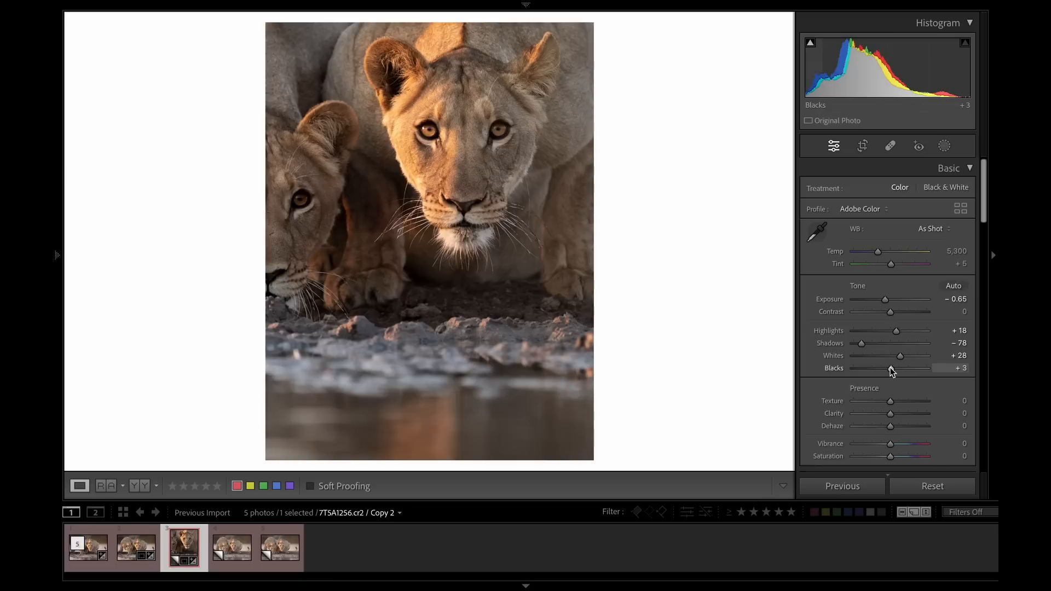
pyautogui.click(911, 332)
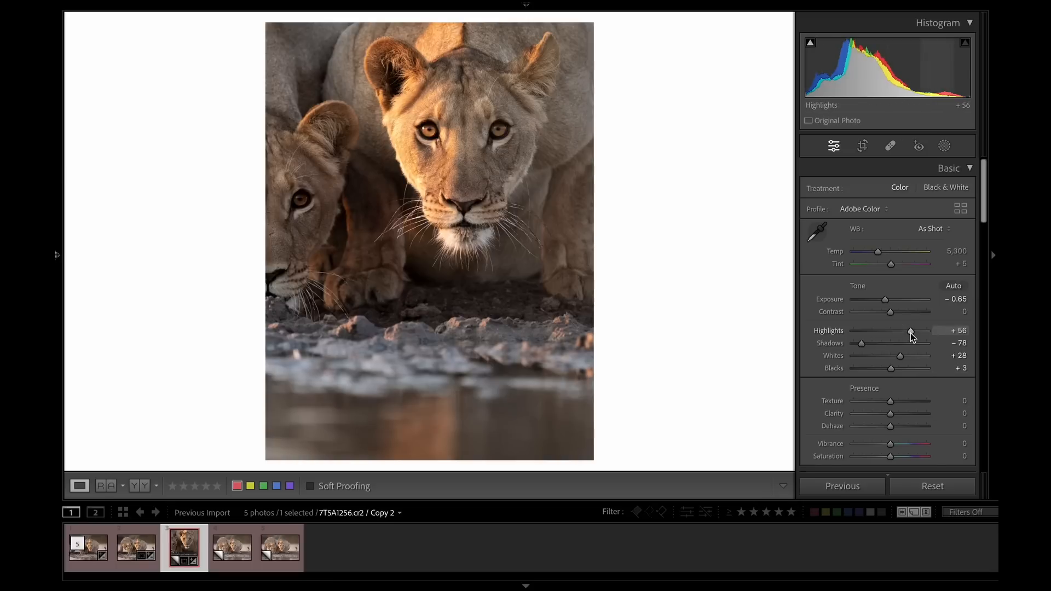
# Set the existing eye brush mask's shadows to 53, whites to 74 and blacks to −12.
pyautogui.click(945, 145)
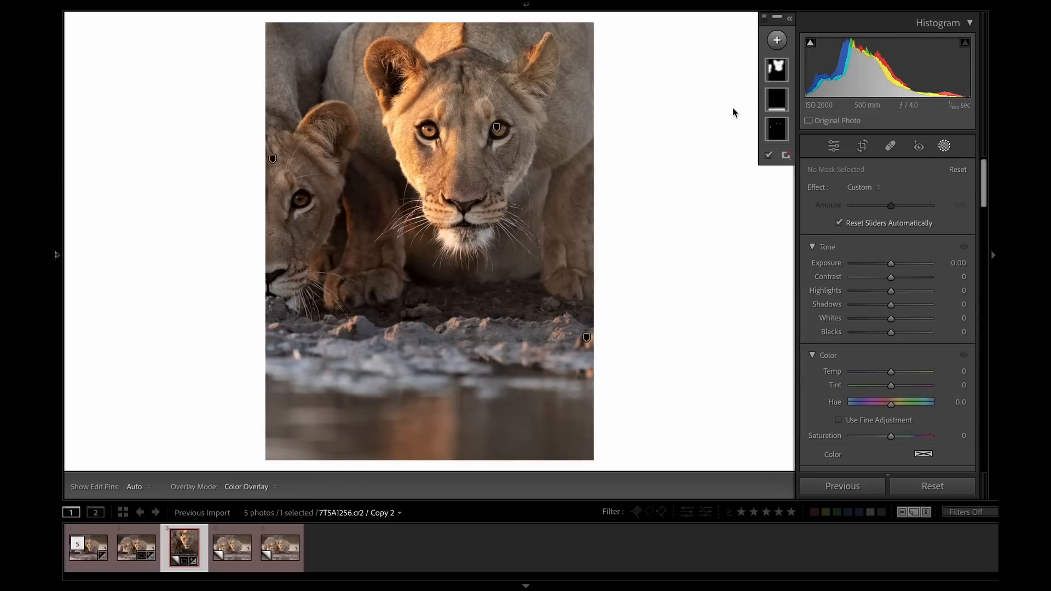
pyautogui.click(777, 130)
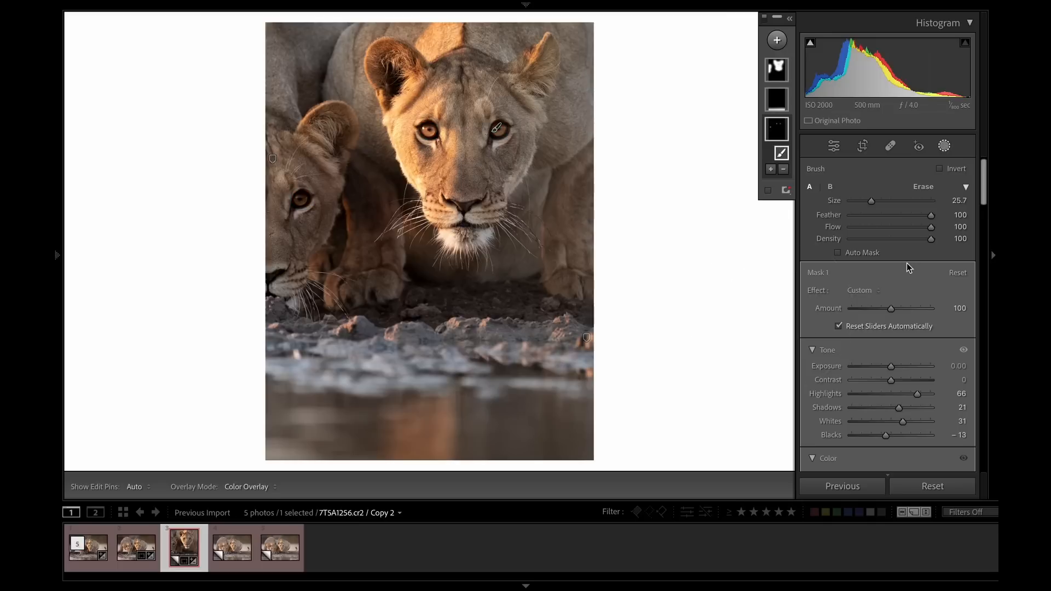
pyautogui.click(912, 421)
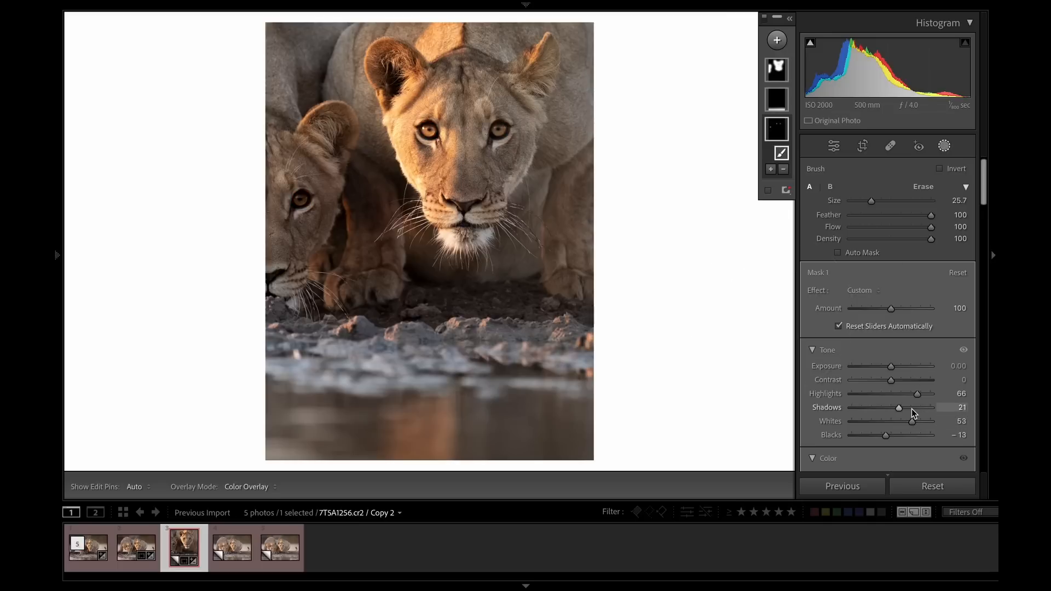
pyautogui.click(912, 408)
pyautogui.click(894, 436)
pyautogui.moveTo(894, 435); pyautogui.dragTo(887, 435)
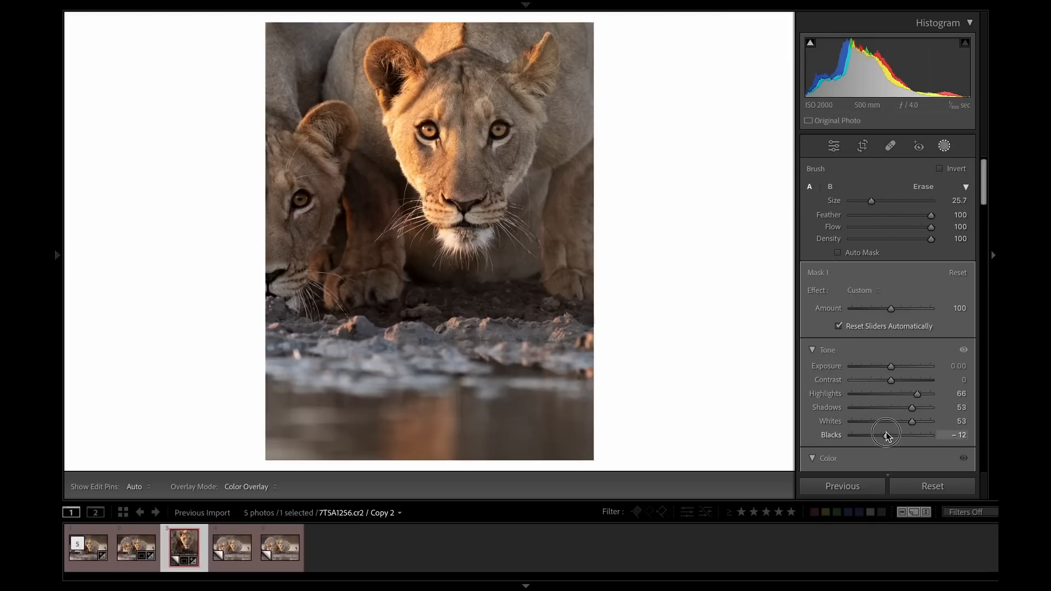
pyautogui.click(921, 422)
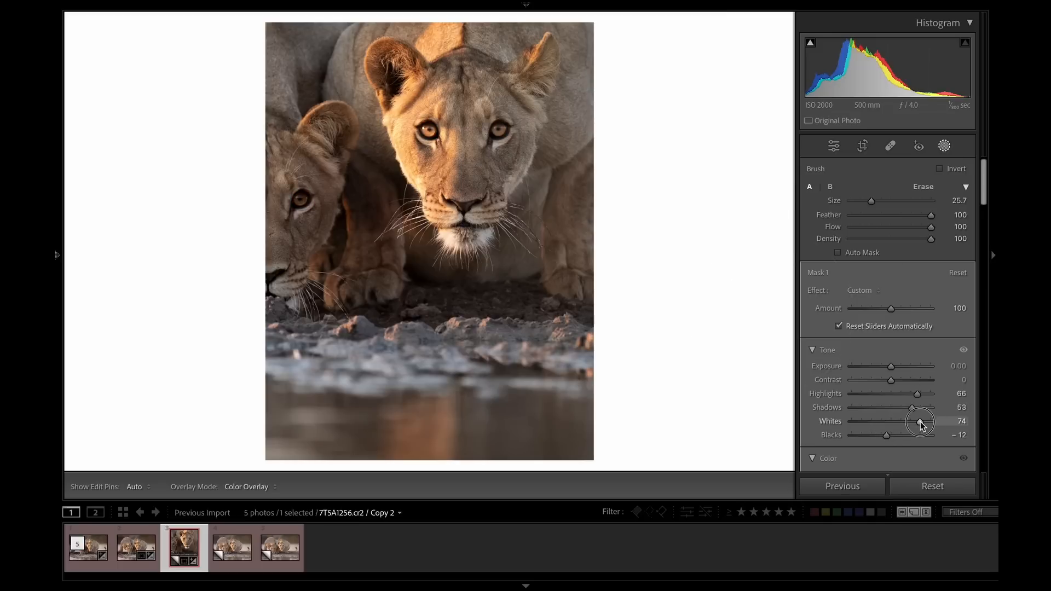
pyautogui.click(946, 147)
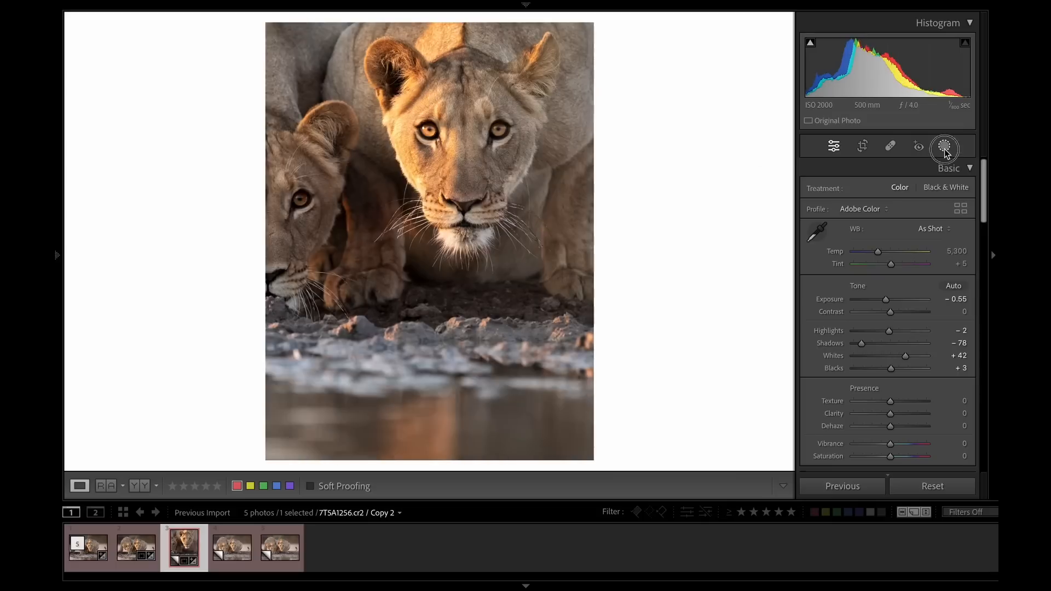
# Paint a new brush mask of size 8.6 over the sunlit side of the right-hand lioness's face and lower its highlights.
pyautogui.click(945, 147)
pyautogui.click(776, 49)
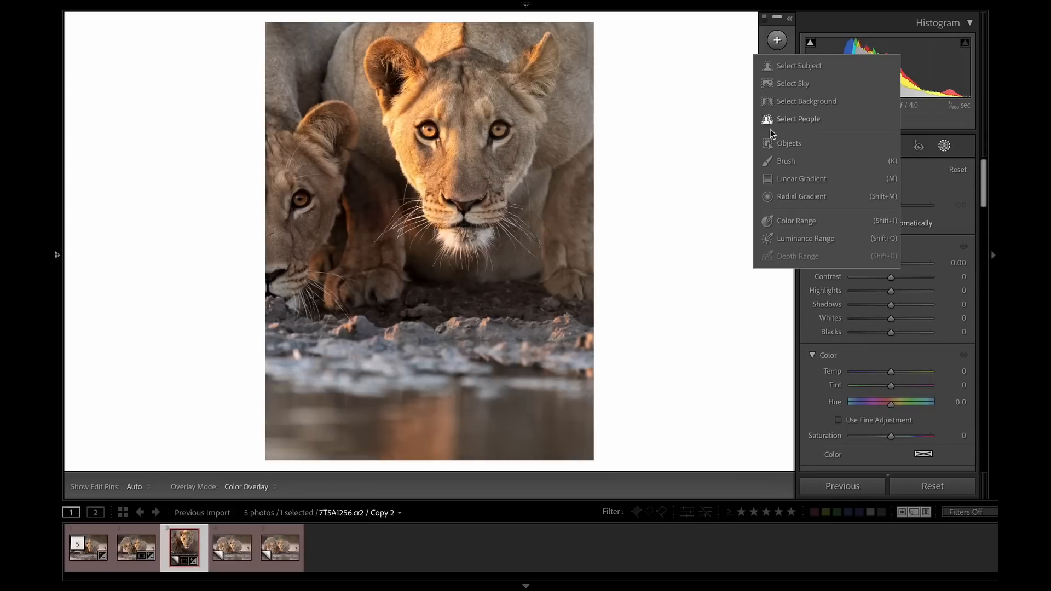
pyautogui.click(783, 163)
pyautogui.moveTo(868, 201); pyautogui.dragTo(858, 202)
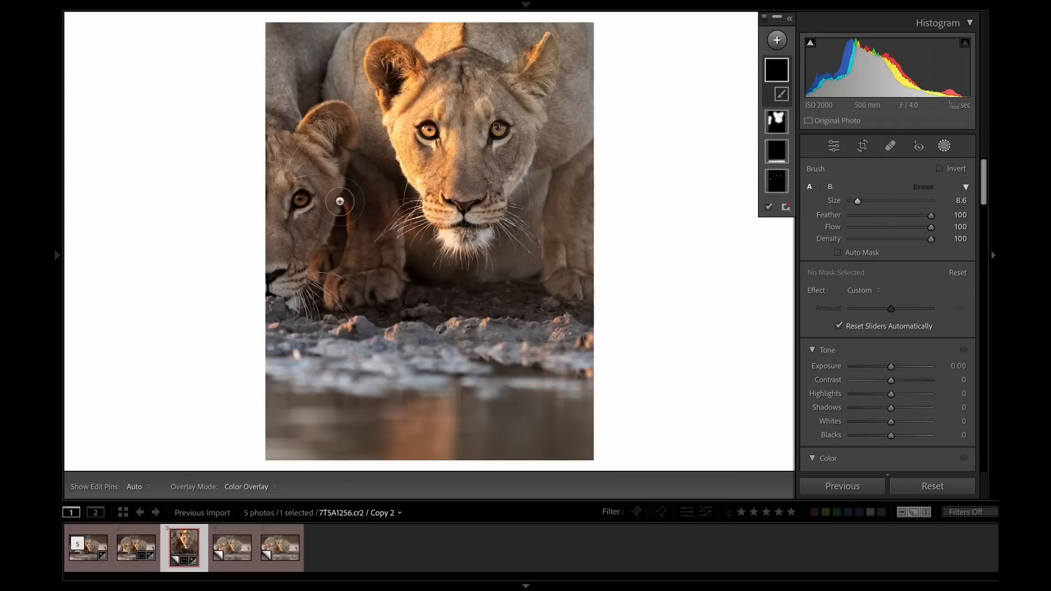
pyautogui.moveTo(403, 206)
pyautogui.mouseDown()
pyautogui.moveTo(384, 160)
pyautogui.moveTo(386, 103)
pyautogui.mouseUp()
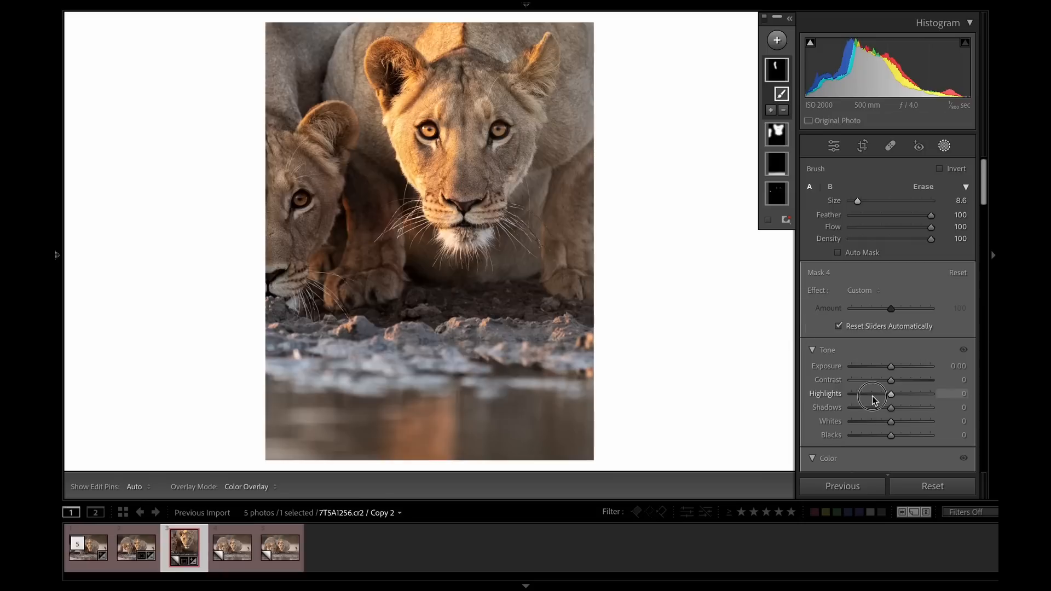
pyautogui.moveTo(891, 394); pyautogui.dragTo(862, 394)
pyautogui.moveTo(411, 117); pyautogui.dragTo(402, 191)
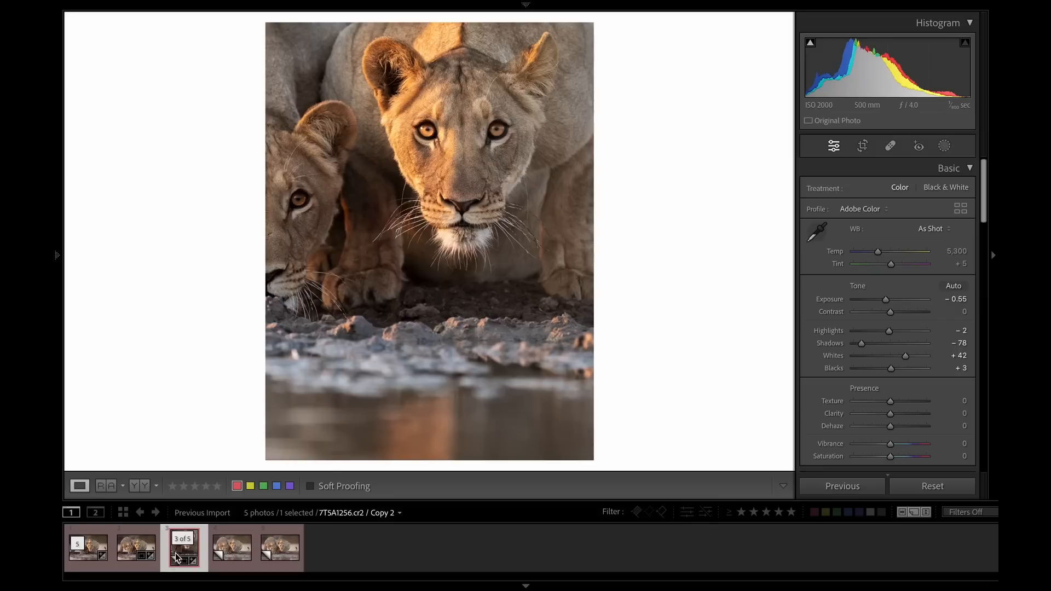
# Open a copy of the portrait photo with Lightroom adjustments in Topaz DeNoise AI.
pyautogui.rightClick(177, 557)
pyautogui.moveTo(241, 259)
pyautogui.click(349, 267)
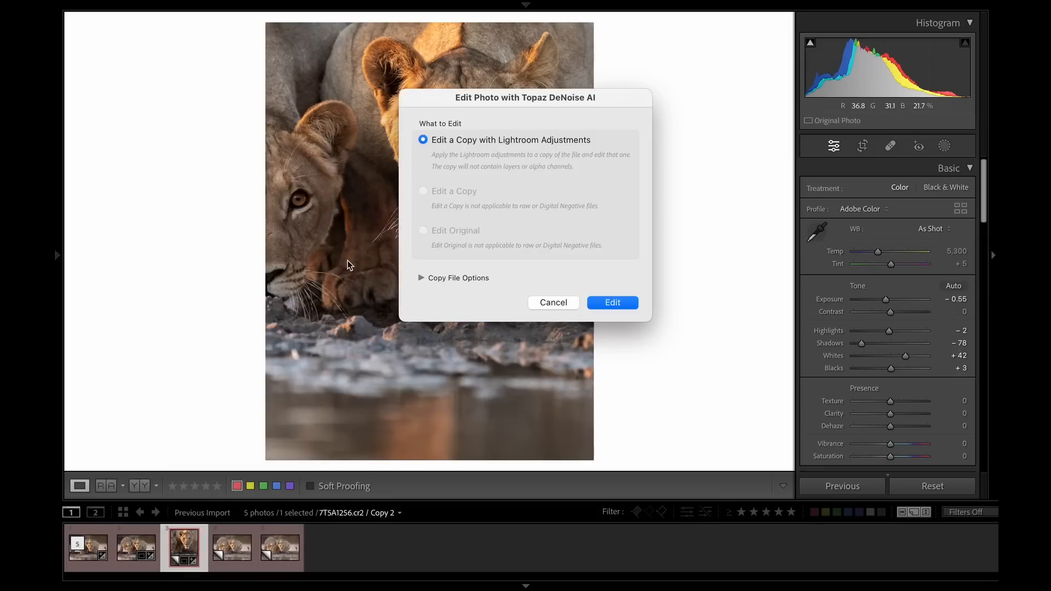
pyautogui.click(616, 301)
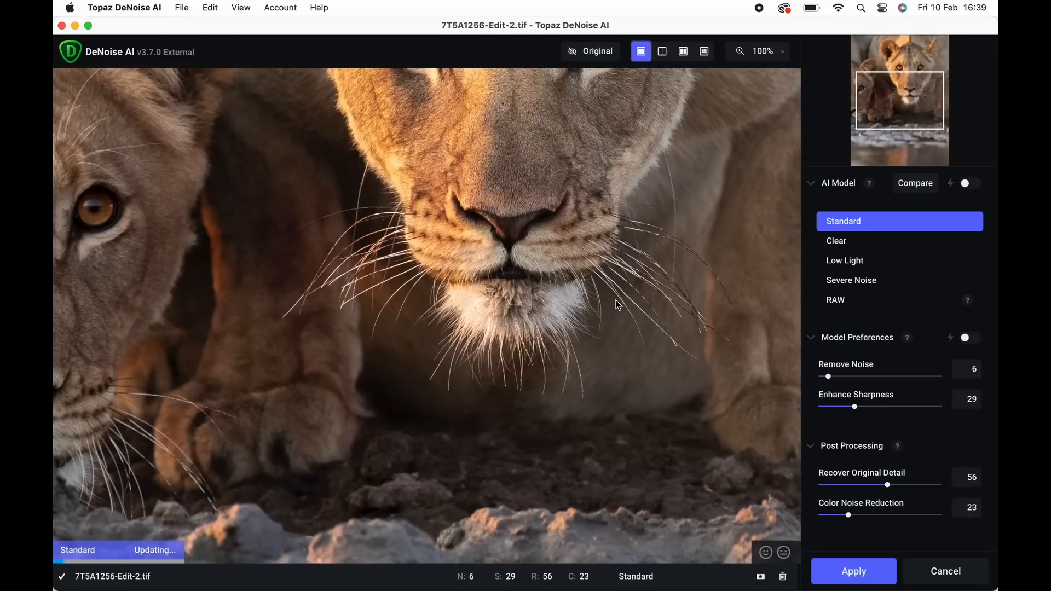
# Raise Remove Noise slightly above 15, set Enhance Sharpness to 34, and apply the denoising to the portrait copy.
pyautogui.moveTo(904, 116); pyautogui.dragTo(882, 76)
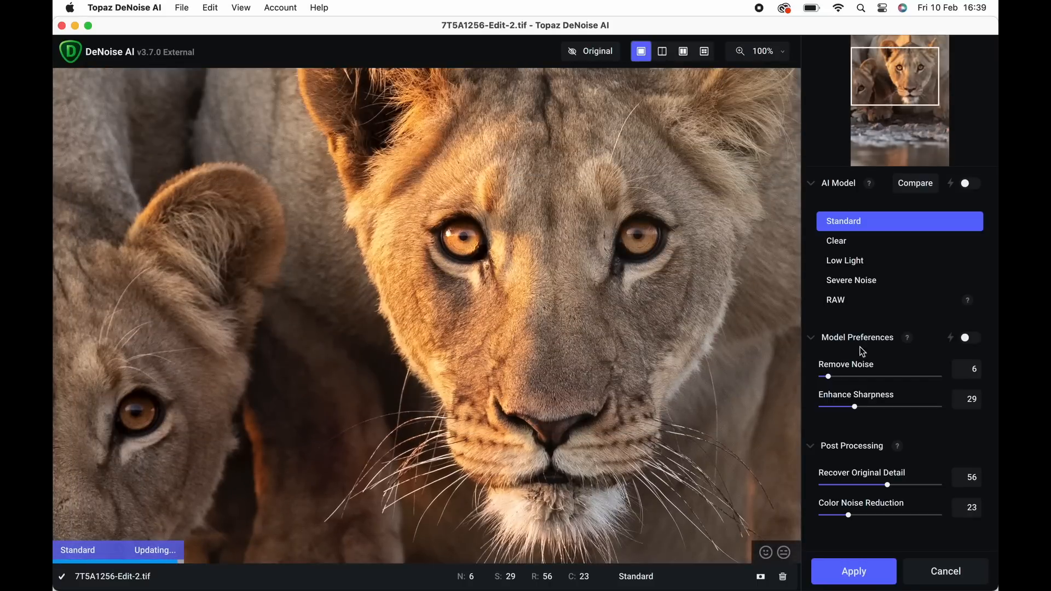
pyautogui.moveTo(829, 376); pyautogui.dragTo(872, 407)
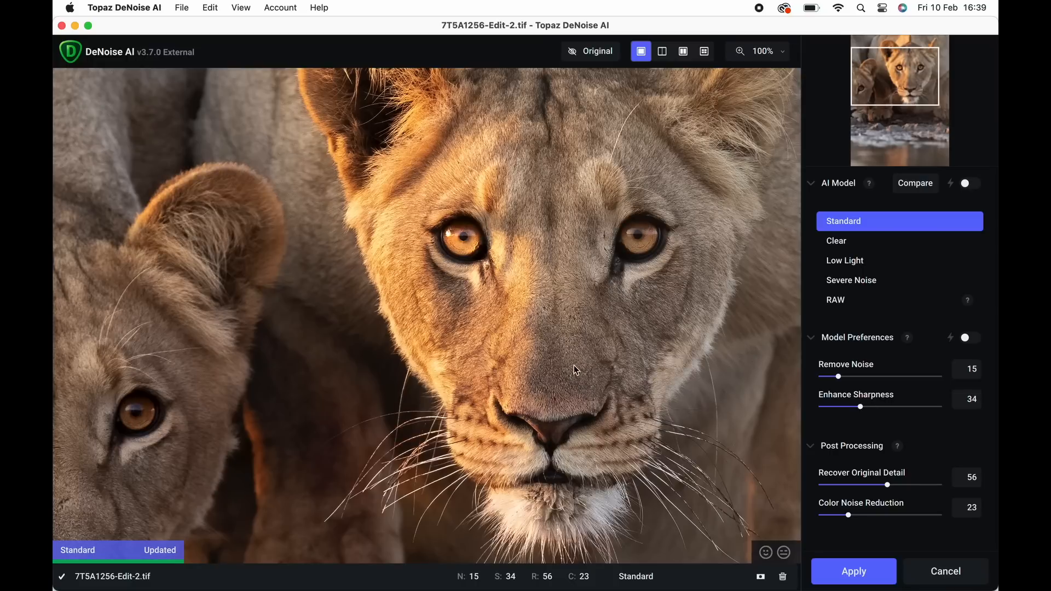
pyautogui.moveTo(842, 380); pyautogui.dragTo(847, 378)
pyautogui.click(846, 571)
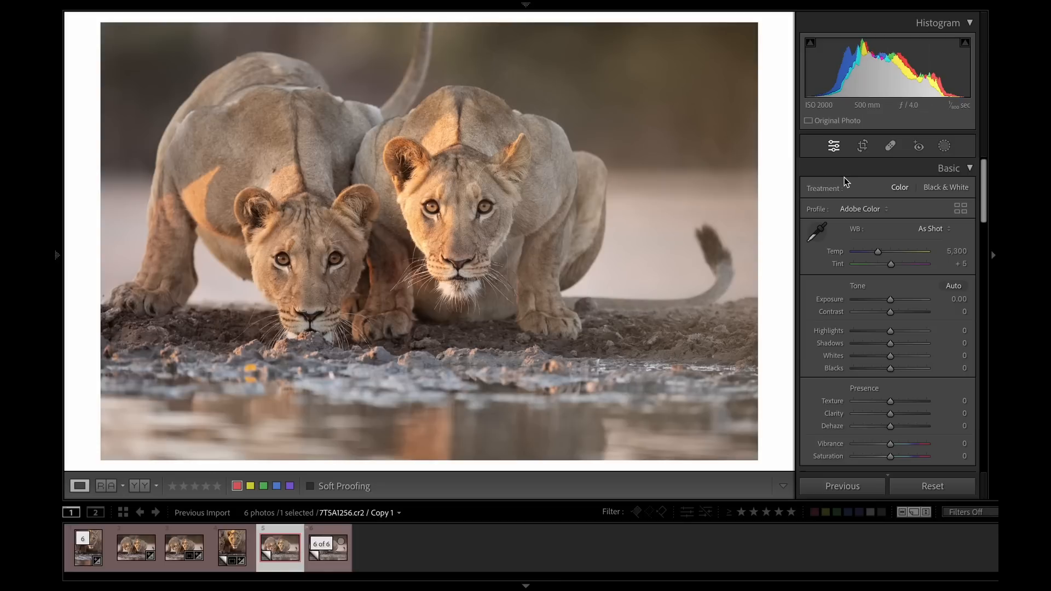
# Straighten virtual Copy 1 to an angle of −0.65 and tighten its original-ratio crop slightly around both lionesses.
pyautogui.click(863, 145)
pyautogui.moveTo(762, 198); pyautogui.dragTo(763, 195)
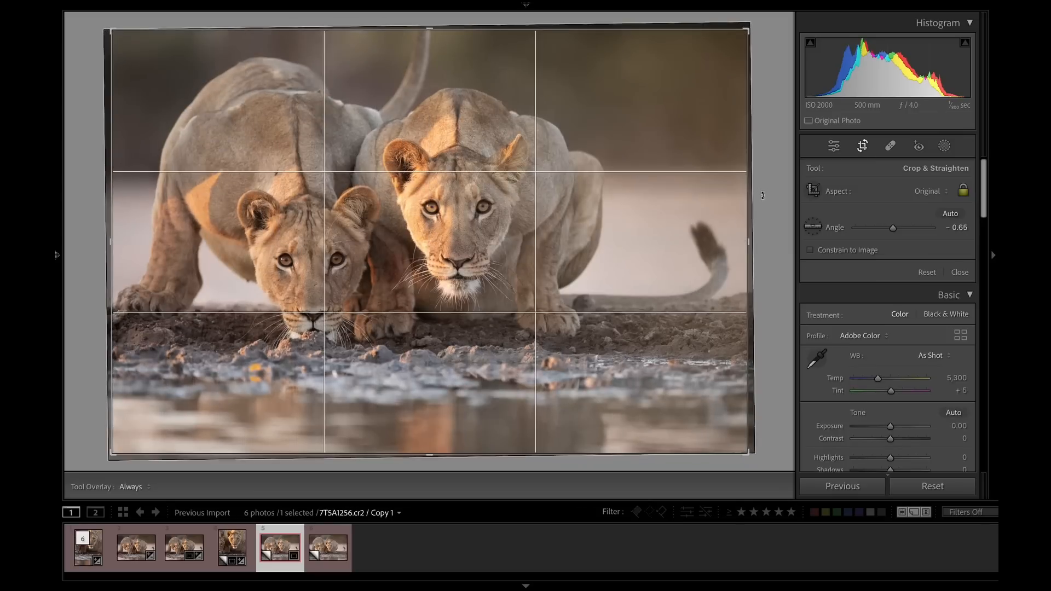
pyautogui.moveTo(743, 447); pyautogui.dragTo(738, 452)
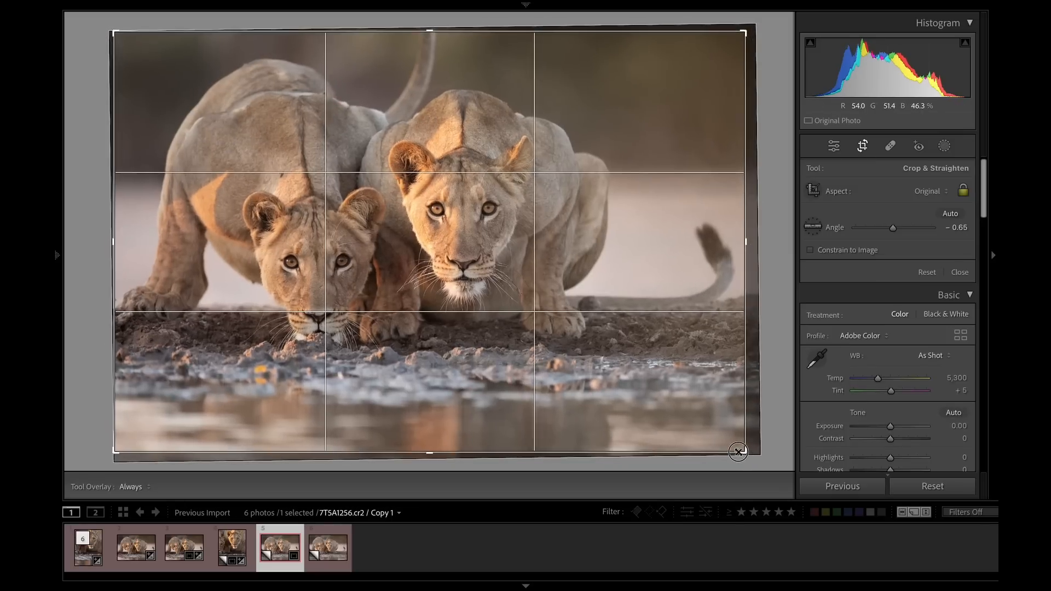
pyautogui.click(870, 146)
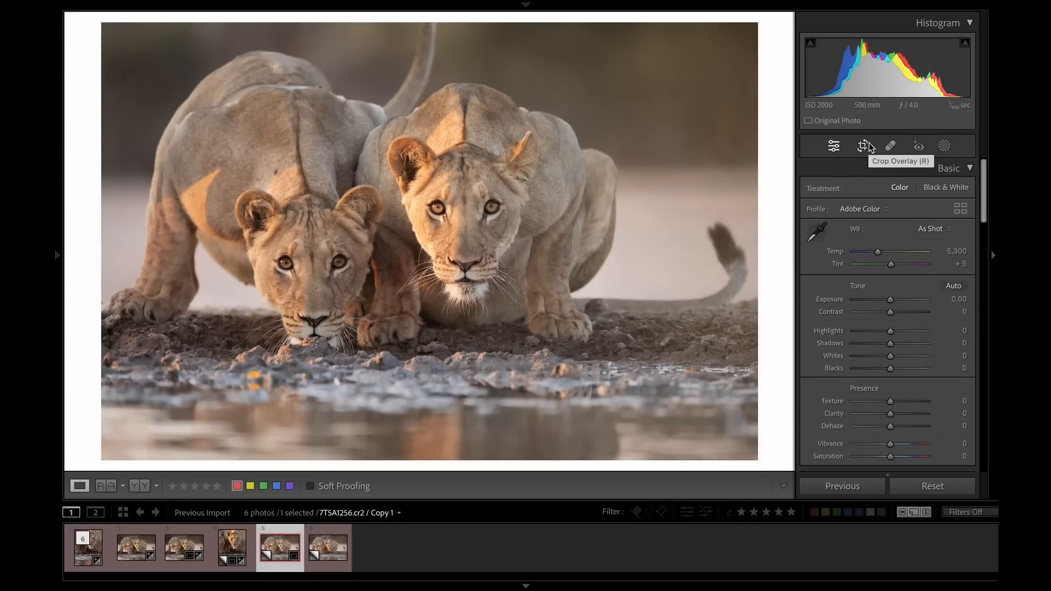
# Convert Copy 1 to black and white with exposure −0.60, highlights +44, shadows −62, whites +42 and blacks −51.
pyautogui.click(936, 187)
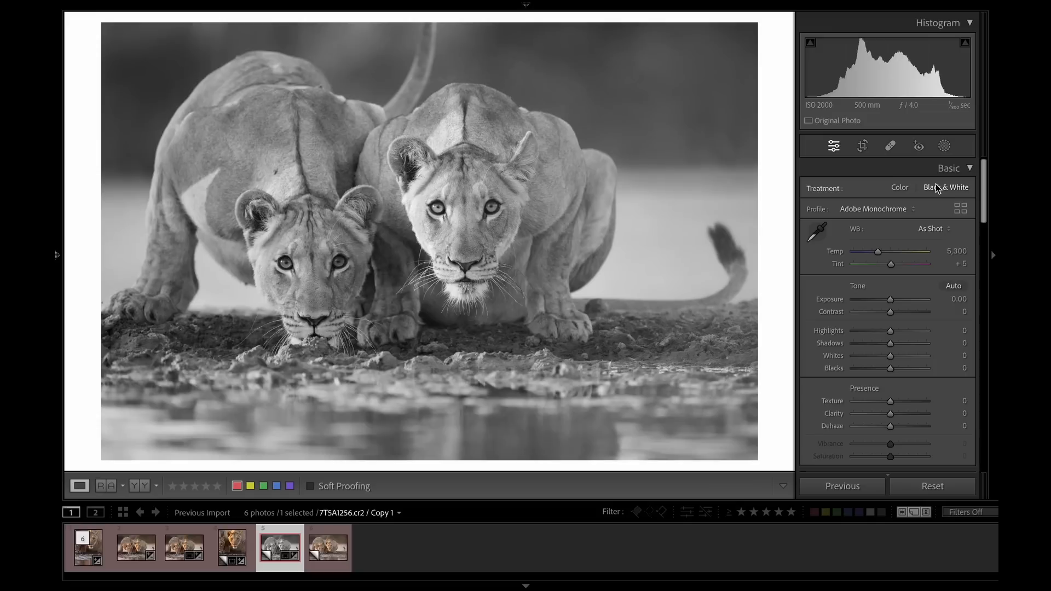
pyautogui.moveTo(890, 299); pyautogui.dragTo(887, 302)
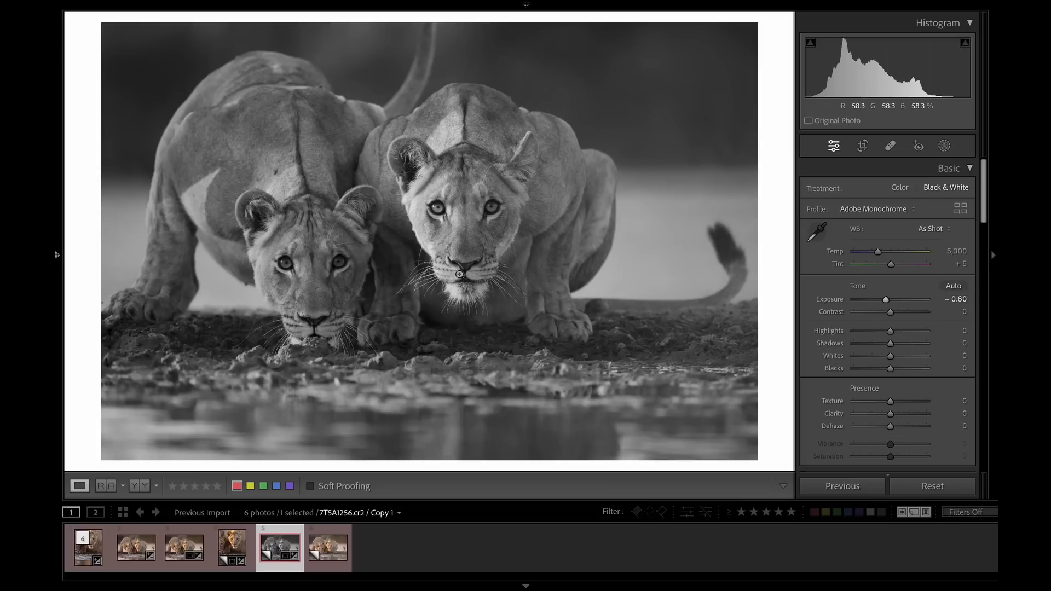
pyautogui.moveTo(904, 332); pyautogui.dragTo(906, 357)
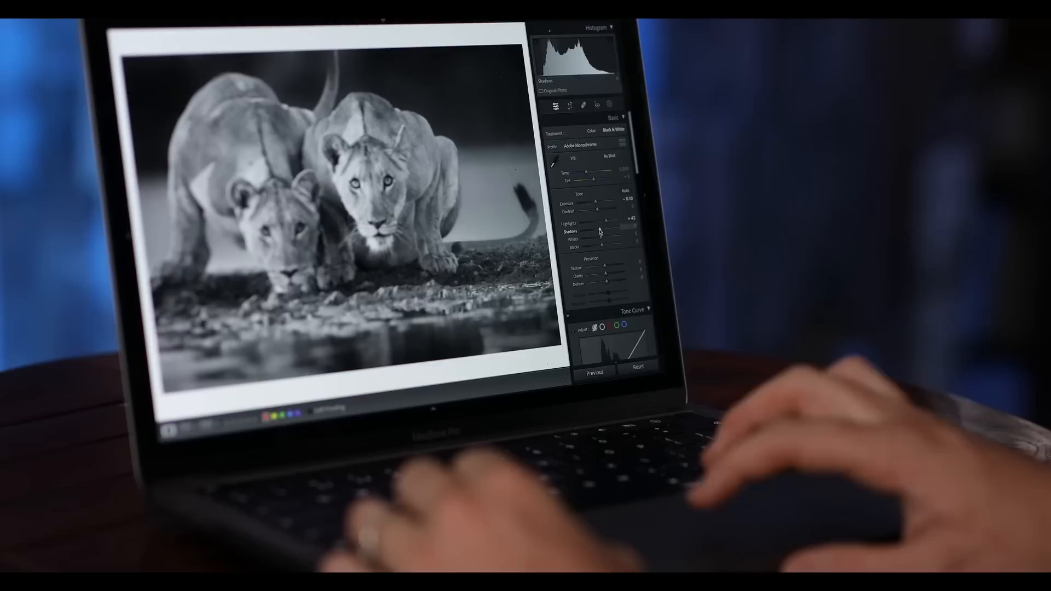
pyautogui.moveTo(599, 231)
pyautogui.mouseDown()
pyautogui.moveTo(590, 233)
pyautogui.moveTo(603, 239)
pyautogui.mouseUp()
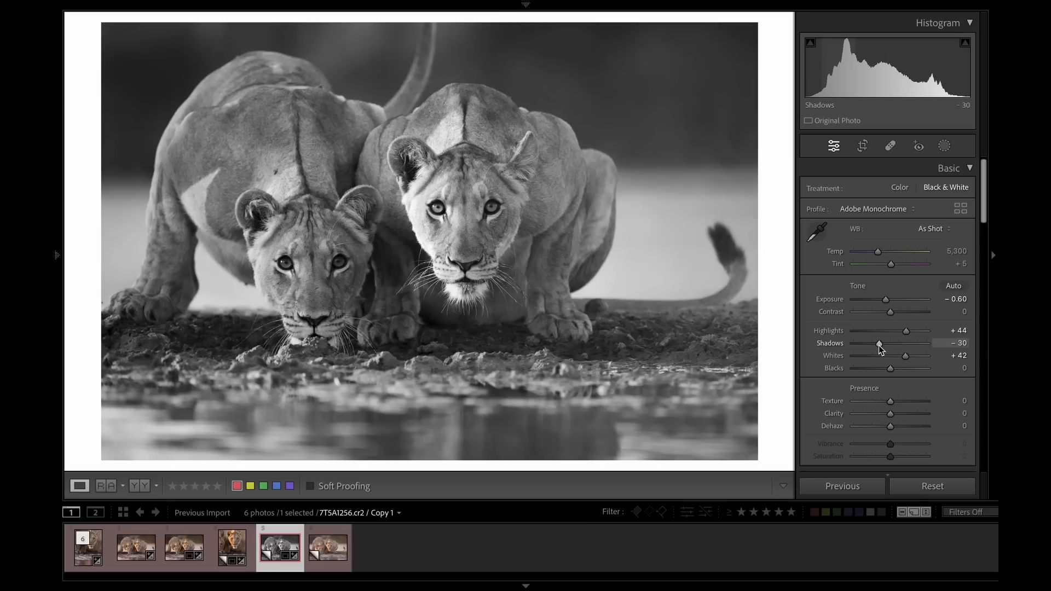
pyautogui.moveTo(880, 368); pyautogui.dragTo(871, 370)
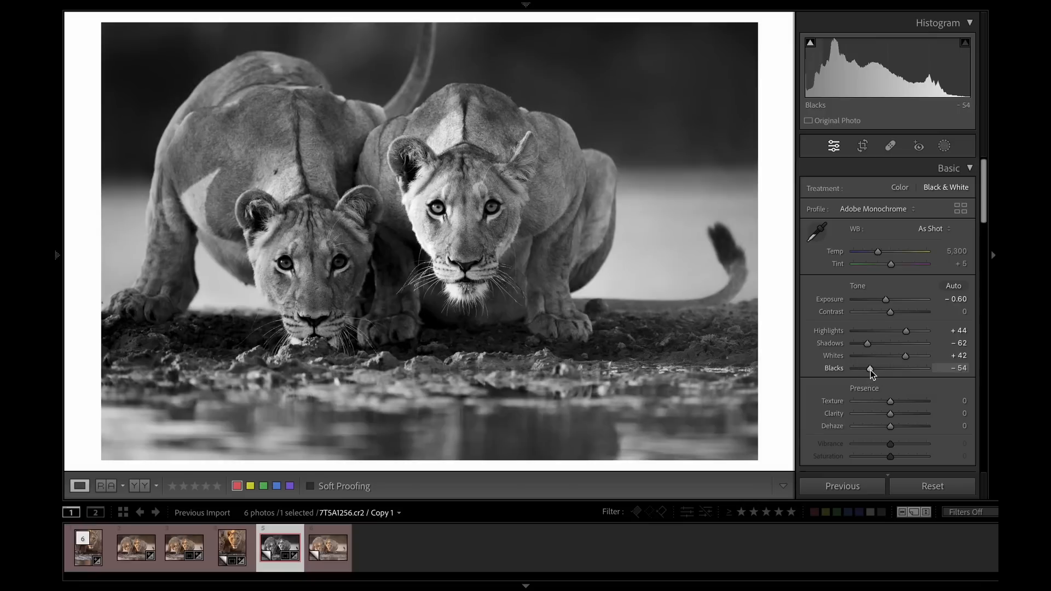
pyautogui.moveTo(871, 371); pyautogui.dragTo(871, 371)
# Create a background mask and subtract the muddy bank and near waterline from it with a size 18.8 brush.
pyautogui.click(944, 146)
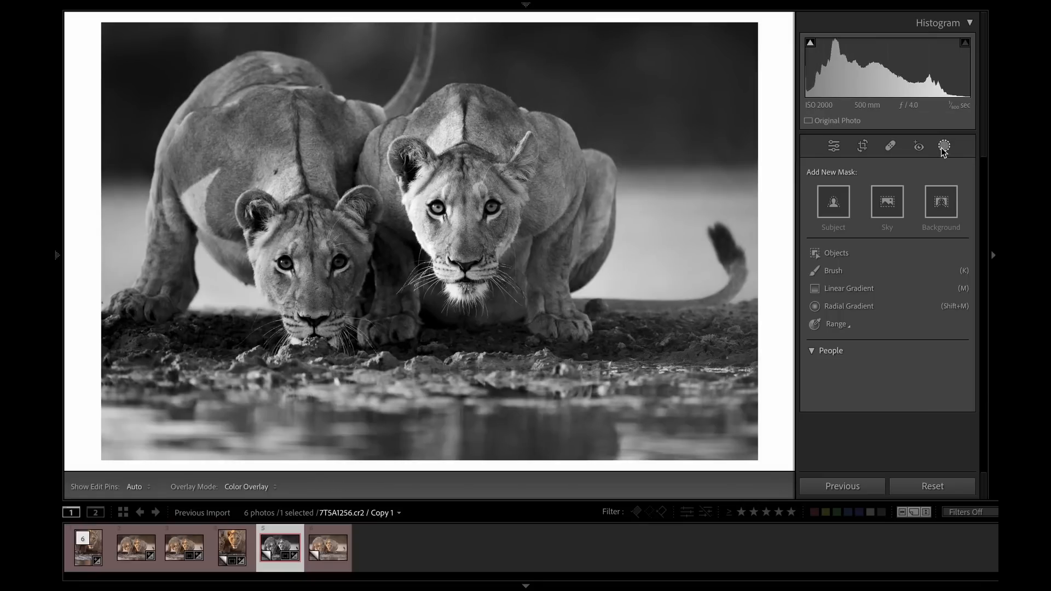
pyautogui.click(936, 193)
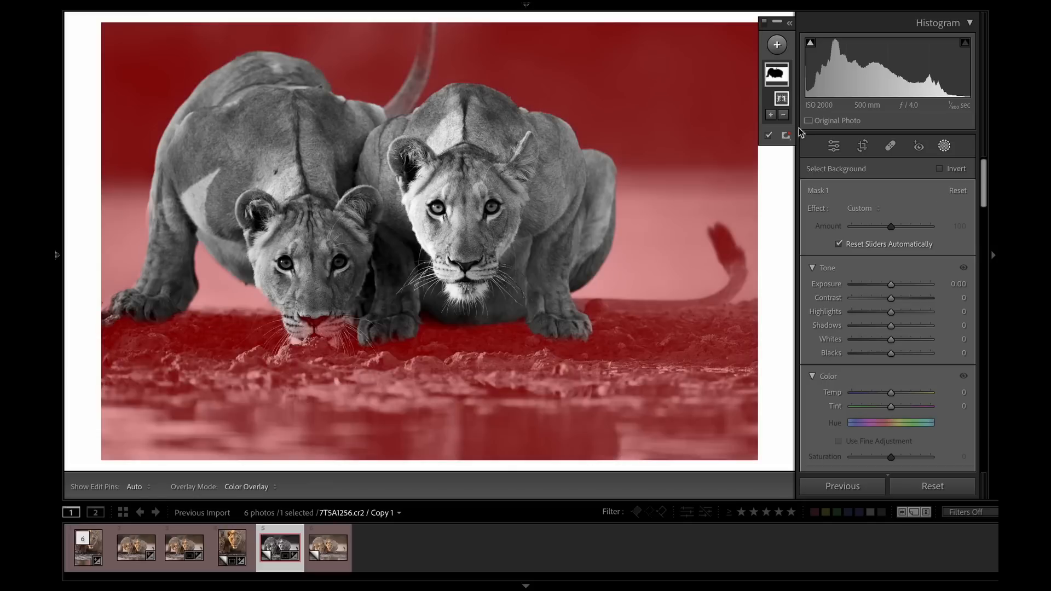
pyautogui.click(784, 118)
pyautogui.click(784, 212)
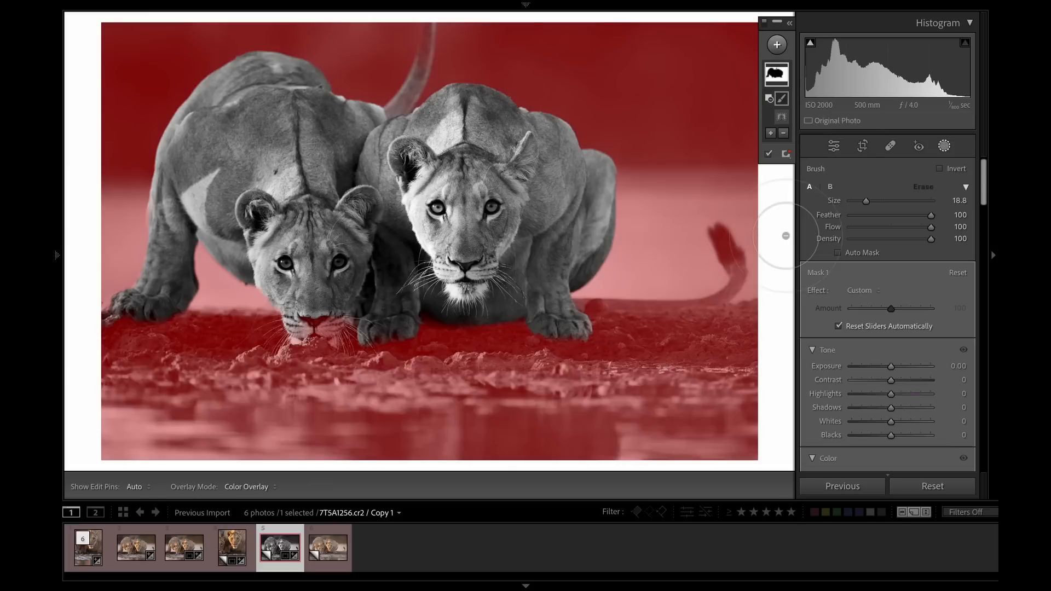
pyautogui.moveTo(505, 344)
pyautogui.mouseDown()
pyautogui.moveTo(732, 351)
pyautogui.moveTo(631, 342)
pyautogui.moveTo(371, 359)
pyautogui.moveTo(443, 340)
pyautogui.moveTo(137, 338)
pyautogui.moveTo(209, 341)
pyautogui.moveTo(270, 372)
pyautogui.moveTo(396, 386)
pyautogui.moveTo(763, 368)
pyautogui.mouseUp()
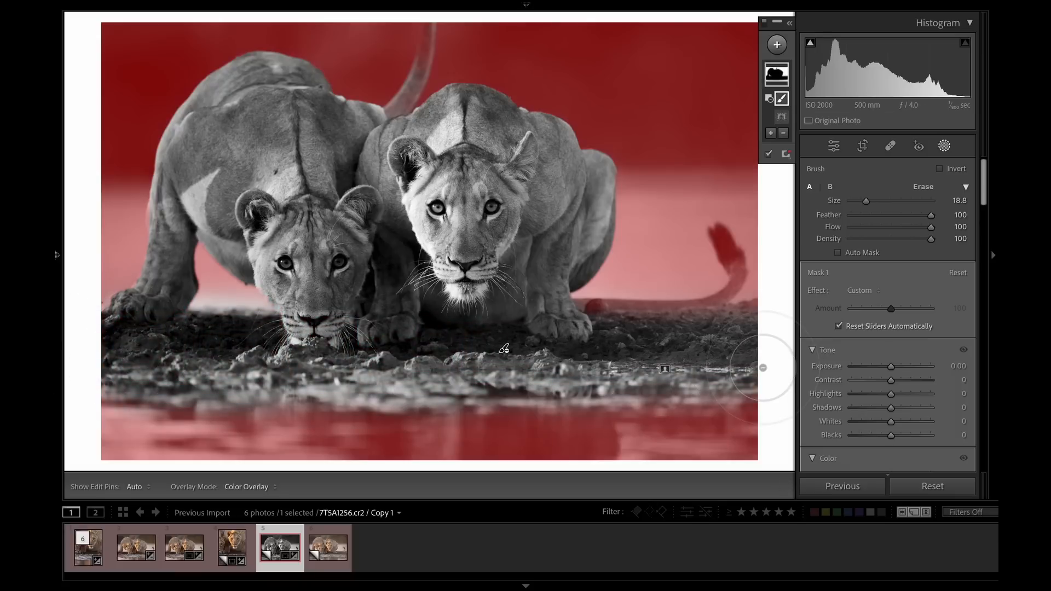
# Hide the mask overlay, lower the background mask's highlights and blacks, and set the photo's overall exposure to −0.70.
pyautogui.click(769, 155)
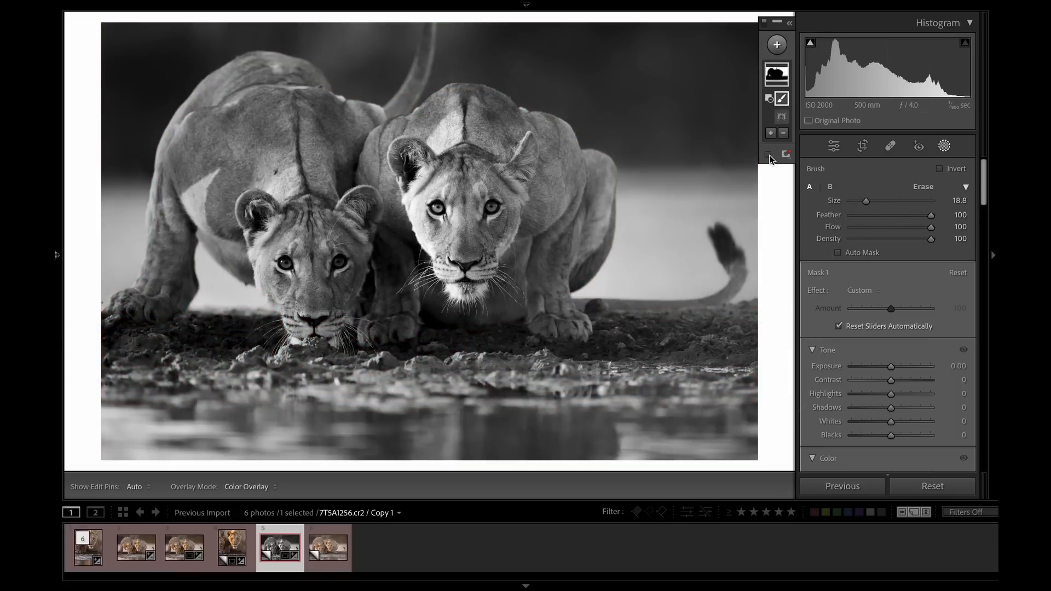
pyautogui.moveTo(891, 393)
pyautogui.mouseDown()
pyautogui.moveTo(871, 394)
pyautogui.moveTo(872, 420)
pyautogui.moveTo(859, 422)
pyautogui.moveTo(881, 435)
pyautogui.mouseUp()
pyautogui.press('k')
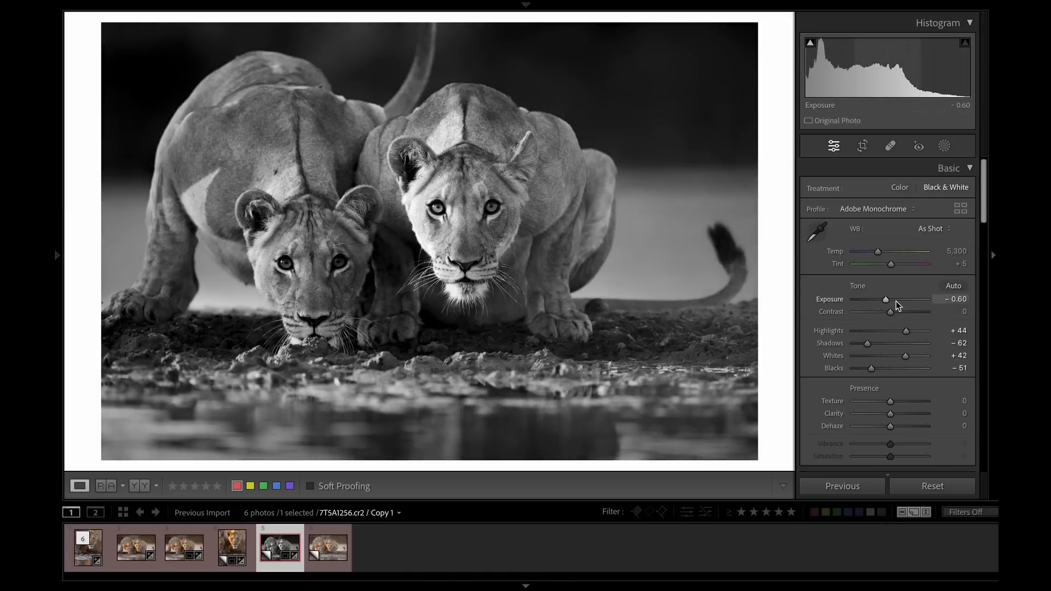
pyautogui.moveTo(887, 304); pyautogui.dragTo(886, 301)
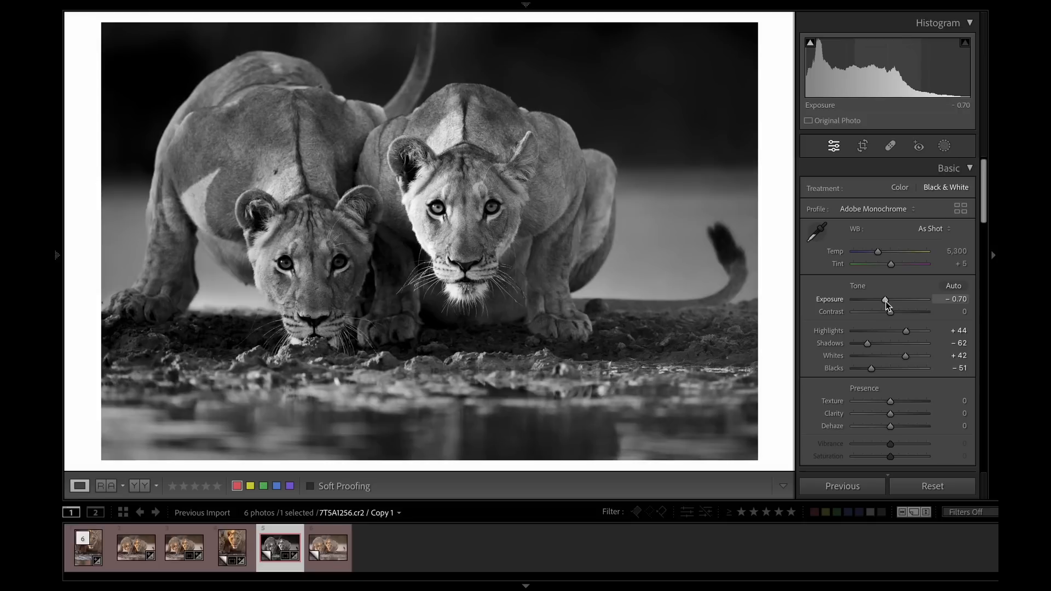
# Add a new brush mask and paint it over both eyes of each lioness with a reduced brush size.
pyautogui.click(945, 146)
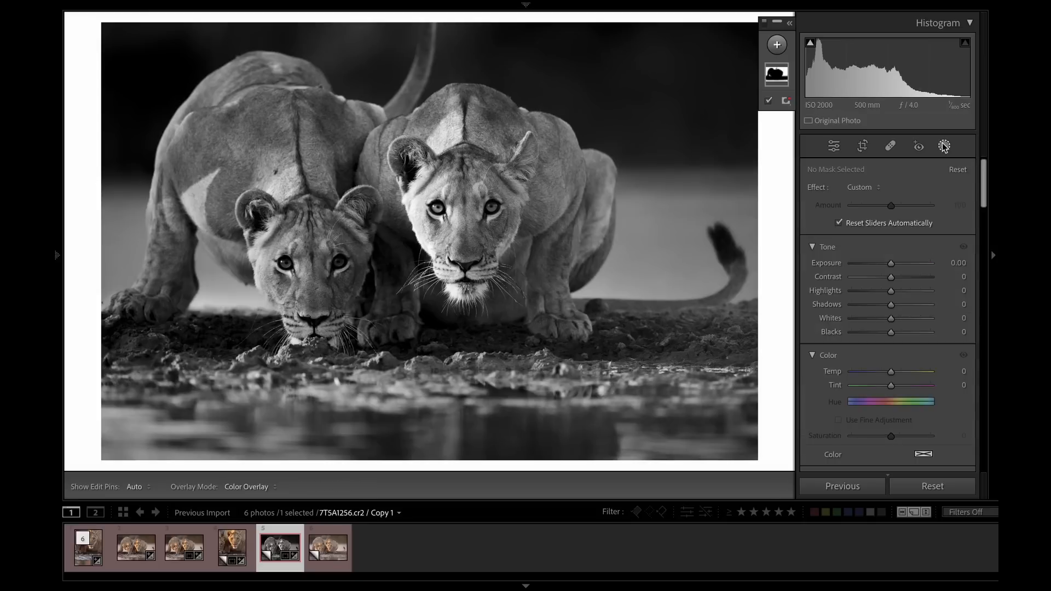
pyautogui.click(777, 44)
pyautogui.click(794, 168)
pyautogui.press('z')
pyautogui.moveTo(866, 202); pyautogui.dragTo(853, 201)
pyautogui.moveTo(619, 227); pyautogui.dragTo(619, 229)
pyautogui.moveTo(498, 228); pyautogui.dragTo(499, 229)
pyautogui.moveTo(285, 346); pyautogui.dragTo(284, 346)
pyautogui.moveTo(159, 346); pyautogui.dragTo(160, 346)
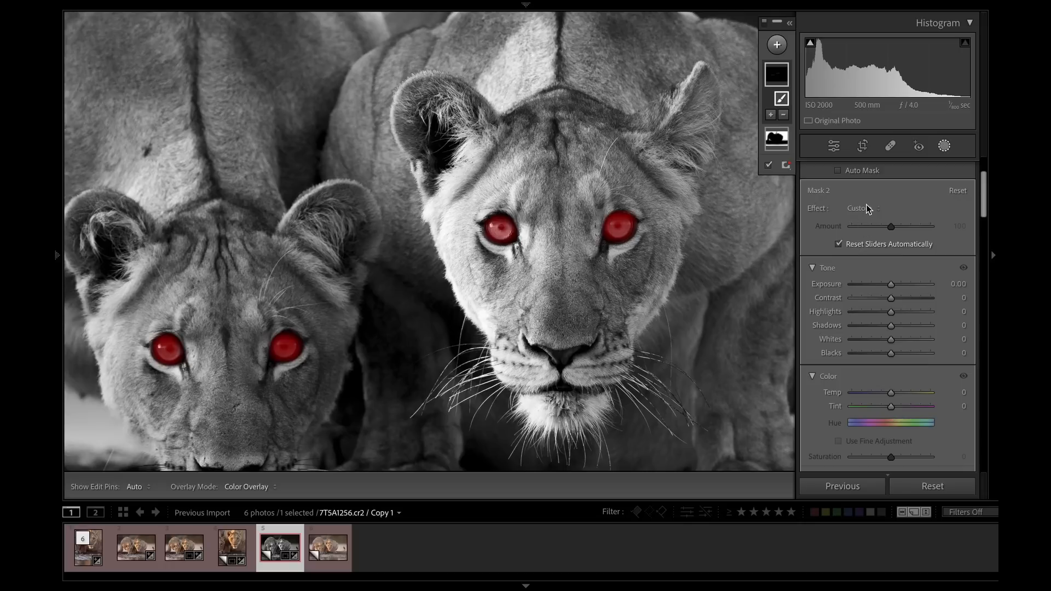
# Apply the Iris Enhance preset to the eye mask and adjust its amount.
pyautogui.click(865, 212)
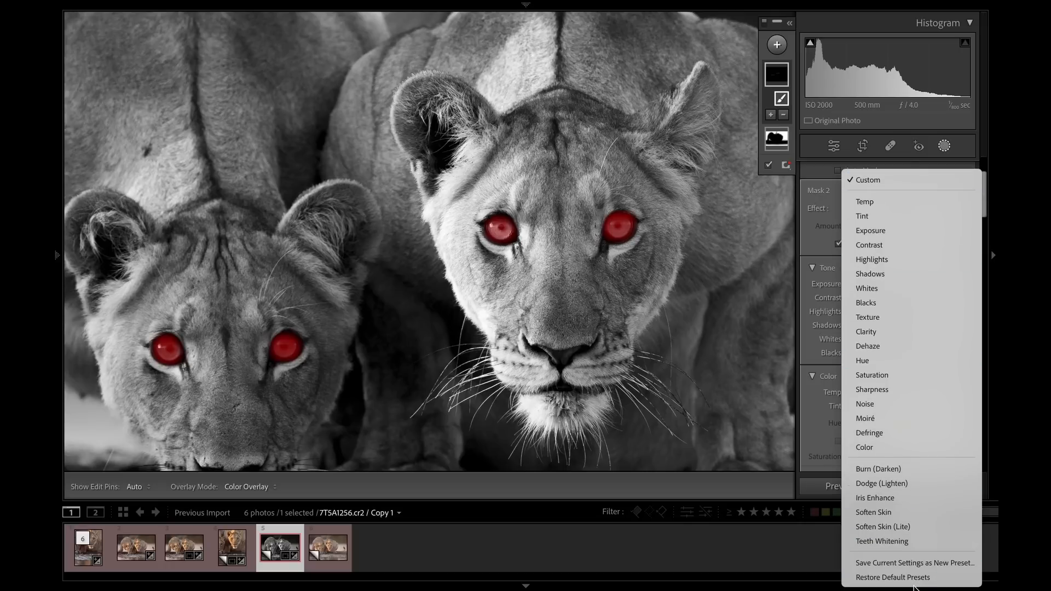
pyautogui.click(895, 497)
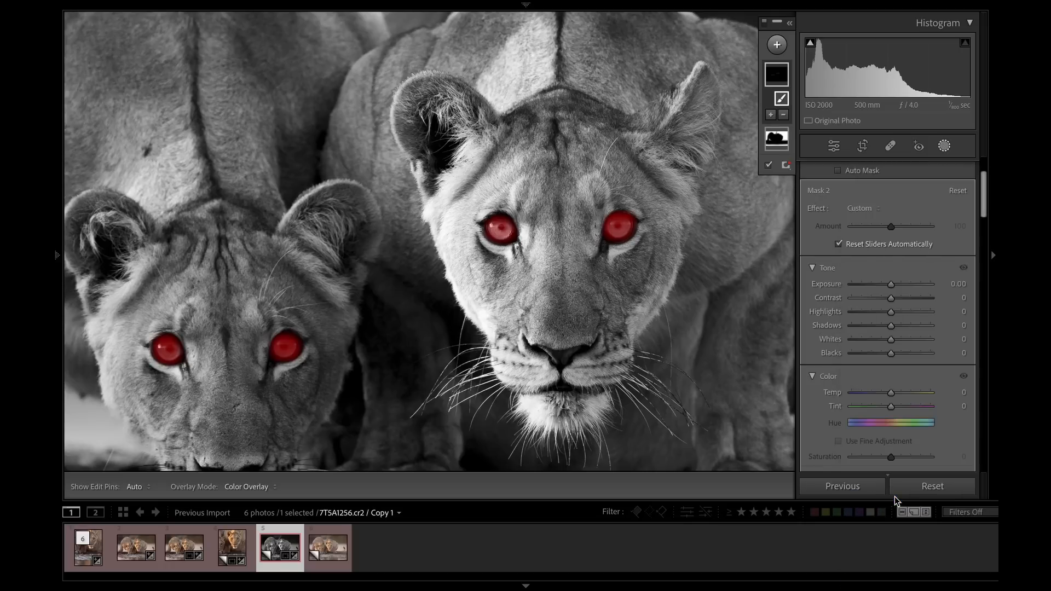
pyautogui.press('z')
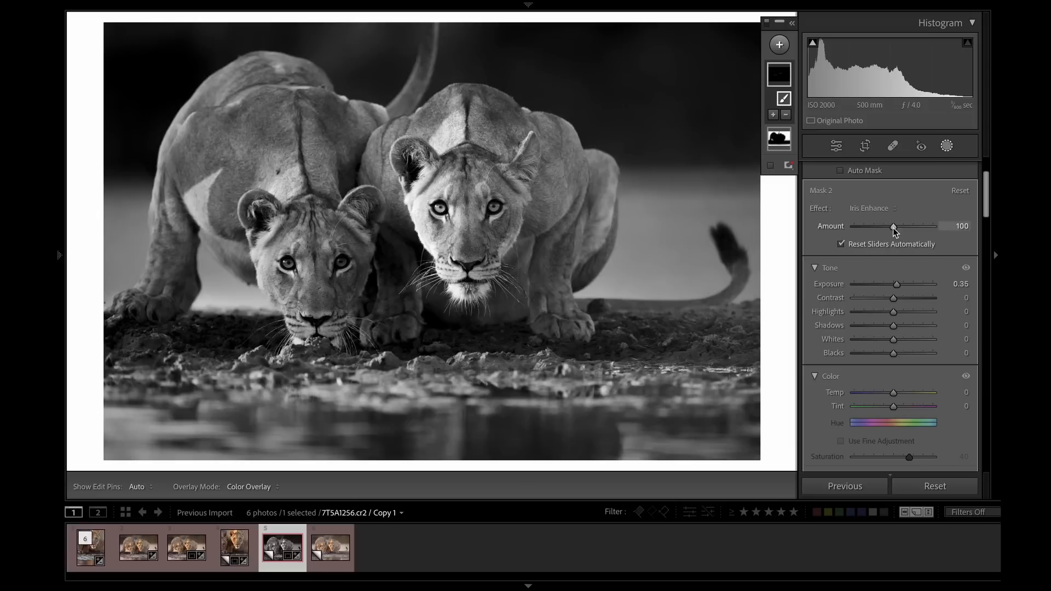
pyautogui.click(894, 227)
pyautogui.moveTo(909, 229); pyautogui.dragTo(874, 231)
# Brush a new mask at size 5.8 over the bright patches above and beside the right lioness's face and set its highlights to −100.
pyautogui.press('k')
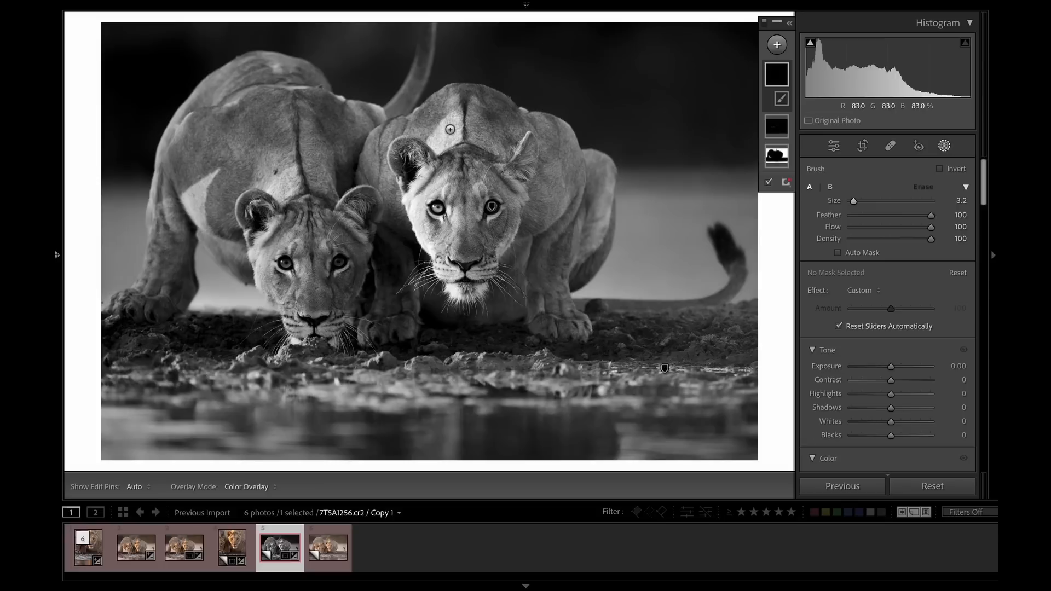
pyautogui.moveTo(854, 201); pyautogui.dragTo(856, 202)
pyautogui.moveTo(448, 128); pyautogui.dragTo(432, 147)
pyautogui.moveTo(419, 184)
pyautogui.mouseDown()
pyautogui.moveTo(428, 265)
pyautogui.moveTo(399, 186)
pyautogui.mouseUp()
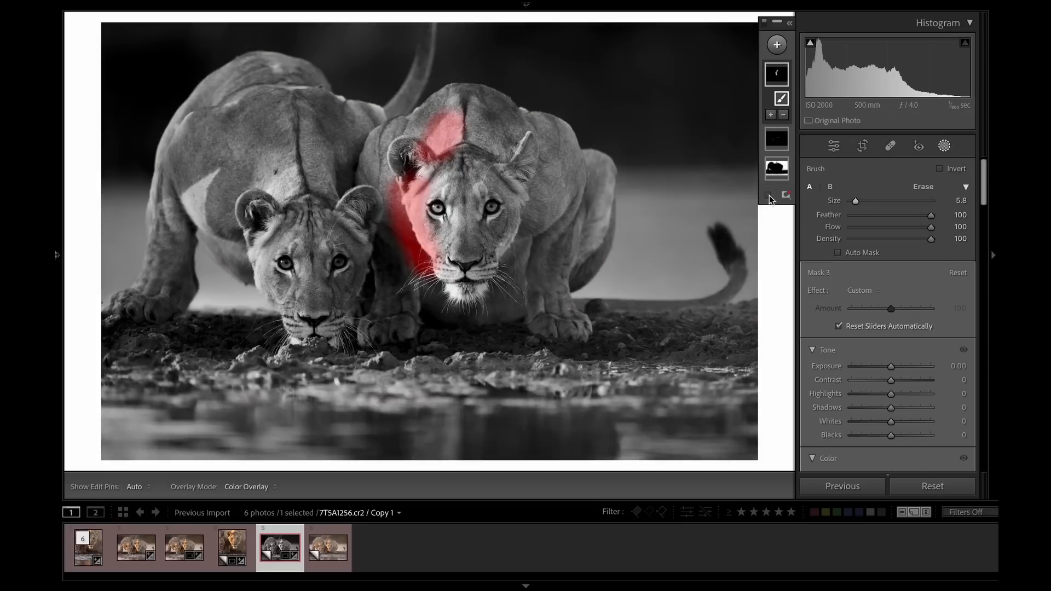
pyautogui.moveTo(891, 394); pyautogui.dragTo(847, 399)
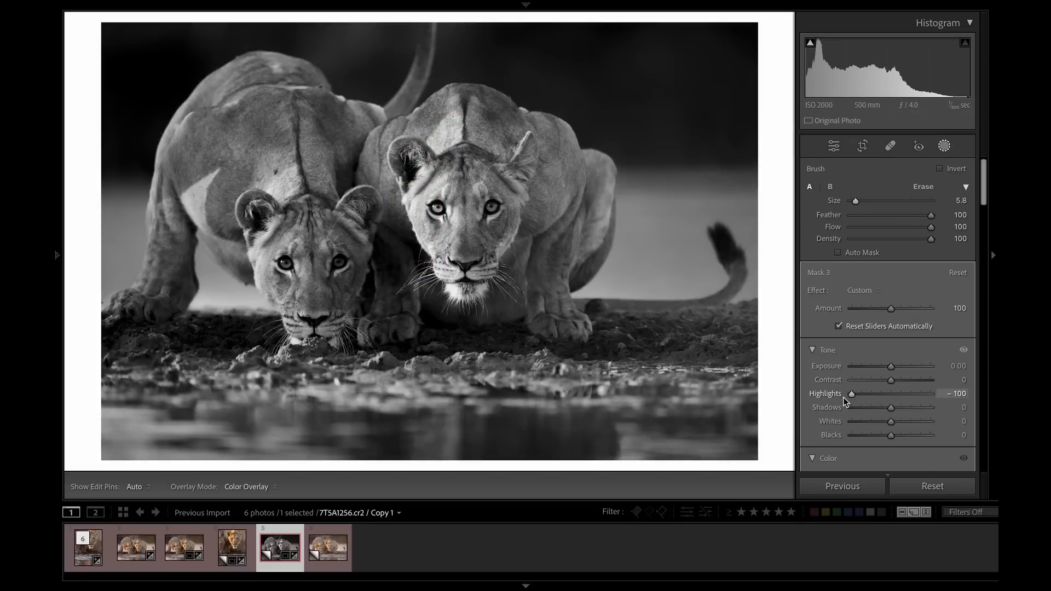
# Soften the existing background mask with texture −30 and clarity −58.
pyautogui.click(945, 147)
pyautogui.click(945, 146)
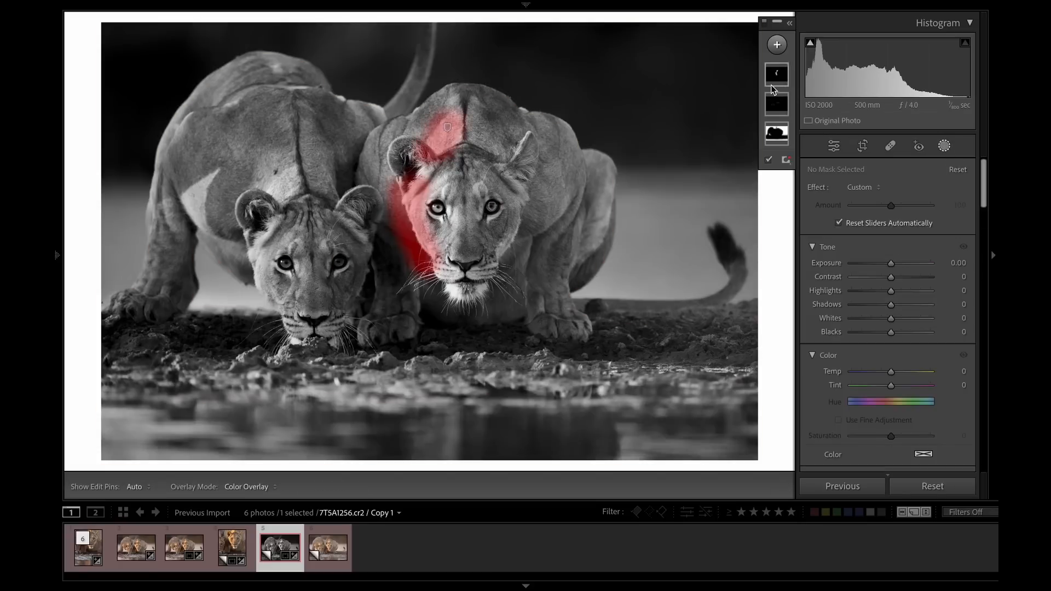
pyautogui.click(776, 135)
pyautogui.scroll(-5, 896, 344)
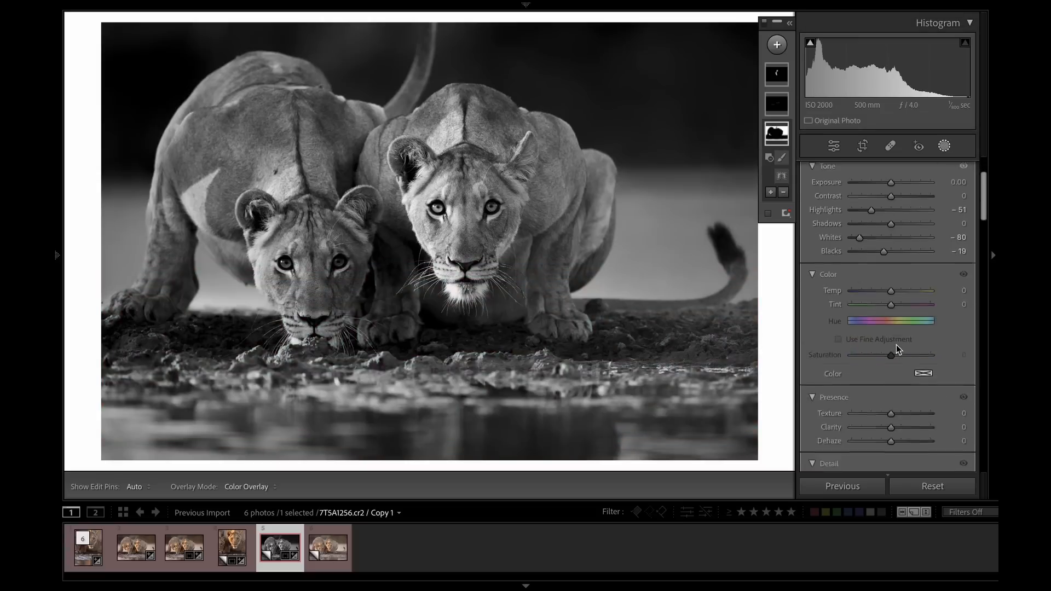
pyautogui.click(875, 374)
pyautogui.click(880, 360)
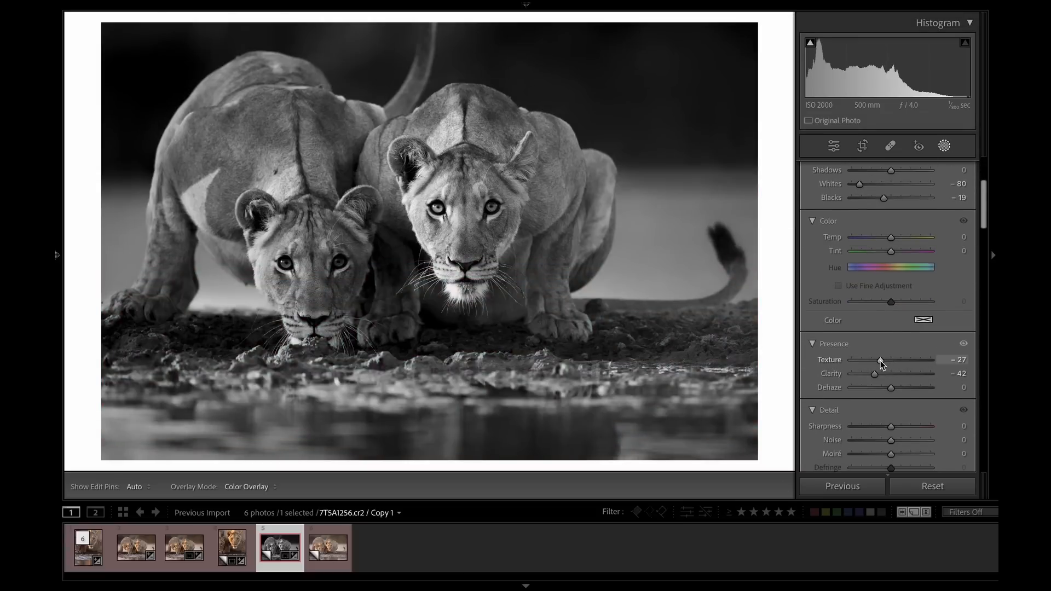
pyautogui.click(868, 373)
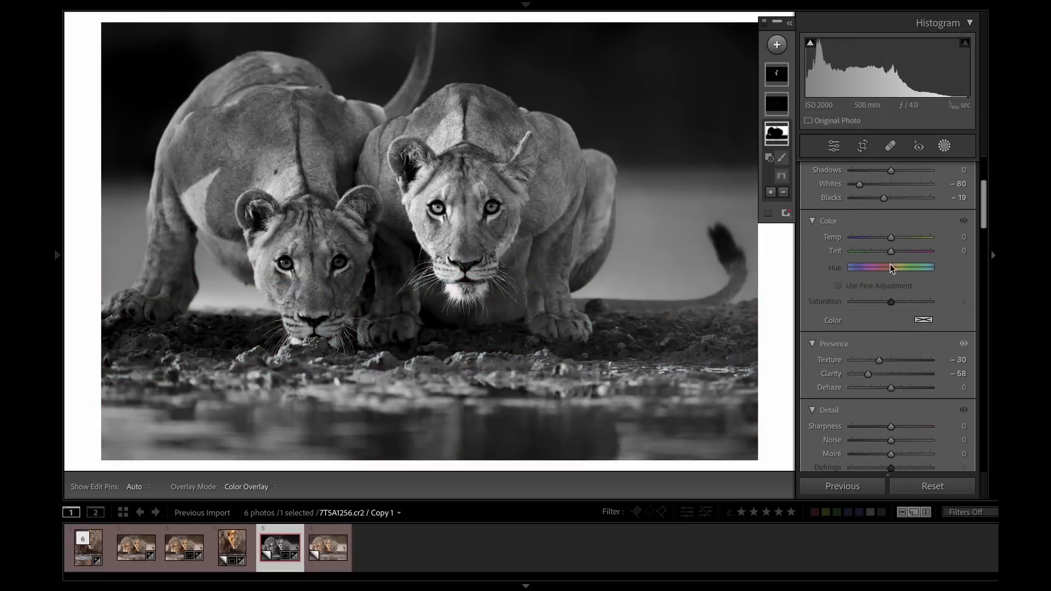
pyautogui.click(946, 147)
pyautogui.click(946, 147)
# Add a linear gradient mask rising over the foreground water, set its blacks to −35 and lower its shadows.
pyautogui.click(777, 44)
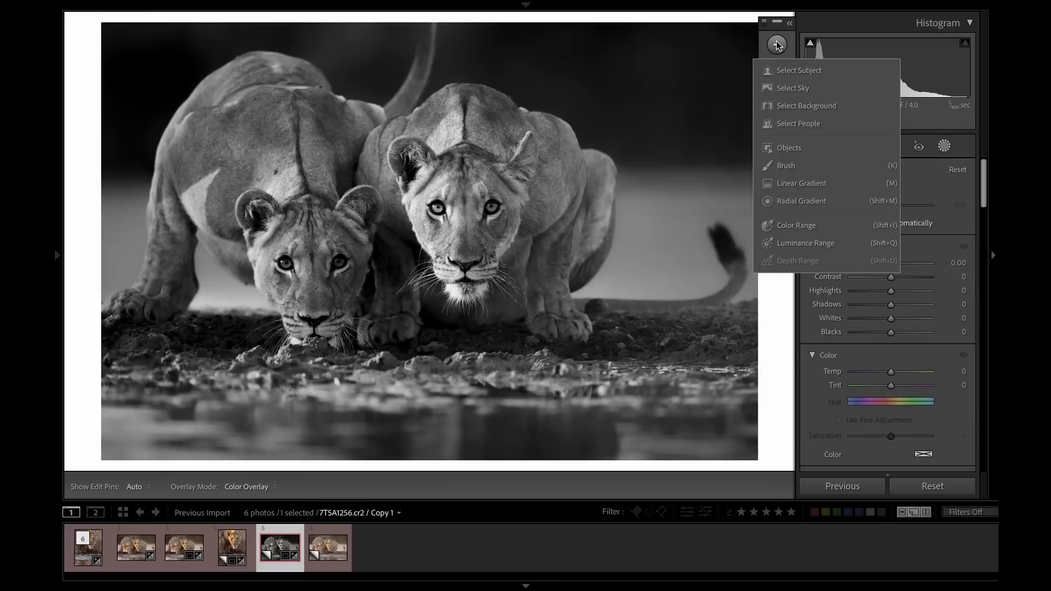
pyautogui.click(809, 164)
pyautogui.moveTo(440, 457); pyautogui.dragTo(438, 359)
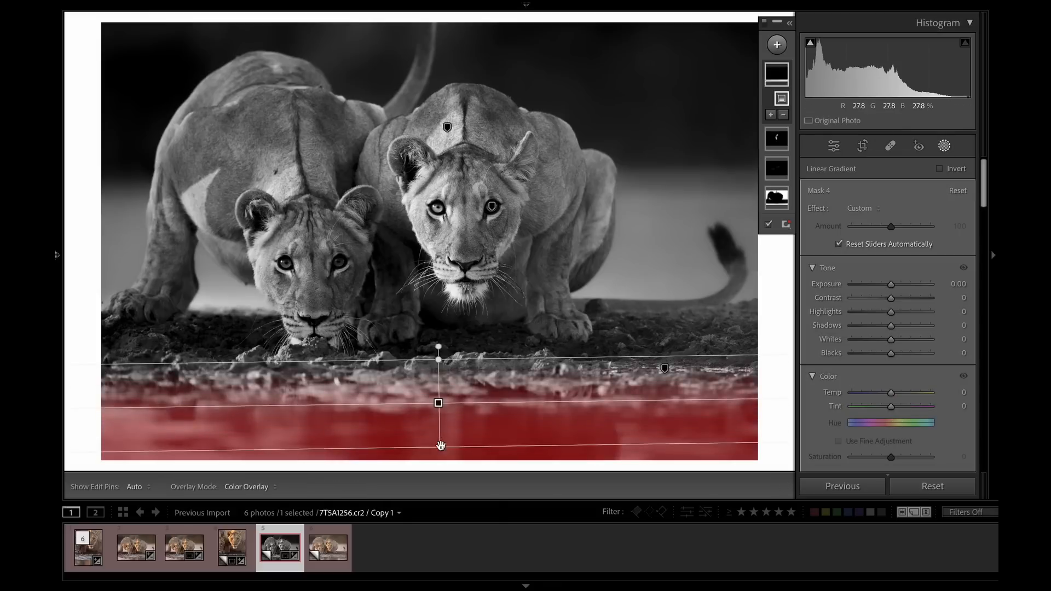
pyautogui.moveTo(435, 409); pyautogui.dragTo(435, 420)
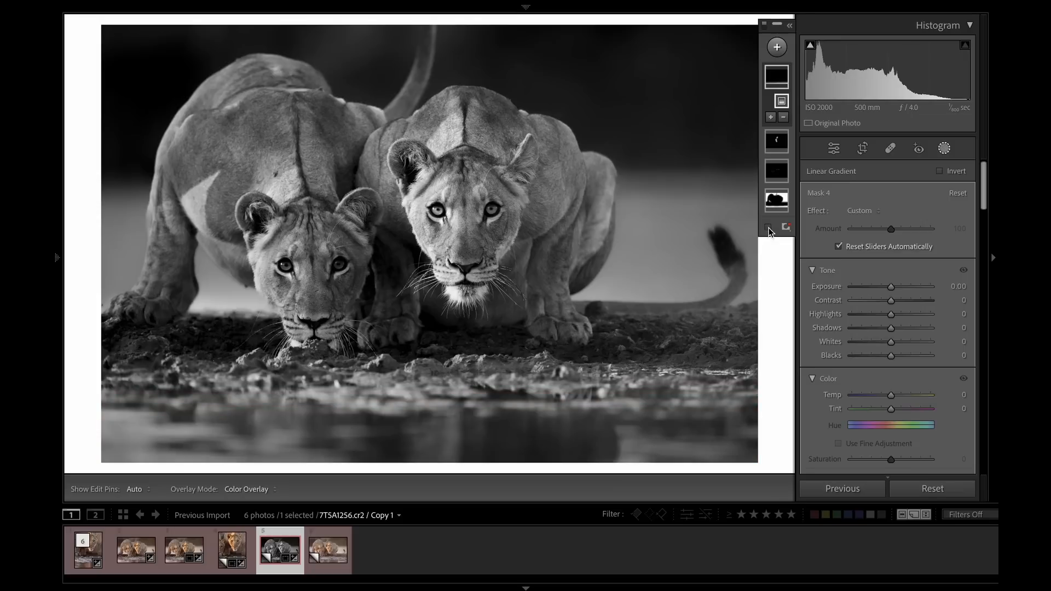
pyautogui.click(877, 356)
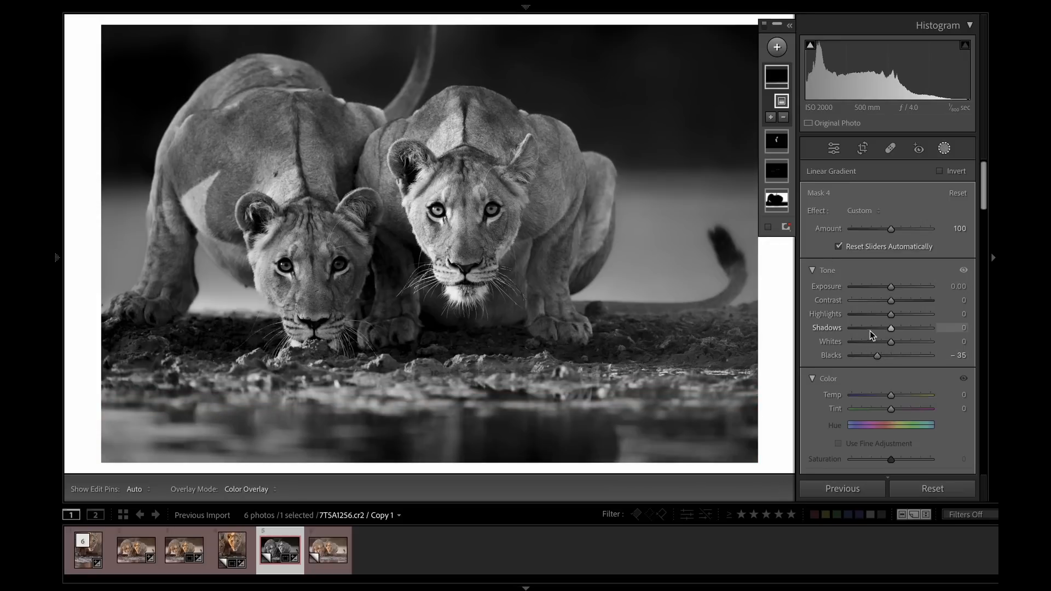
pyautogui.click(869, 328)
pyautogui.click(945, 148)
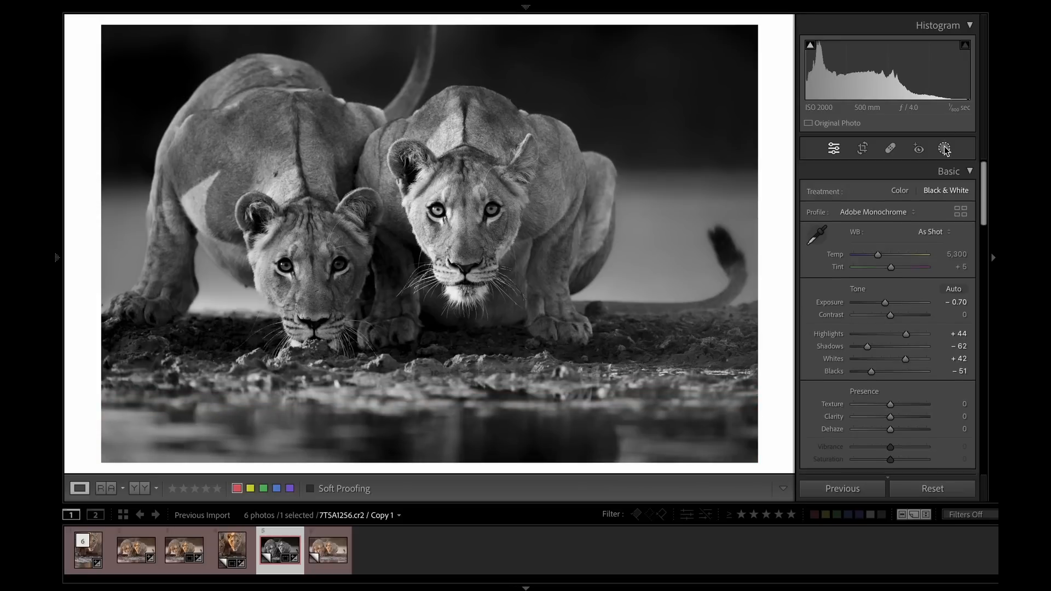
# Add a post-crop vignette with amount −9, midpoint 0, roundness −26 and feather 100.
pyautogui.scroll(-15, 973, 345)
pyautogui.moveTo(974, 344); pyautogui.dragTo(982, 415)
pyautogui.moveTo(893, 354); pyautogui.dragTo(843, 364)
pyautogui.moveTo(890, 389); pyautogui.dragTo(852, 379)
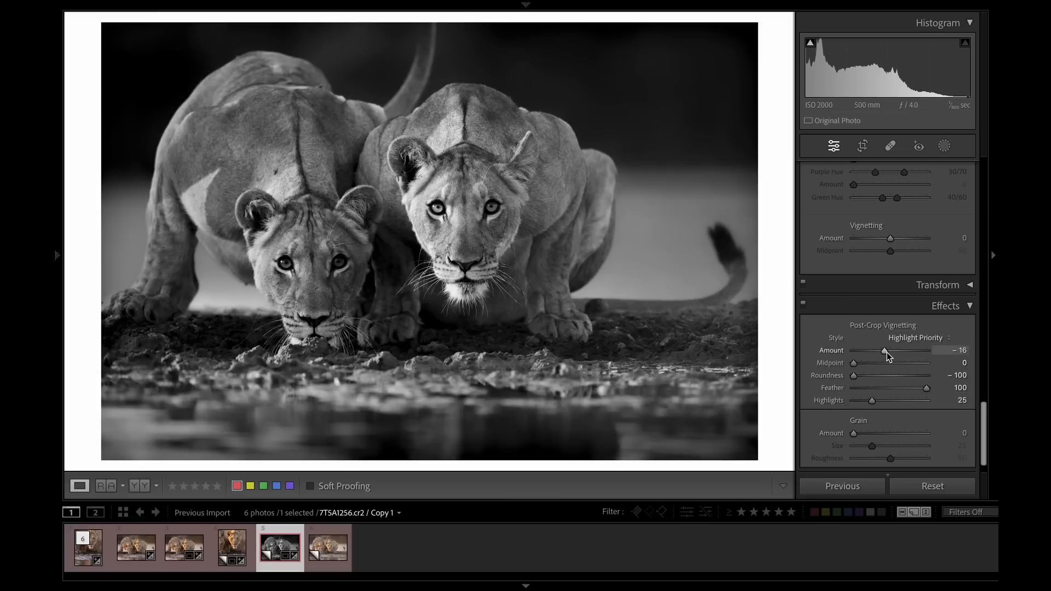
pyautogui.moveTo(884, 351); pyautogui.dragTo(850, 367)
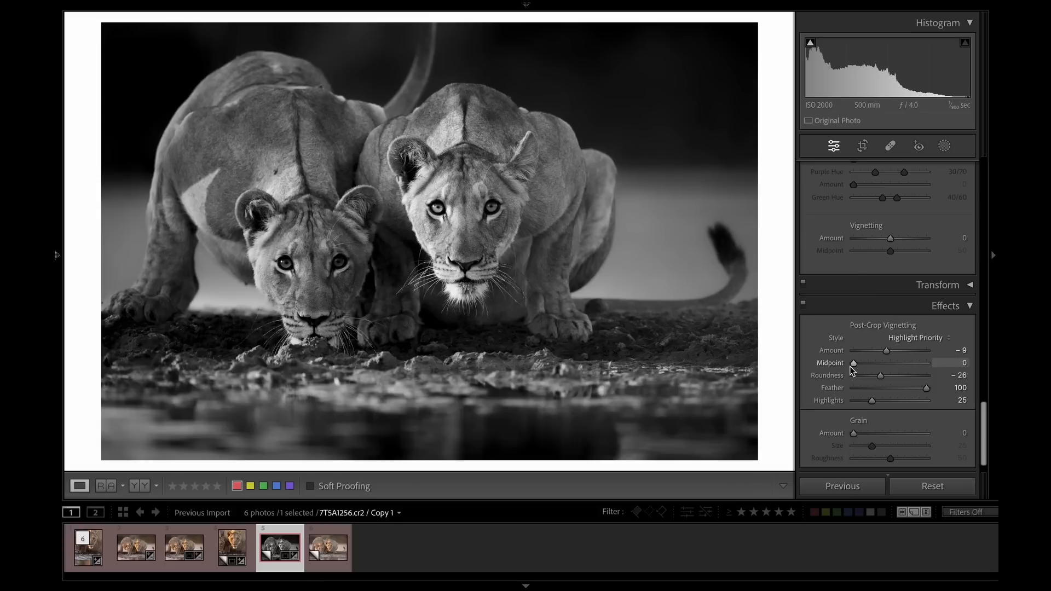
# Brush a new mask over the lower-left corner at size 16.3, set highlights to −95, and extend it along the waterline at size 8.2.
pyautogui.click(947, 146)
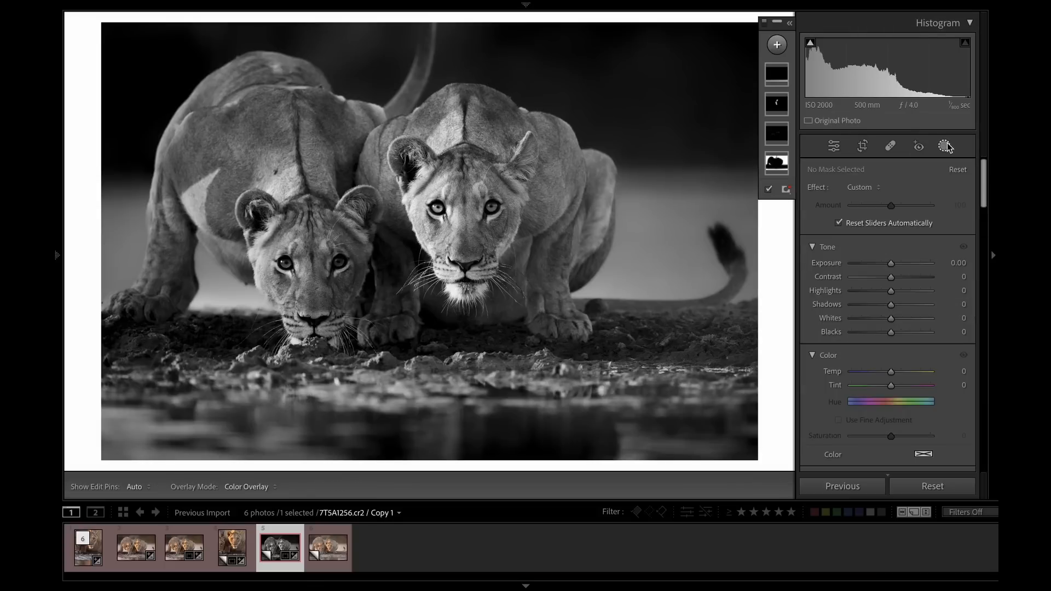
pyautogui.click(777, 44)
pyautogui.click(791, 169)
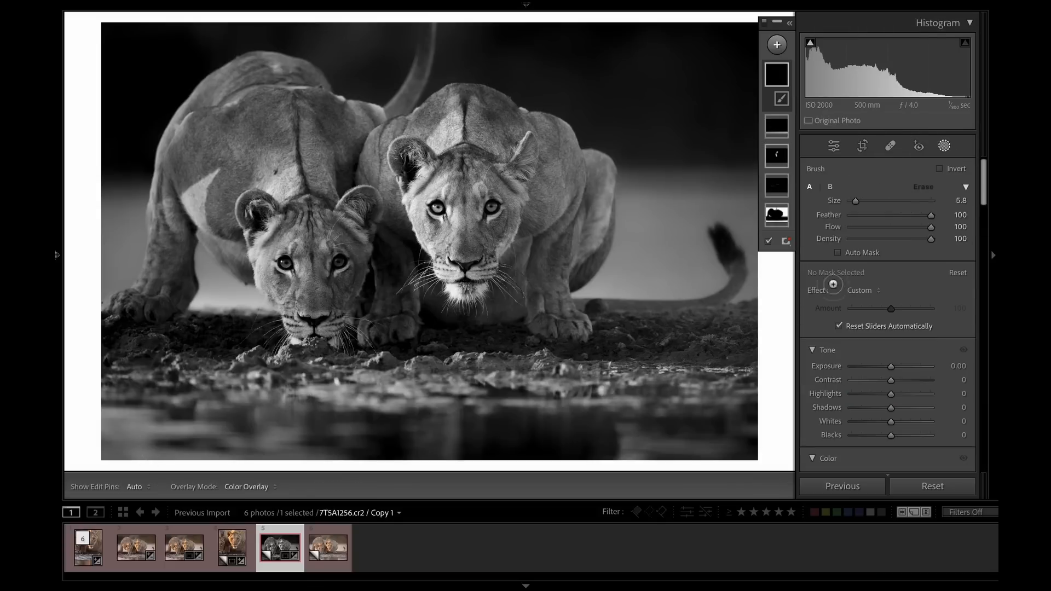
pyautogui.click(864, 201)
pyautogui.moveTo(137, 457)
pyautogui.mouseDown()
pyautogui.moveTo(175, 459)
pyautogui.moveTo(80, 434)
pyautogui.moveTo(128, 438)
pyautogui.moveTo(94, 417)
pyautogui.moveTo(173, 469)
pyautogui.mouseUp()
pyautogui.click(770, 255)
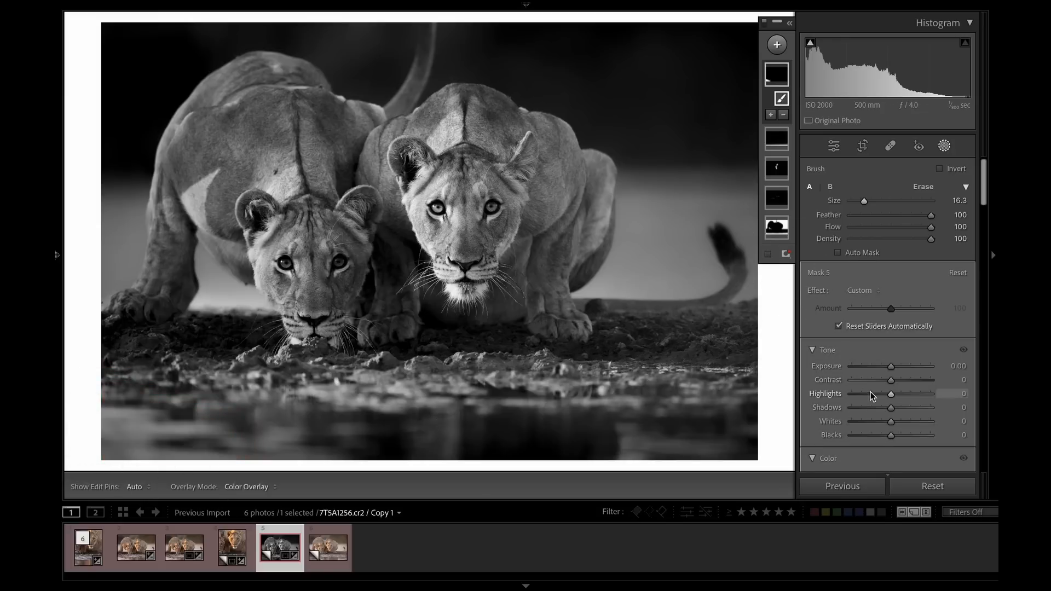
pyautogui.moveTo(873, 395); pyautogui.dragTo(853, 395)
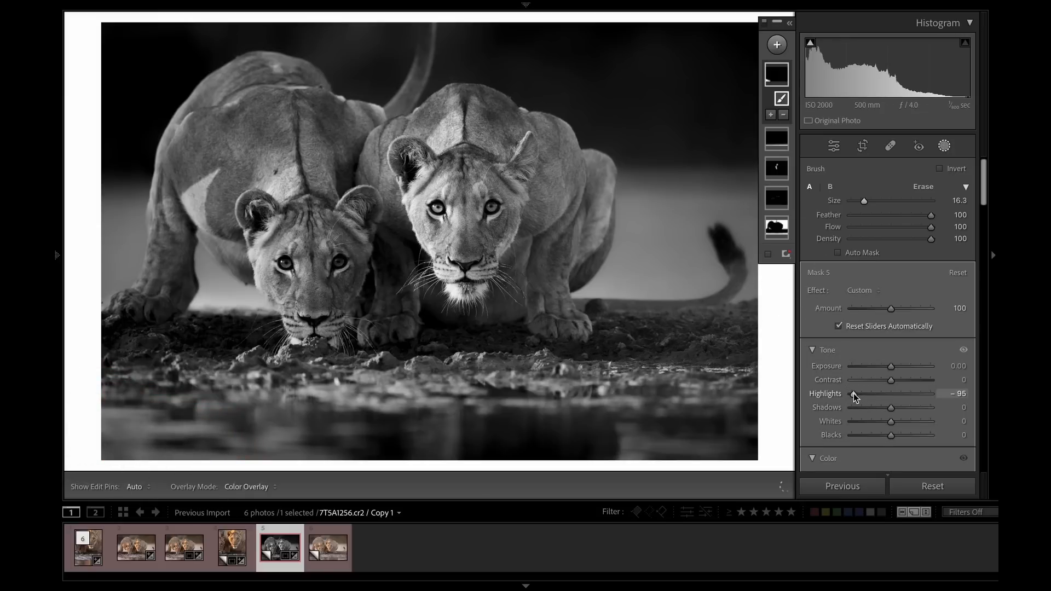
pyautogui.click(857, 202)
pyautogui.press('h')
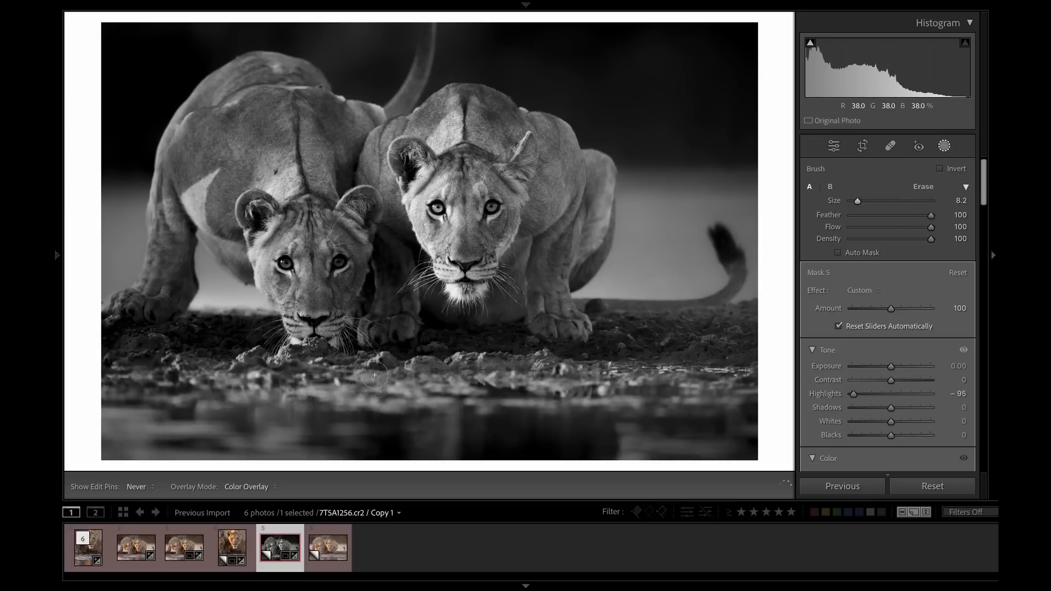
pyautogui.moveTo(374, 376); pyautogui.dragTo(646, 382)
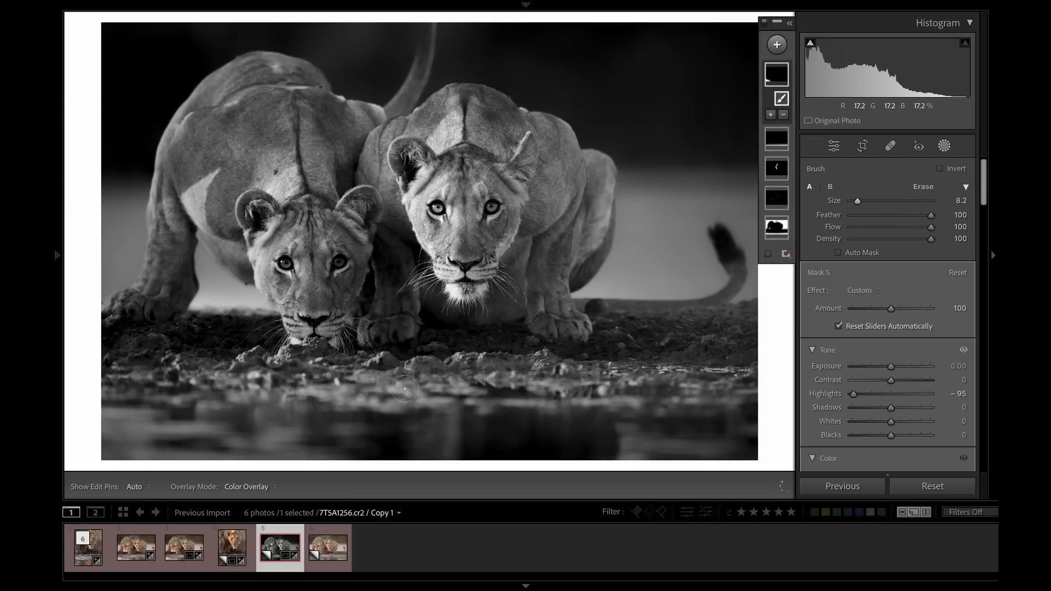
# Send the black-and-white copy to Topaz DeNoise AI, adjust noise removal and sharpness with the Standard model, and apply the result.
pyautogui.rightClick(272, 561)
pyautogui.moveTo(345, 253)
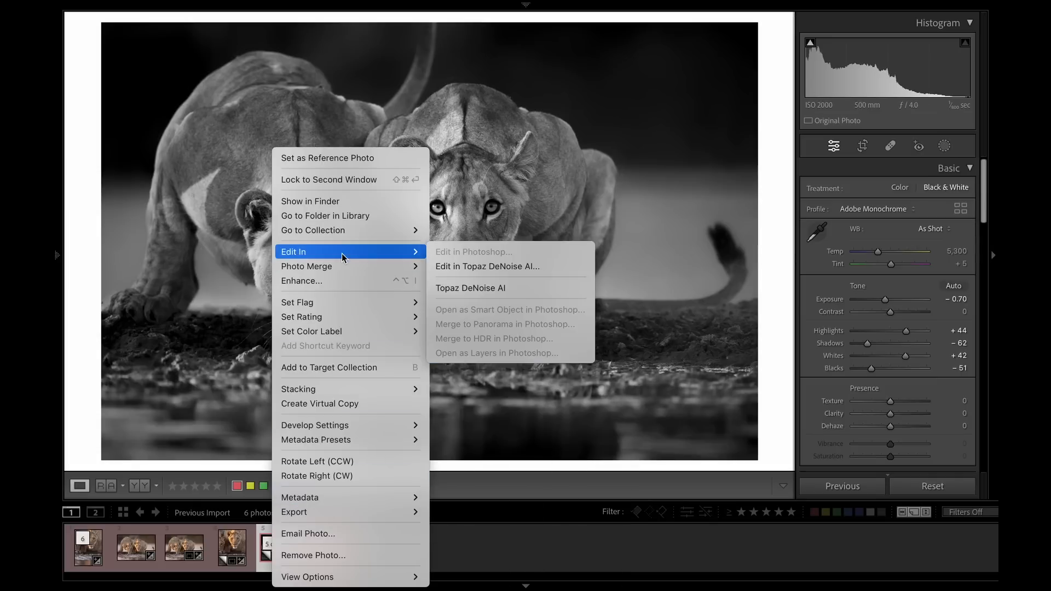
pyautogui.click(444, 267)
pyautogui.click(612, 300)
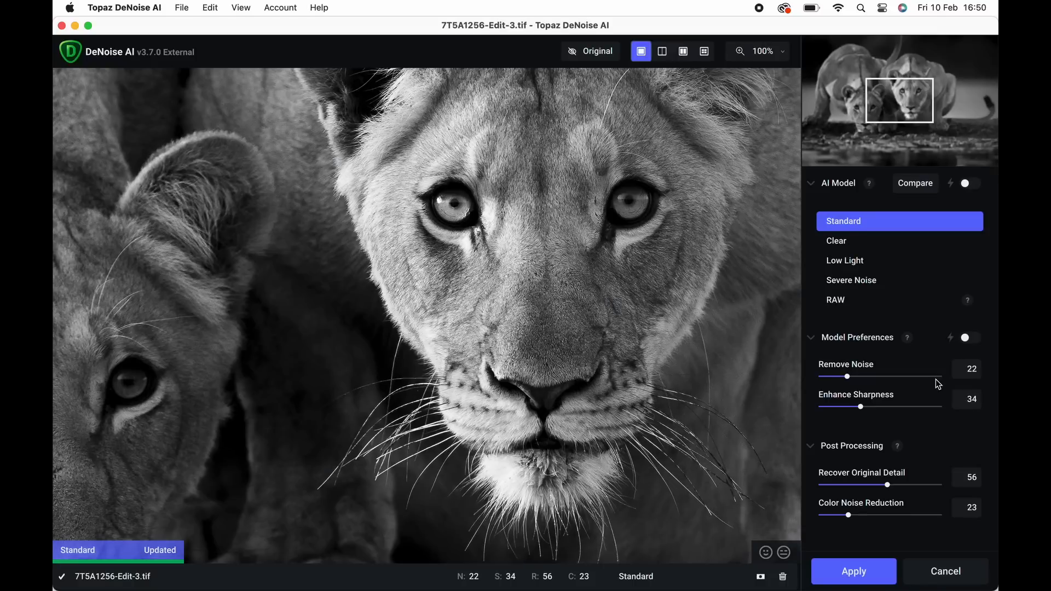
pyautogui.click(831, 377)
pyautogui.moveTo(872, 410); pyautogui.dragTo(896, 408)
pyautogui.click(857, 571)
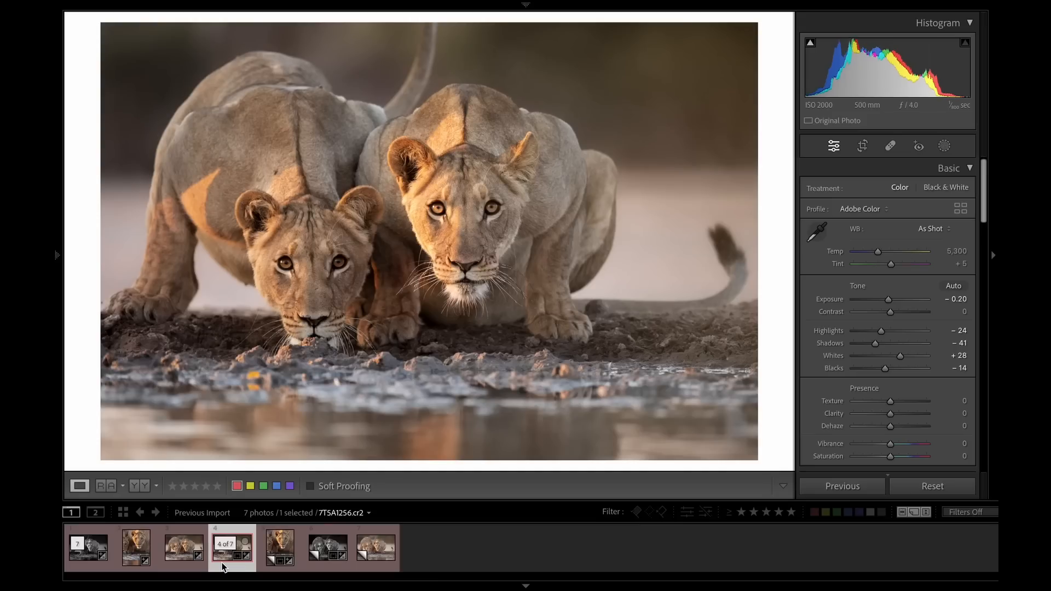
# Synchronize the colour original's develop settings, including crop and Masks 1 to 3 but excluding healing, to Copy 3.
pyautogui.keyDown('ctrl'); pyautogui.click(386, 556); pyautogui.keyUp('ctrl')
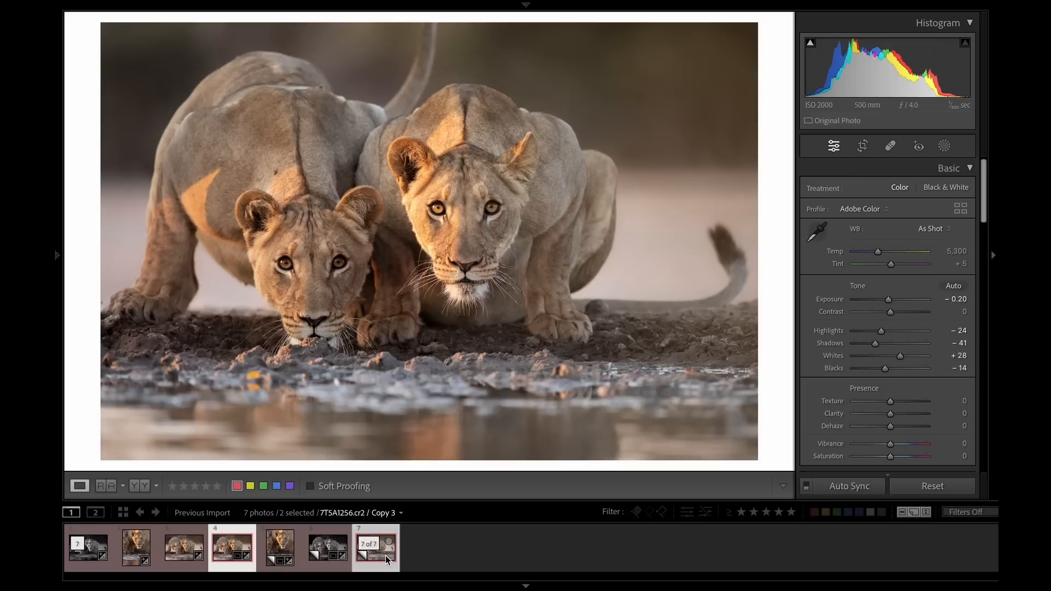
pyautogui.click(849, 486)
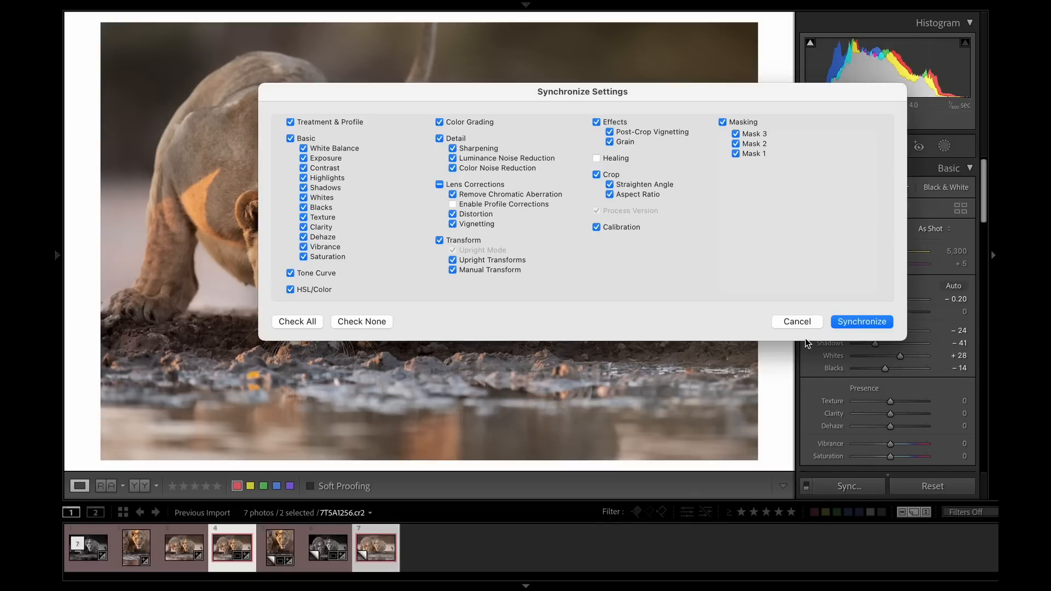
pyautogui.click(851, 323)
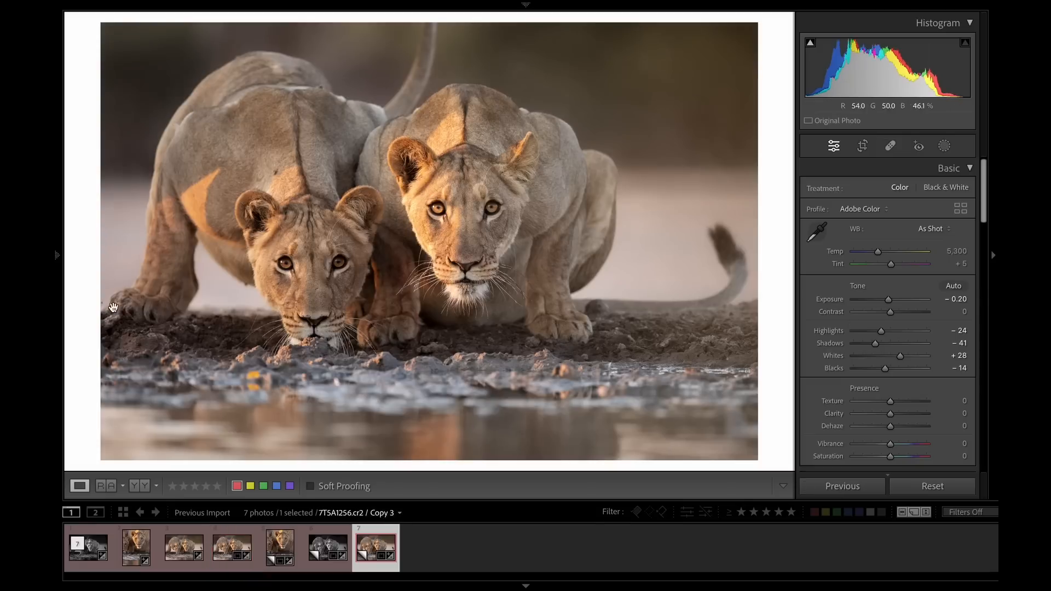
# Heal the small dark spot at Copy 3's left edge beside the lioness's paw using the Heal tool at size 39.
pyautogui.click(111, 307)
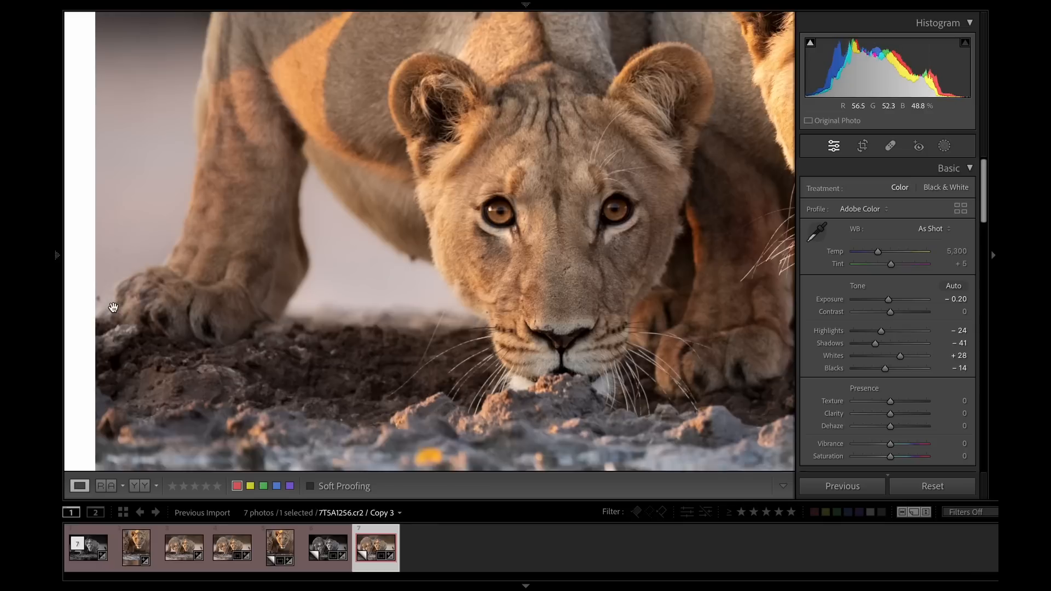
pyautogui.click(892, 146)
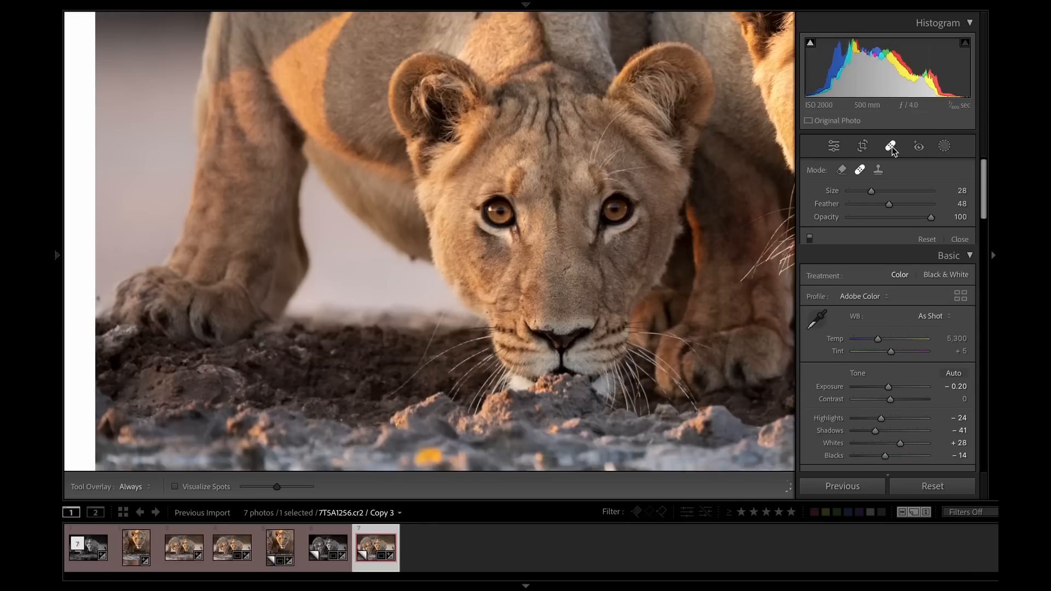
pyautogui.moveTo(871, 191); pyautogui.dragTo(880, 191)
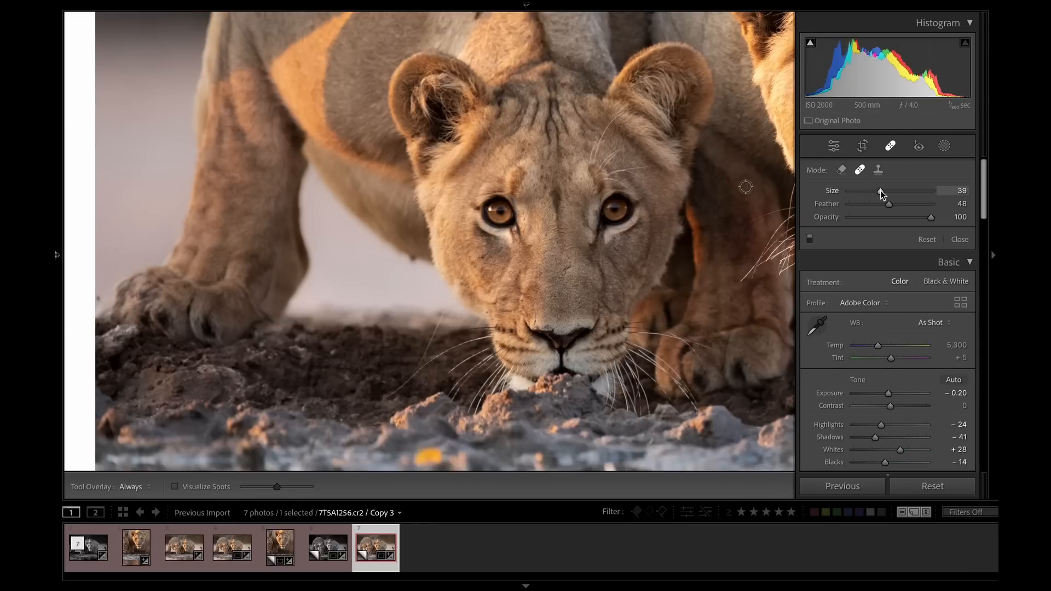
pyautogui.click(98, 297)
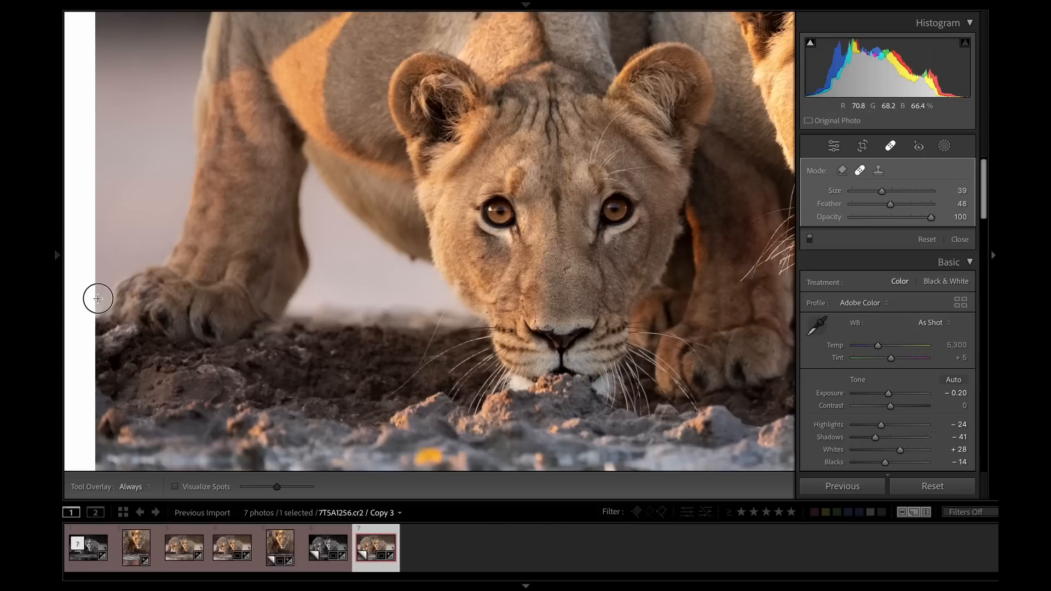
pyautogui.click(890, 146)
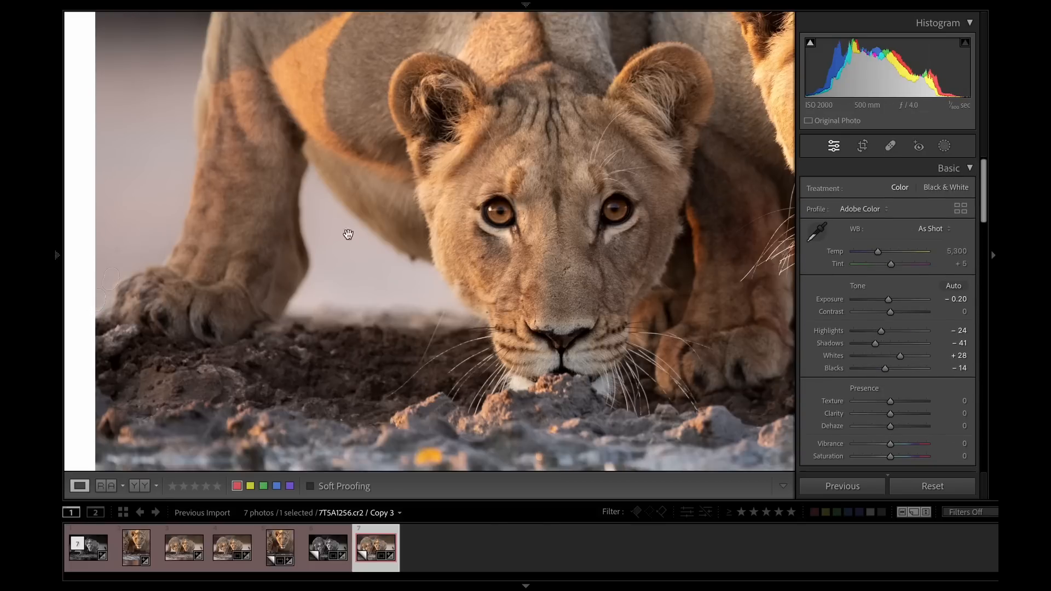
# Examine Copy 3 up close around the lionesses' faces, paws and muddy waterline for remaining distractions.
pyautogui.click(321, 314)
pyautogui.click(251, 388)
pyautogui.moveTo(58, 255)
pyautogui.moveTo(202, 32)
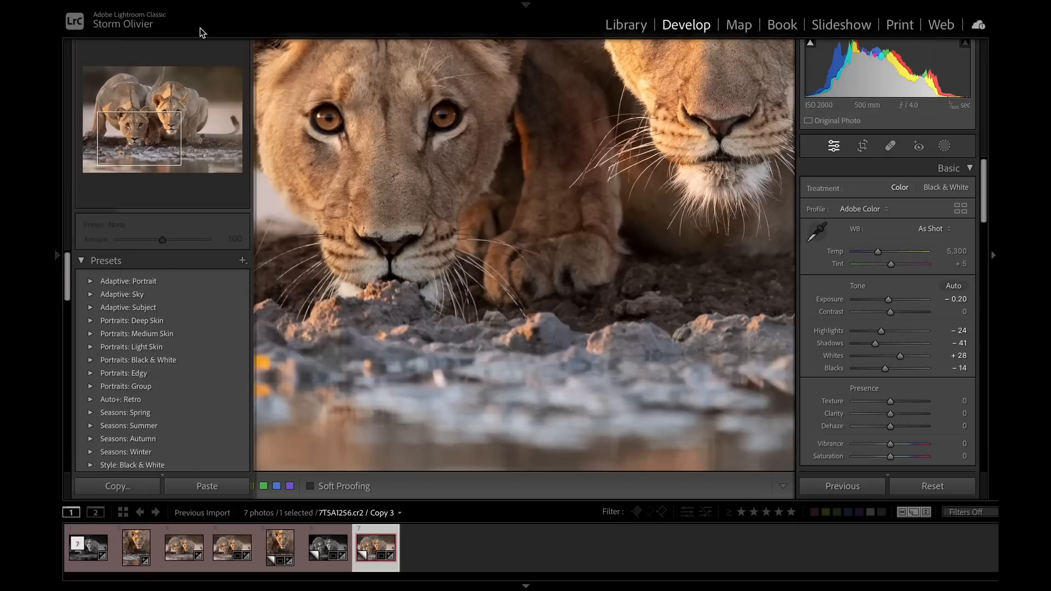
pyautogui.click(383, 247)
pyautogui.click(137, 131)
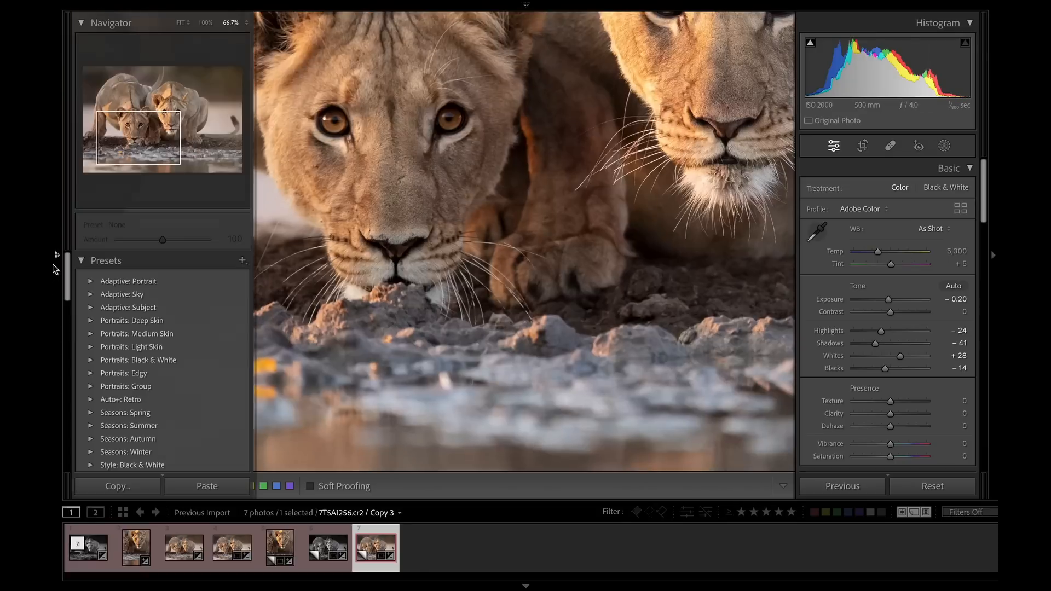
pyautogui.click(206, 22)
# Remove the two orange spots at the waterline below the lioness's chin at size 68, switching from Heal to Content-Aware Remove.
pyautogui.moveTo(393, 438); pyautogui.dragTo(588, 191)
pyautogui.click(890, 146)
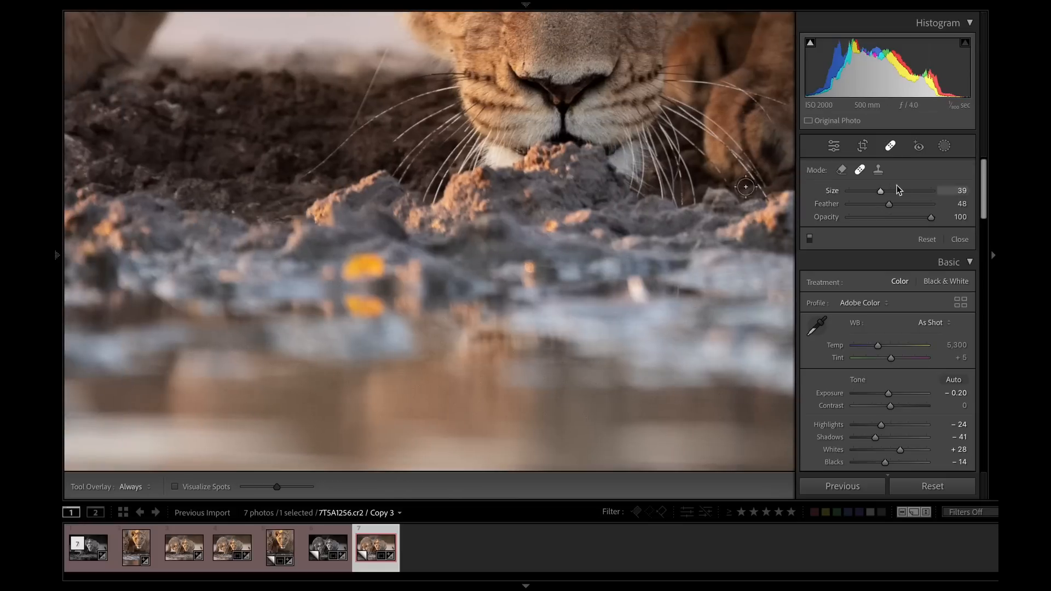
pyautogui.click(366, 265)
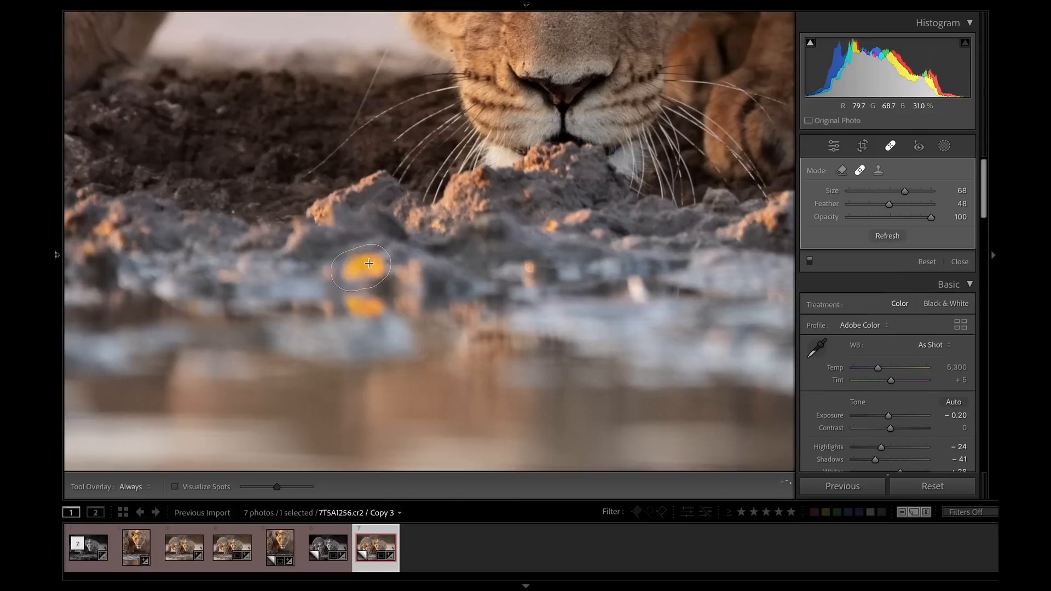
pyautogui.click(842, 171)
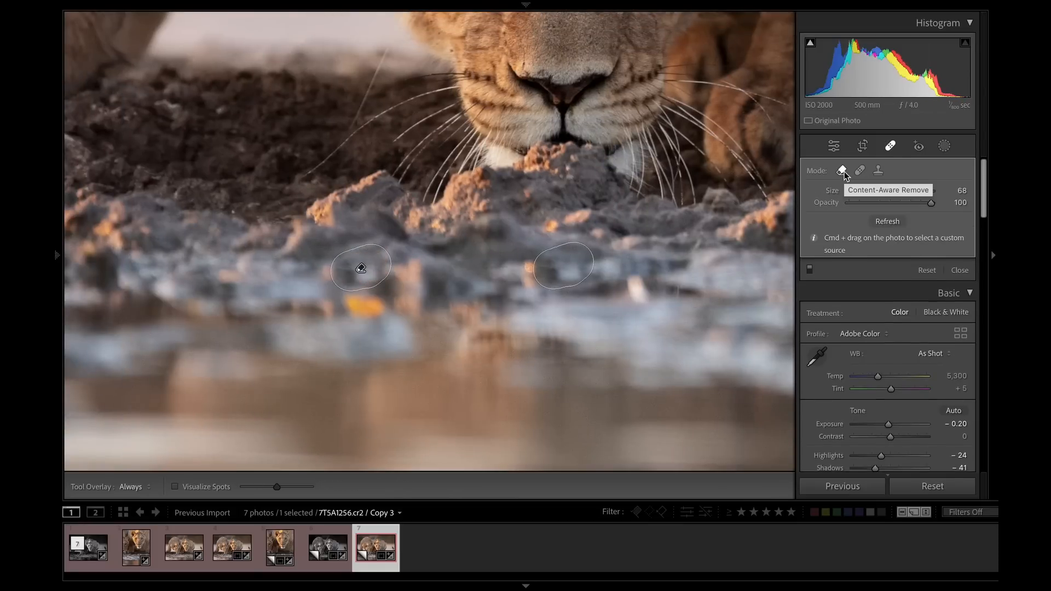
pyautogui.click(363, 307)
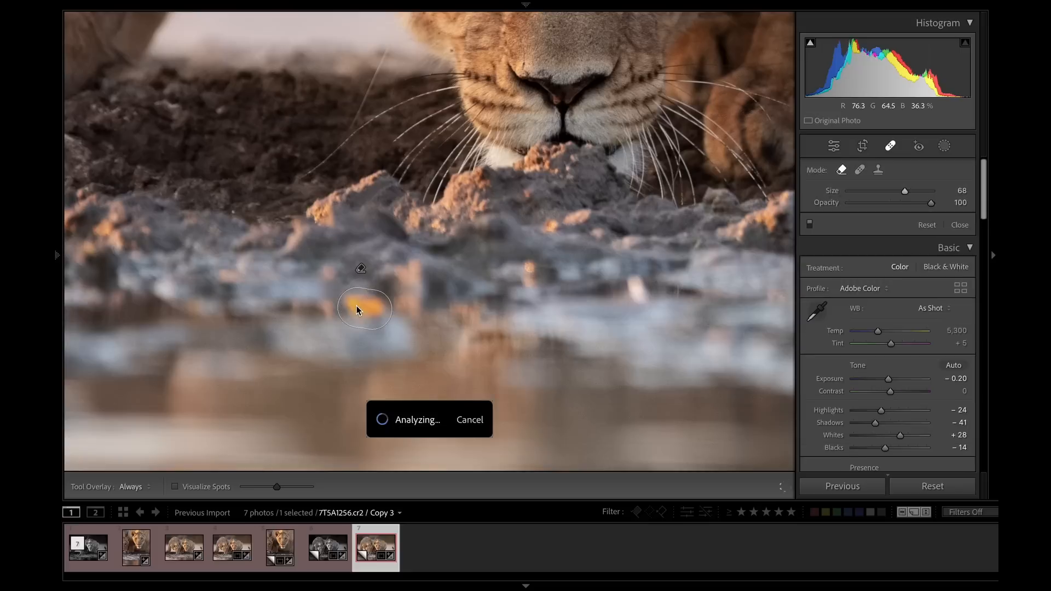
pyautogui.press('q')
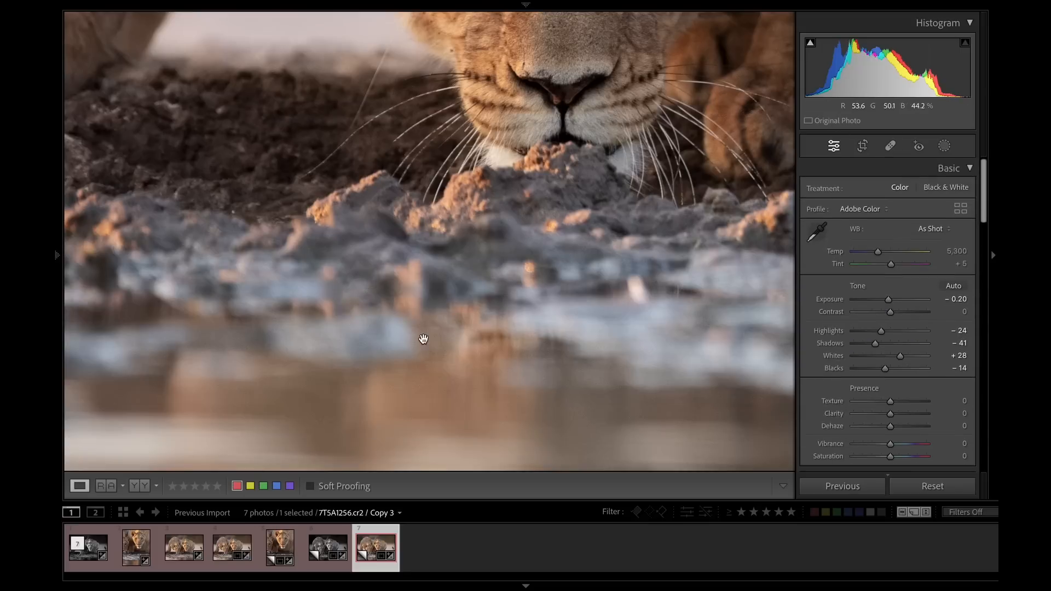
pyautogui.click(423, 339)
pyautogui.click(488, 212)
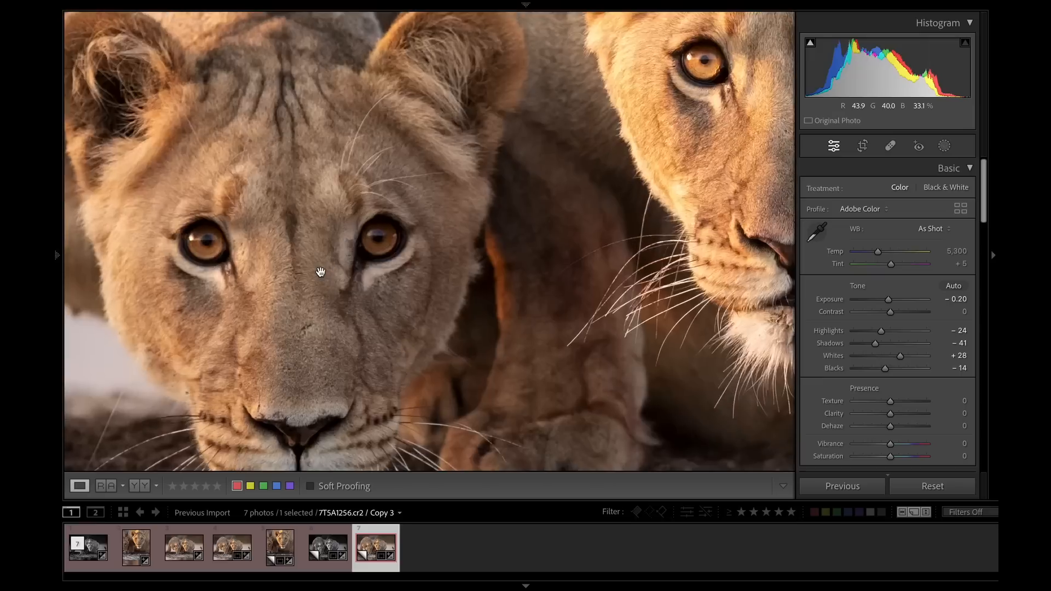
pyautogui.click(944, 146)
pyautogui.click(777, 45)
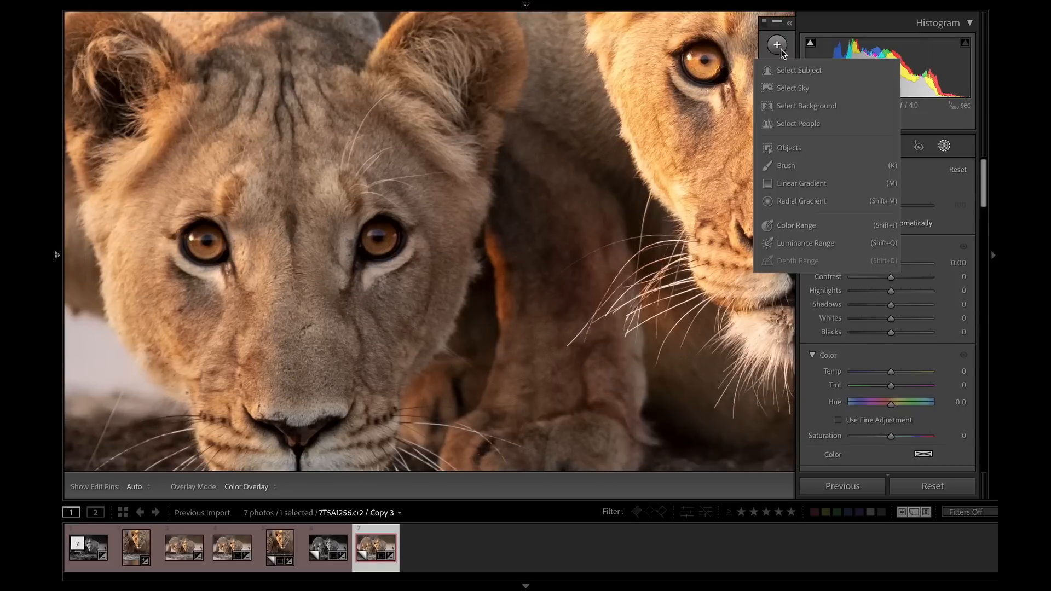
pyautogui.click(786, 165)
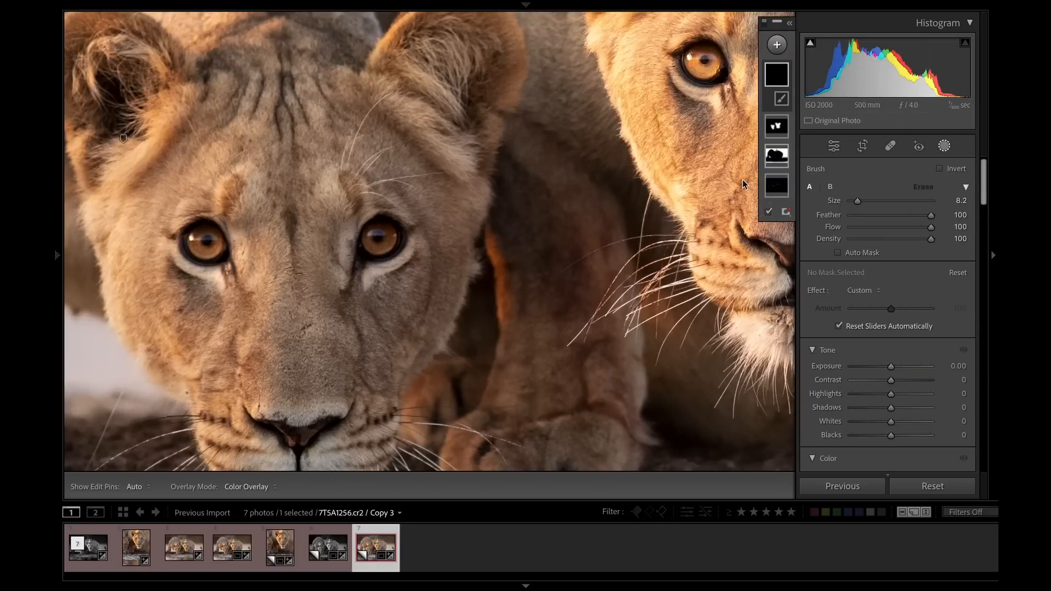
pyautogui.click(945, 145)
# Set Mask 1's clarity to 26 and texture to 27 on Copy 3.
pyautogui.click(945, 146)
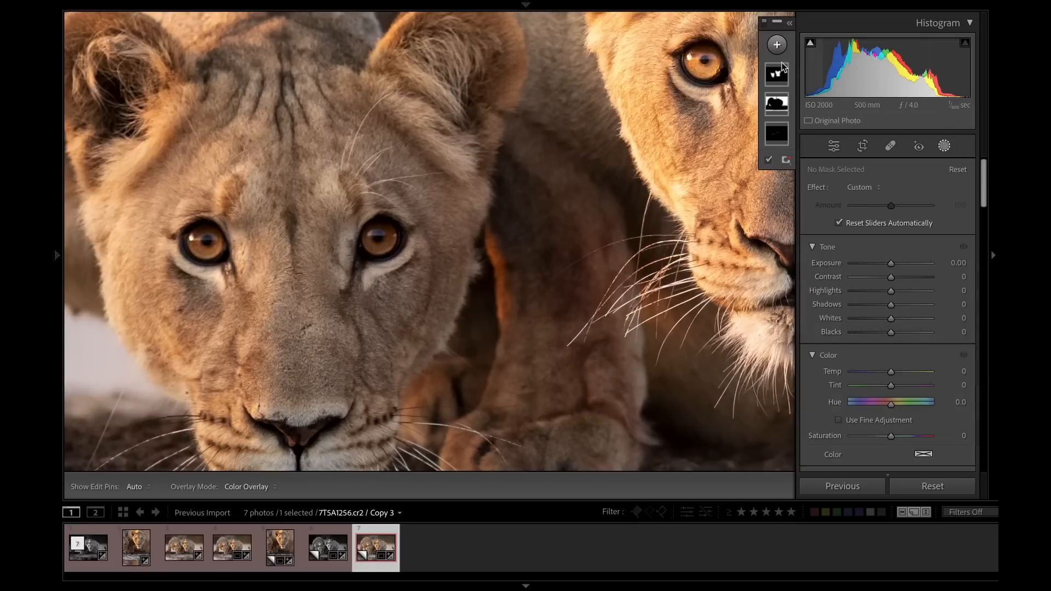
pyautogui.click(777, 133)
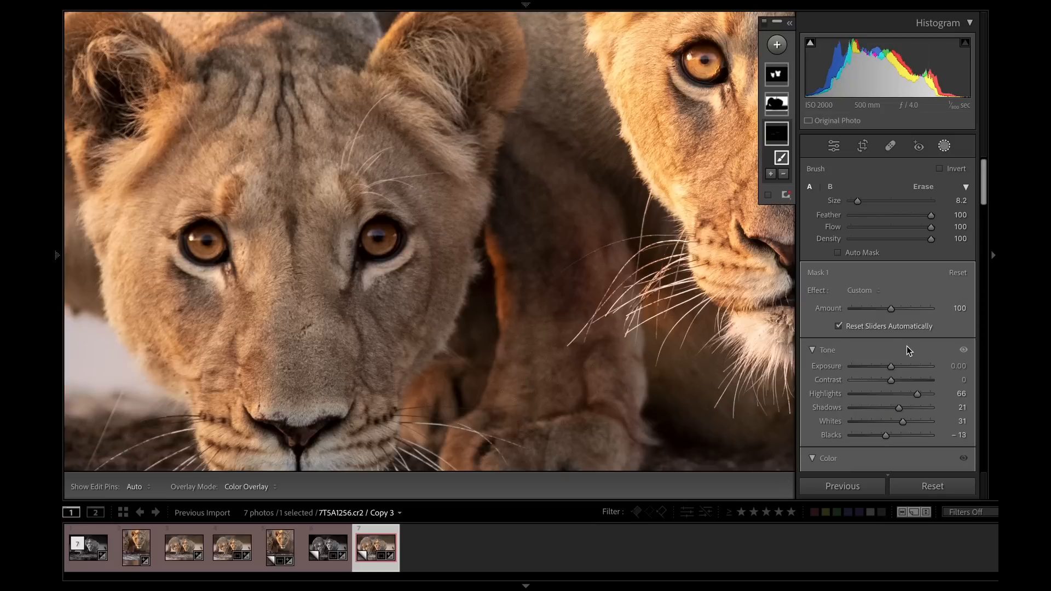
pyautogui.scroll(-8, 907, 346)
pyautogui.click(902, 369)
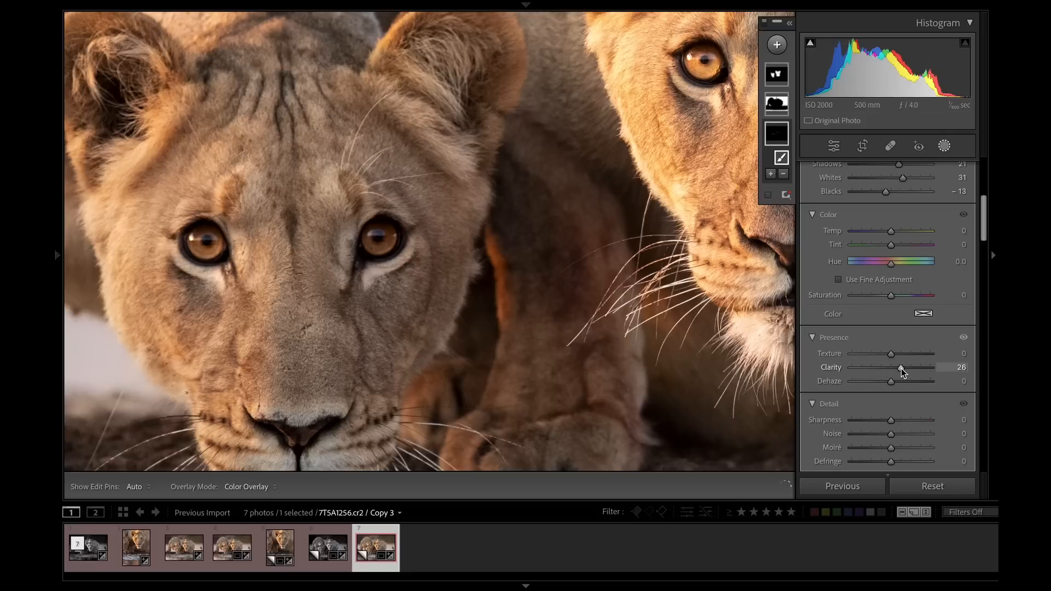
pyautogui.click(901, 355)
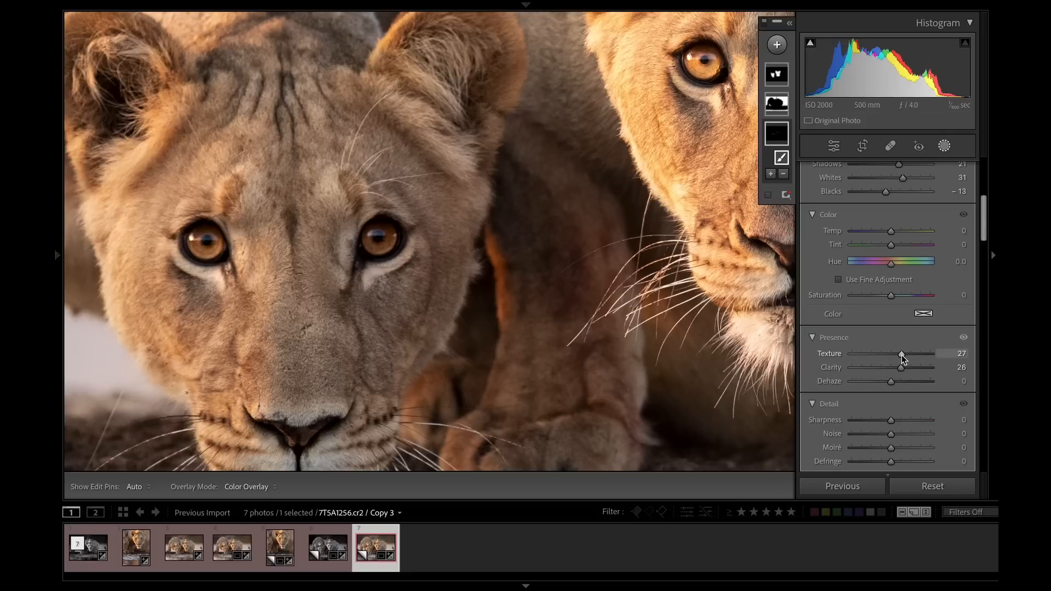
pyautogui.click(945, 146)
# Check the lionesses' faces and paws in Copy 3, and send the photo to Topaz DeNoise AI.
pyautogui.moveTo(529, 285); pyautogui.dragTo(197, 344)
pyautogui.click(255, 329)
pyautogui.click(387, 296)
pyautogui.moveTo(439, 348); pyautogui.dragTo(433, 154)
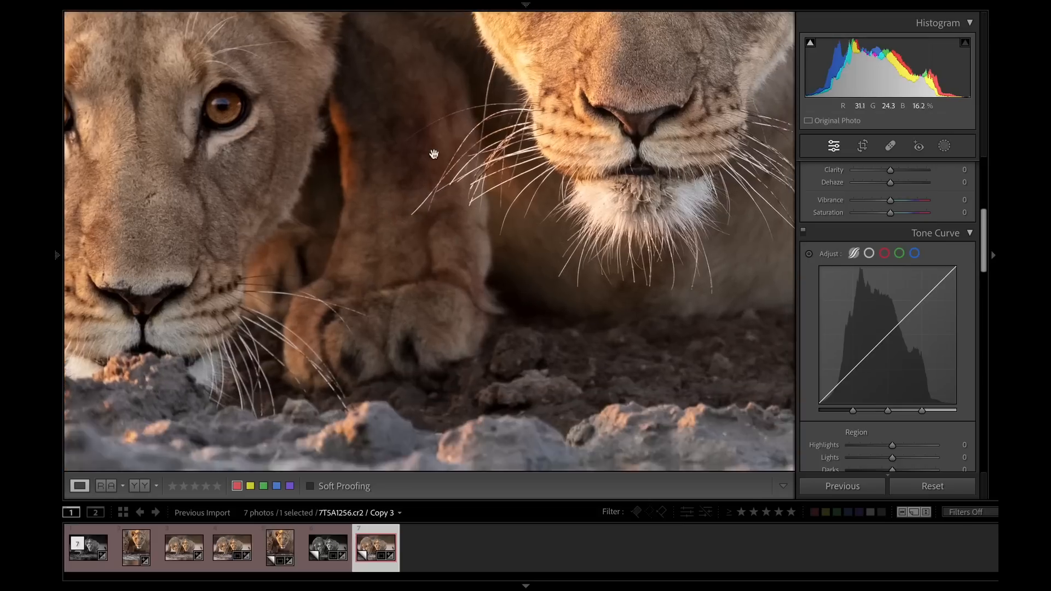
pyautogui.click(458, 363)
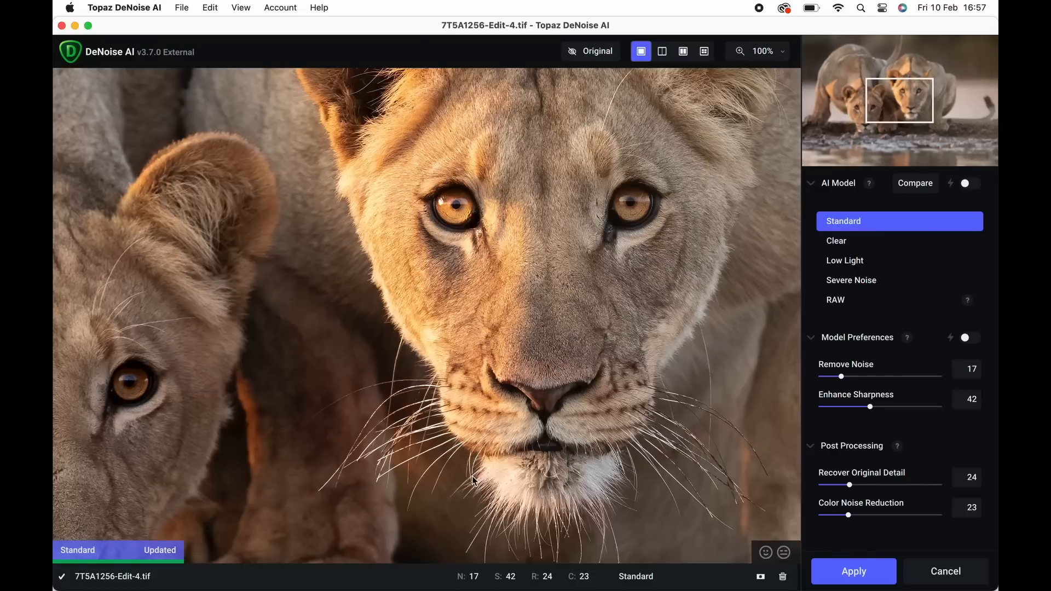
# Set noise removal to 29, sharpness enhancement to 47 and original detail recovery to 75 with the Standard model.
pyautogui.click(887, 407)
pyautogui.moveTo(842, 376); pyautogui.dragTo(857, 378)
pyautogui.click(889, 486)
pyautogui.click(910, 487)
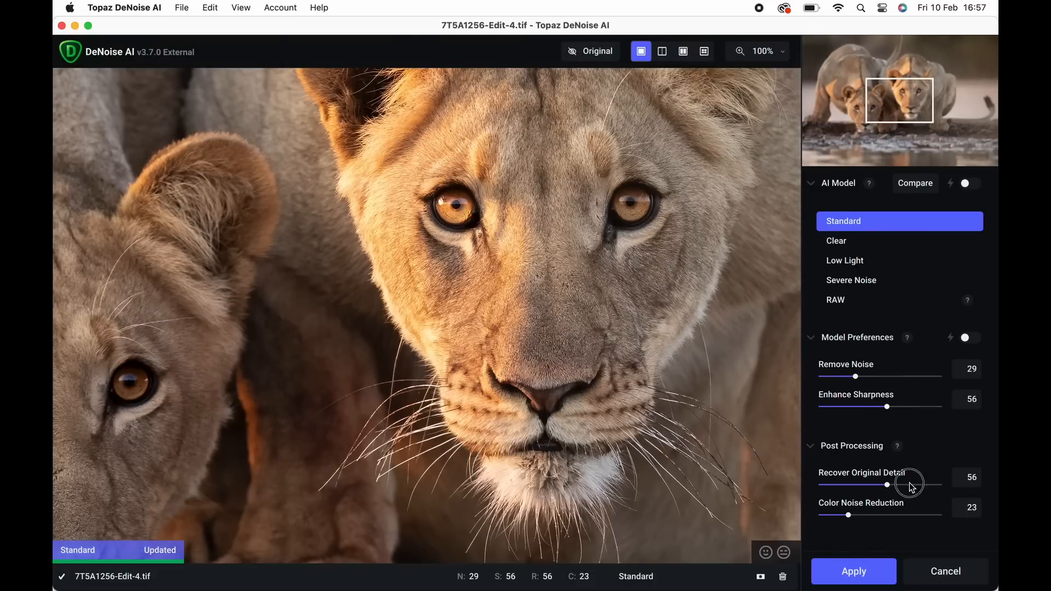
pyautogui.click(876, 407)
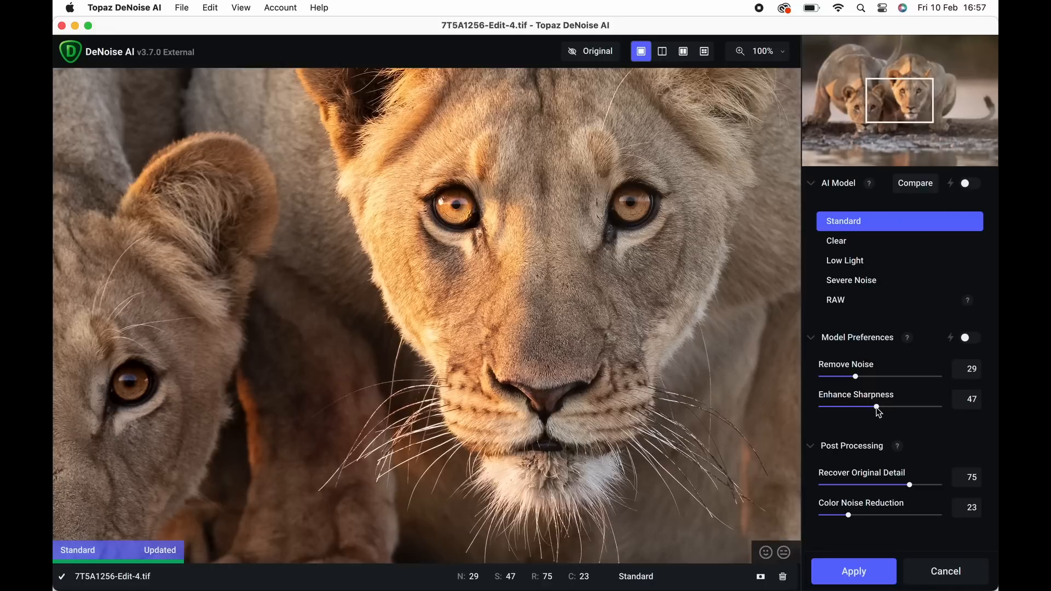